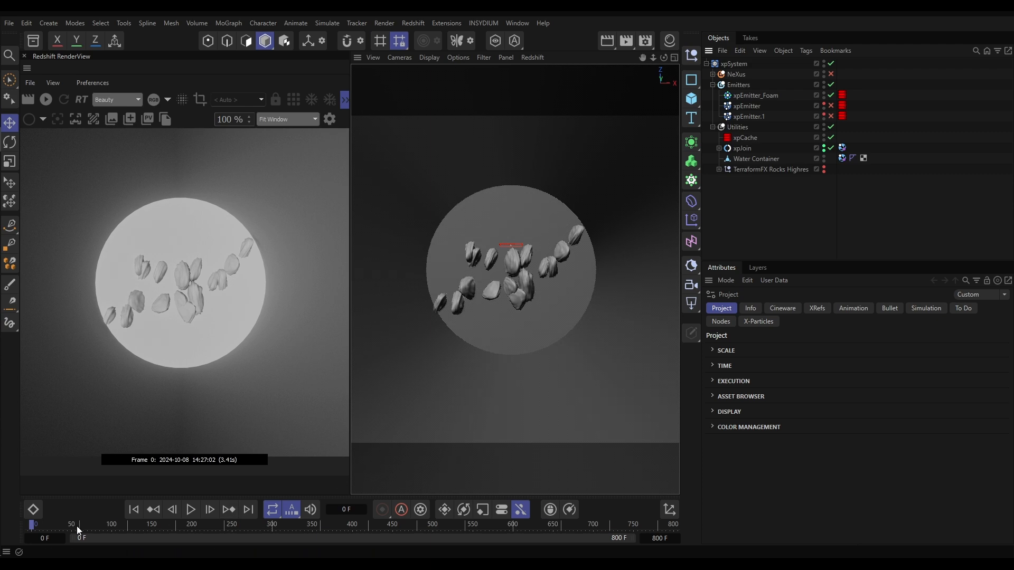
# Go to frame 435 and inspect the NeXus group's contents and the display settings of xpEmitter_Foam
pyautogui.moveTo(49, 523); pyautogui.dragTo(381, 540)
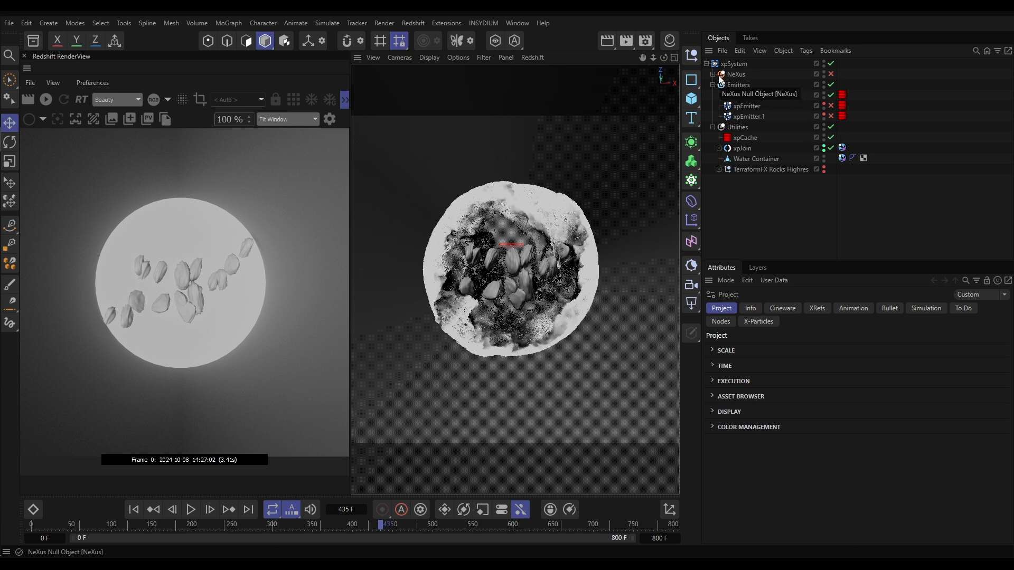
pyautogui.click(713, 75)
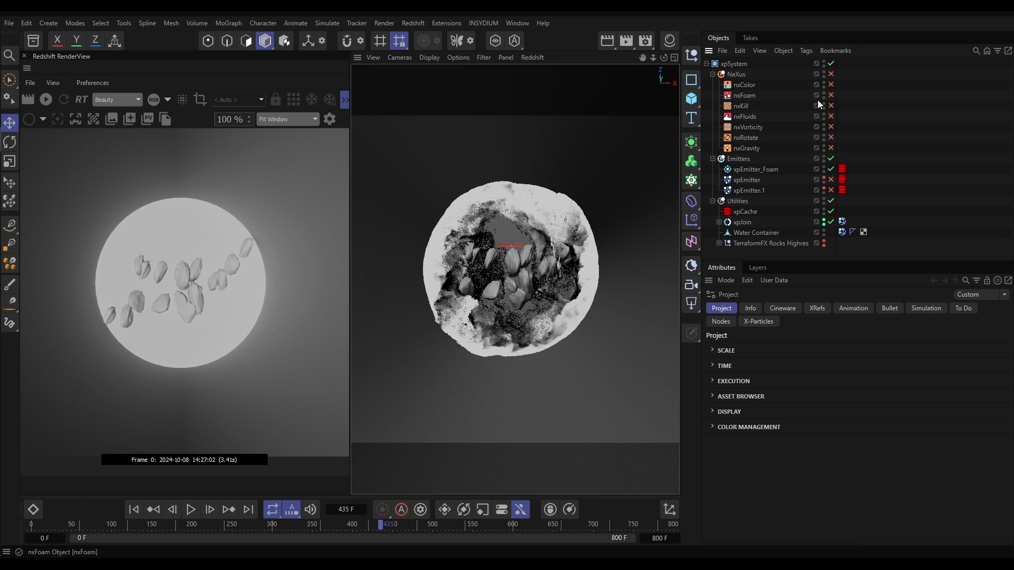
pyautogui.click(712, 74)
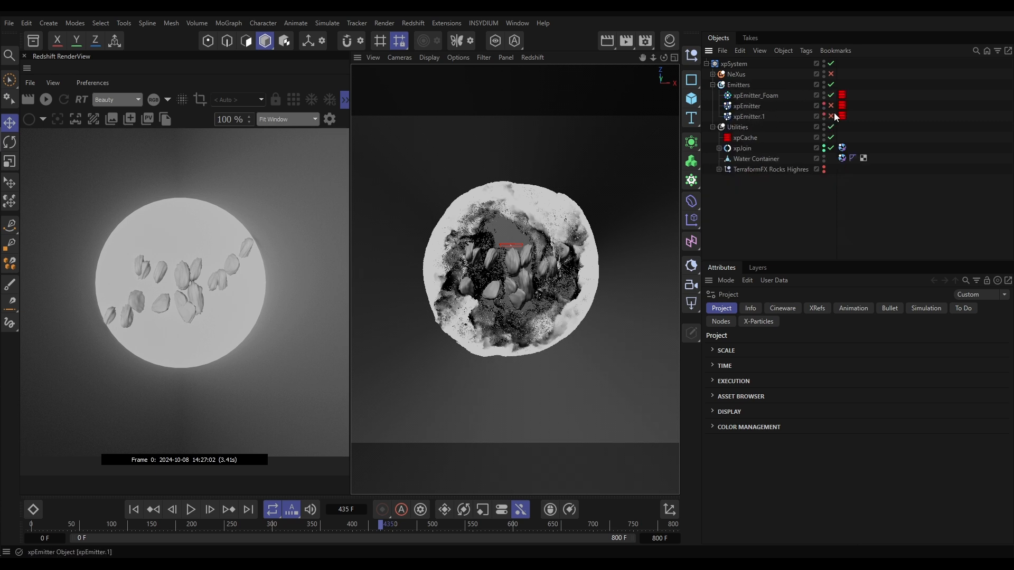
pyautogui.click(747, 97)
pyautogui.click(958, 307)
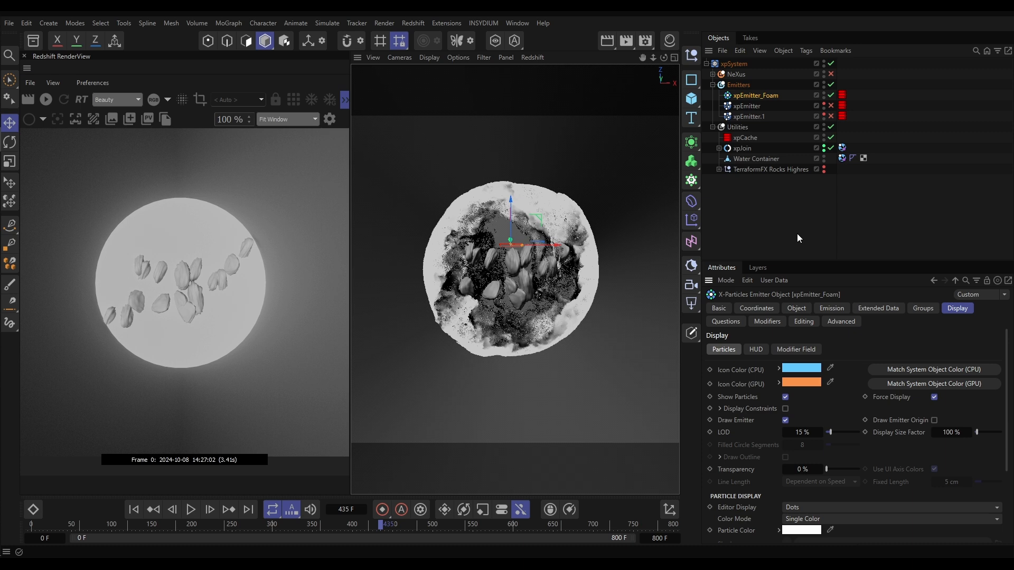
# Check the frame rate in the project's time settings and in the render output settings
pyautogui.hotkey('ctrl', 'd')
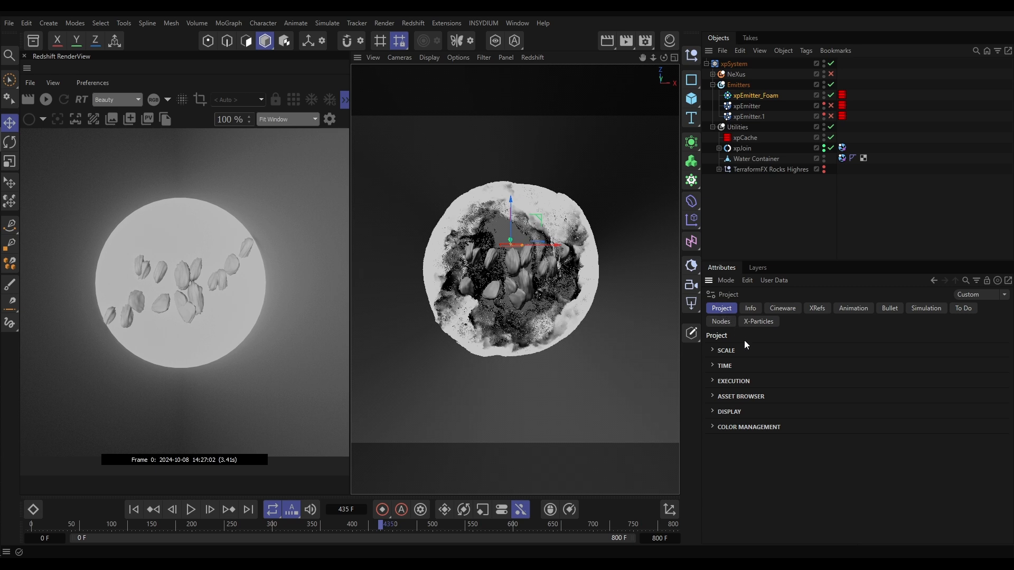
pyautogui.click(724, 366)
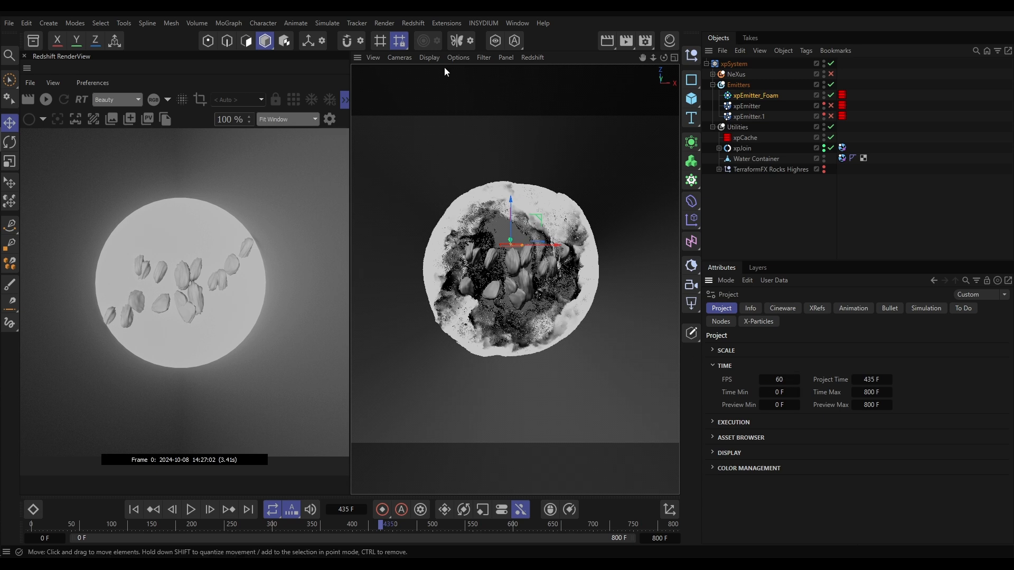
pyautogui.click(385, 23)
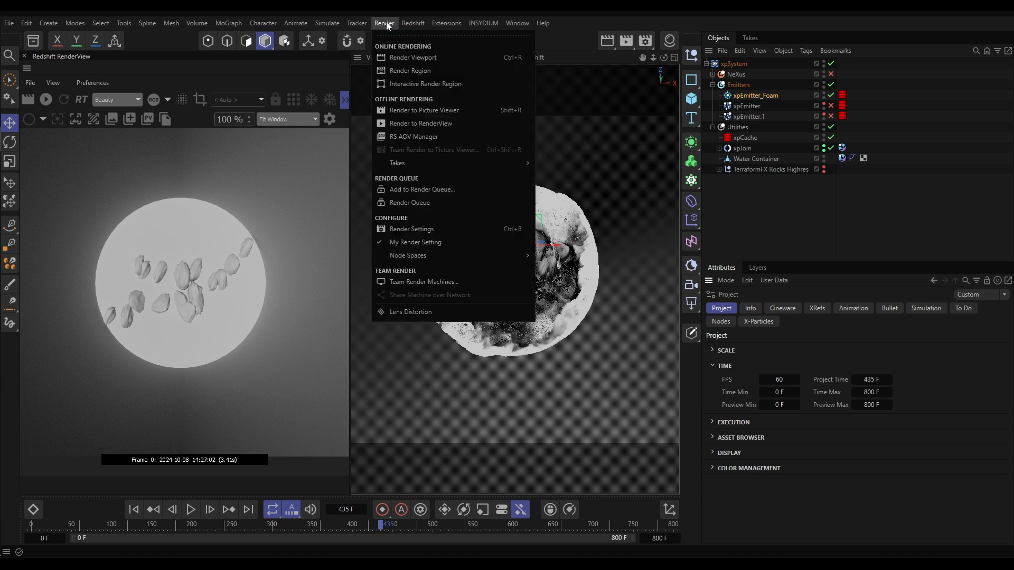
pyautogui.click(411, 232)
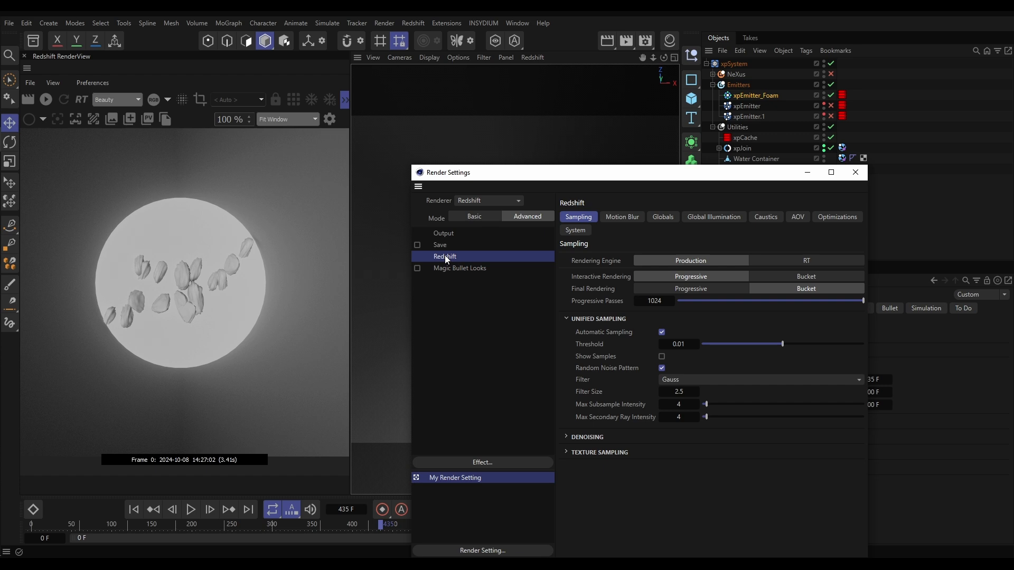
pyautogui.click(443, 232)
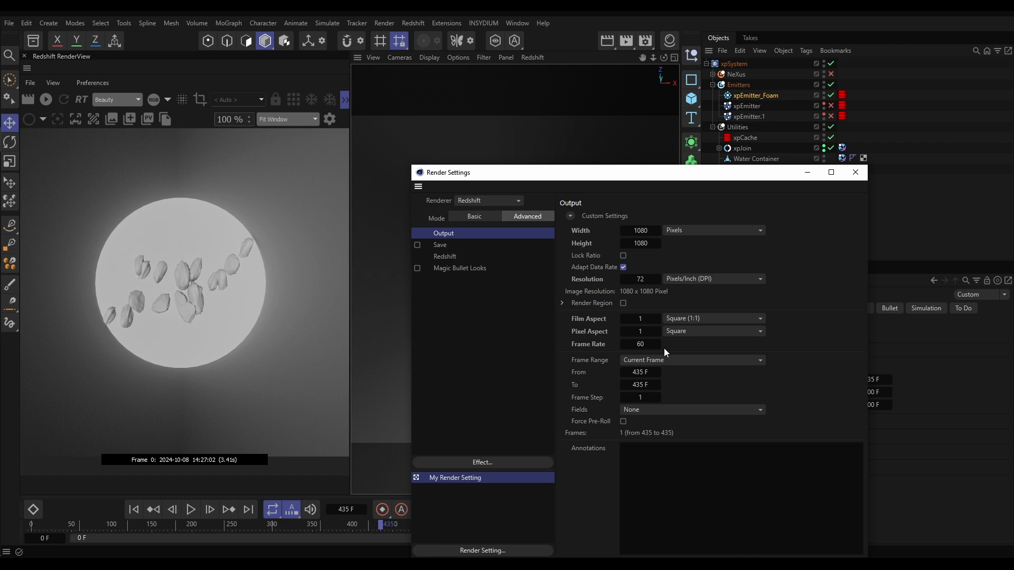
pyautogui.click(857, 173)
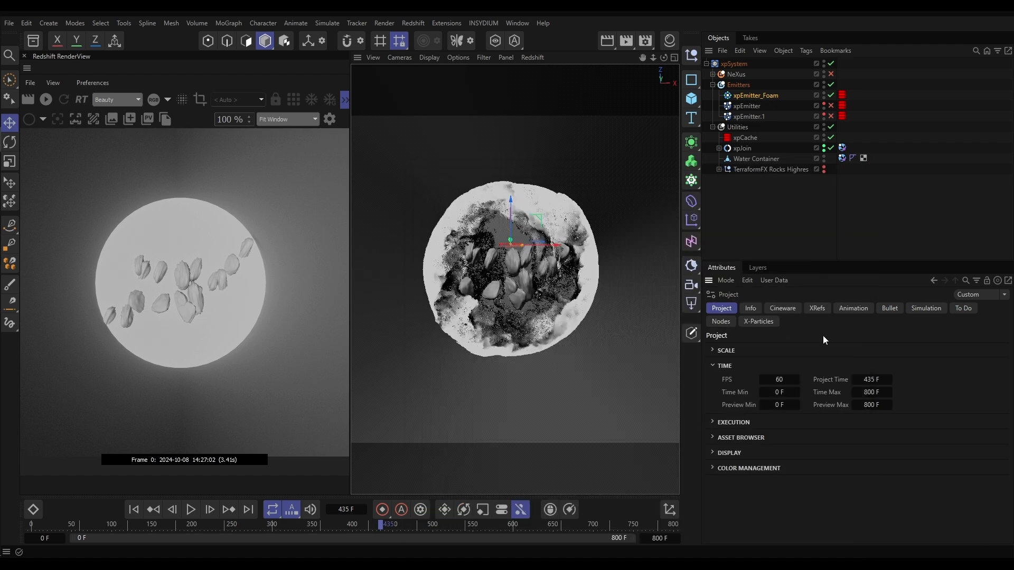
# Examine the project's color management settings
pyautogui.click(725, 366)
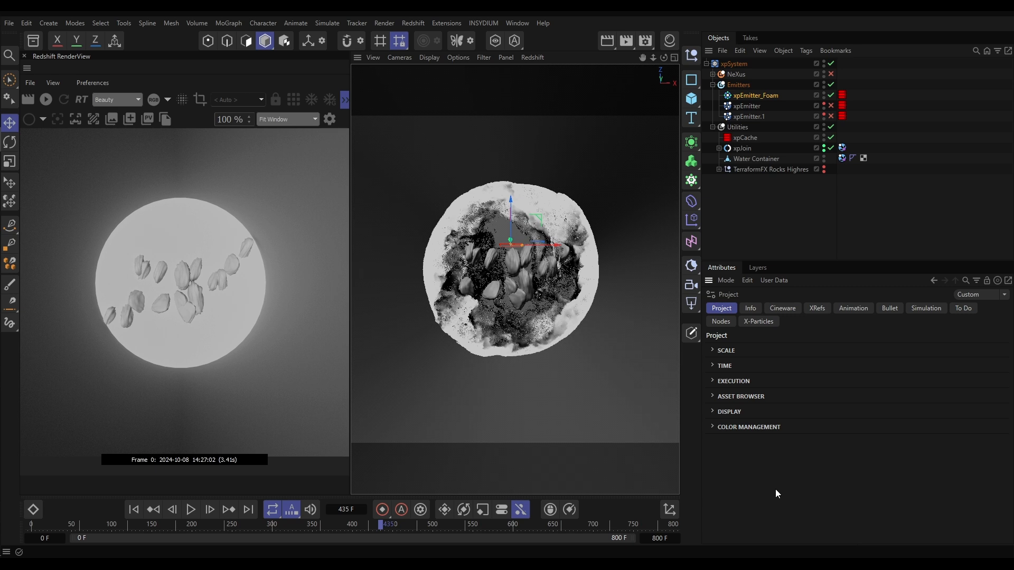
pyautogui.click(746, 430)
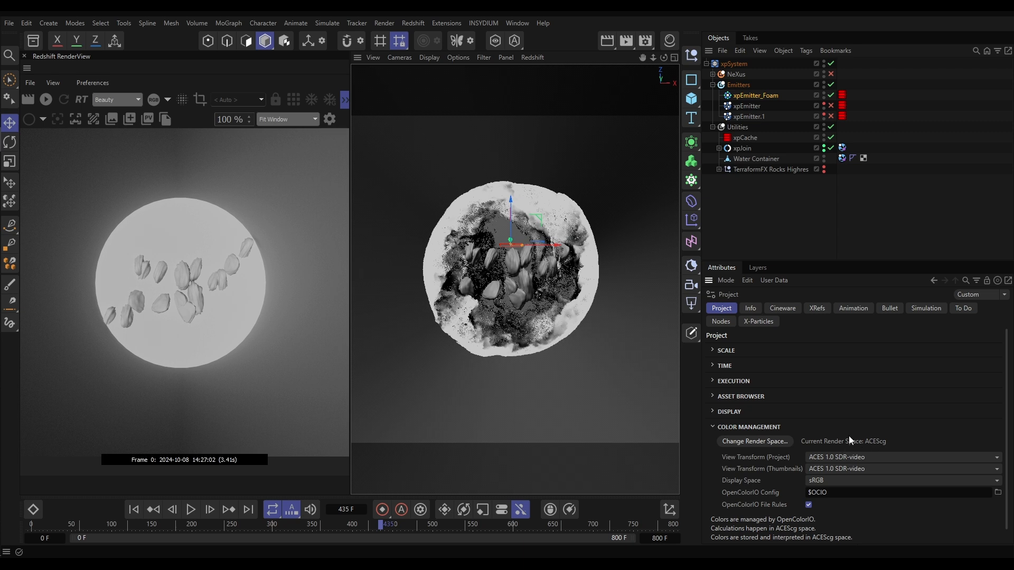
pyautogui.click(765, 429)
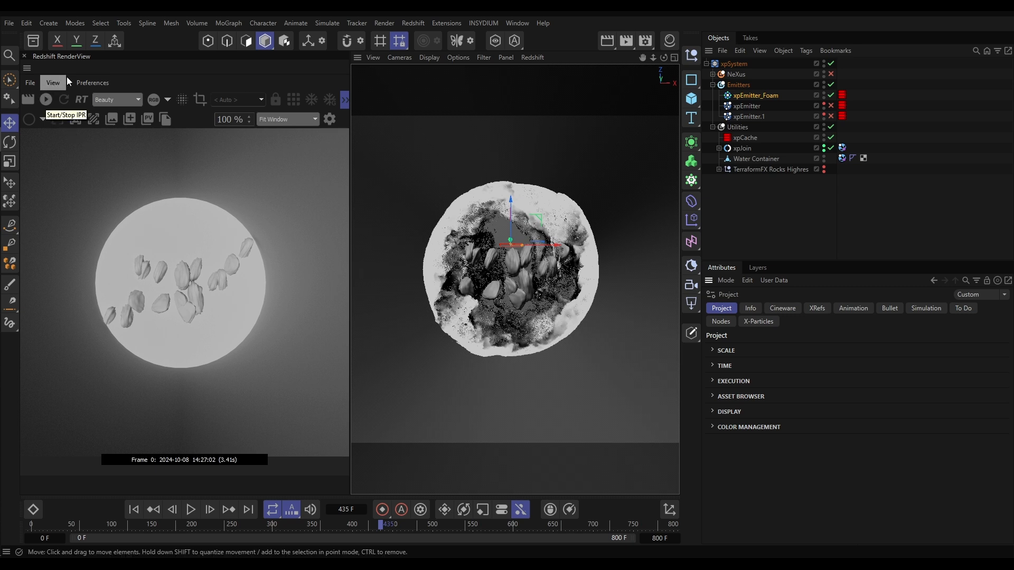
# Turn off Default Light in the Redshift global render settings, test-rendering the current frame in the RenderView before and after the change
pyautogui.click(46, 101)
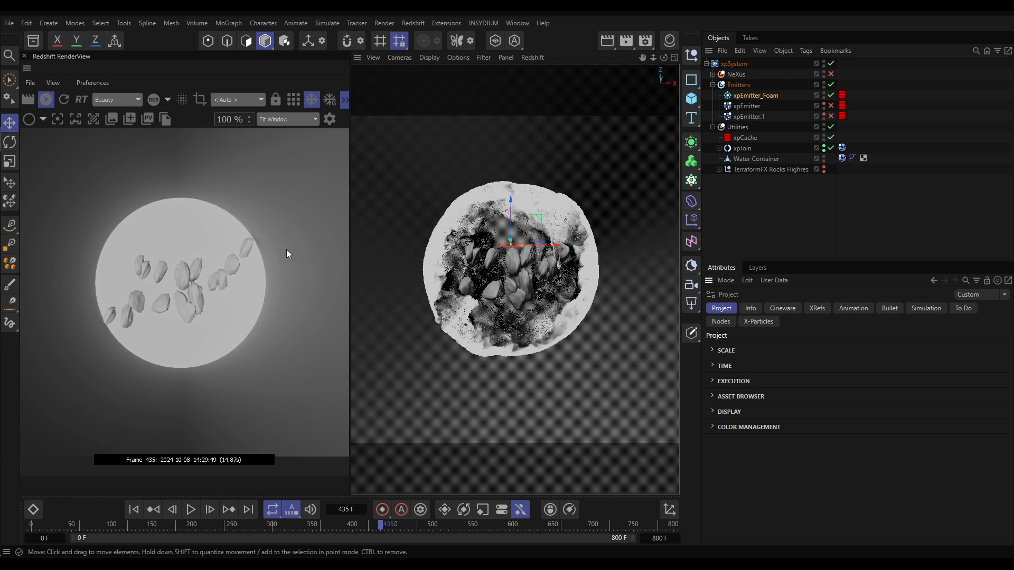
pyautogui.click(52, 103)
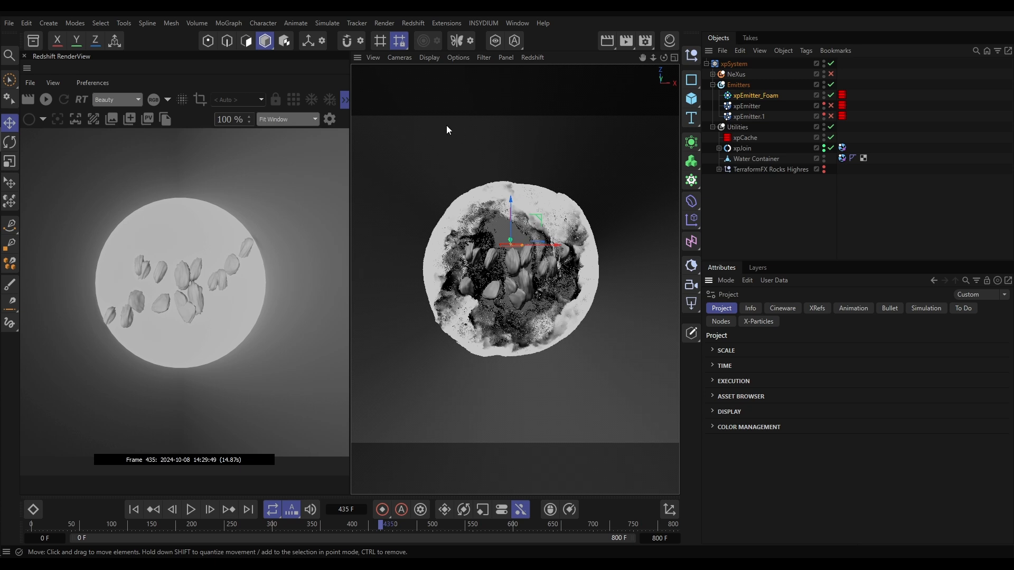
pyautogui.click(385, 22)
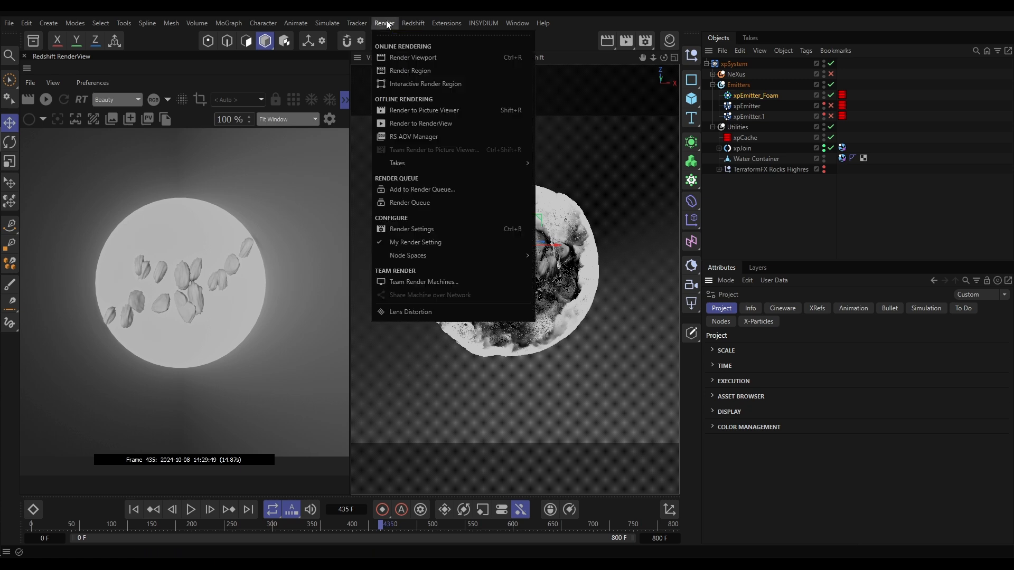
pyautogui.click(414, 230)
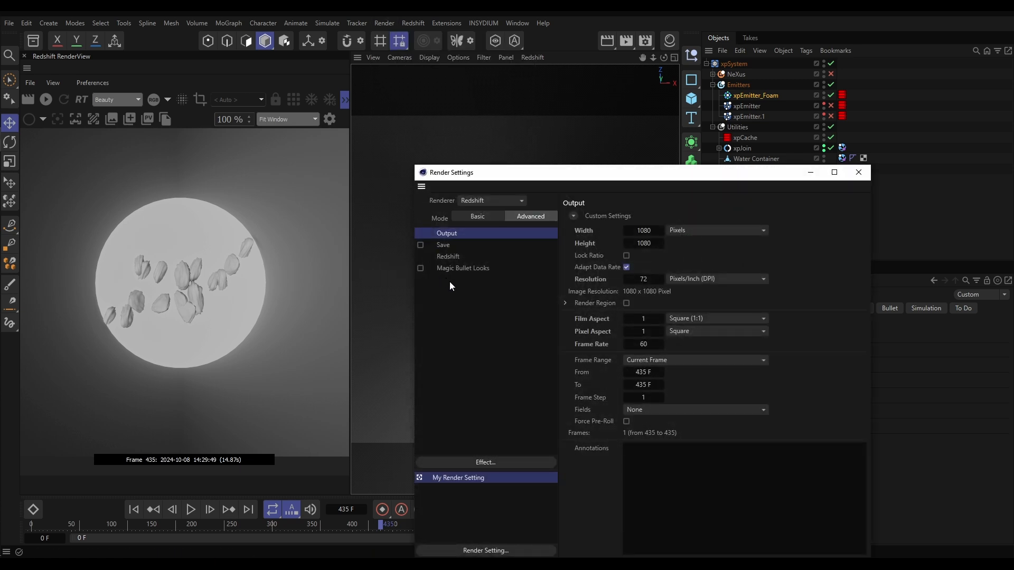
pyautogui.click(448, 257)
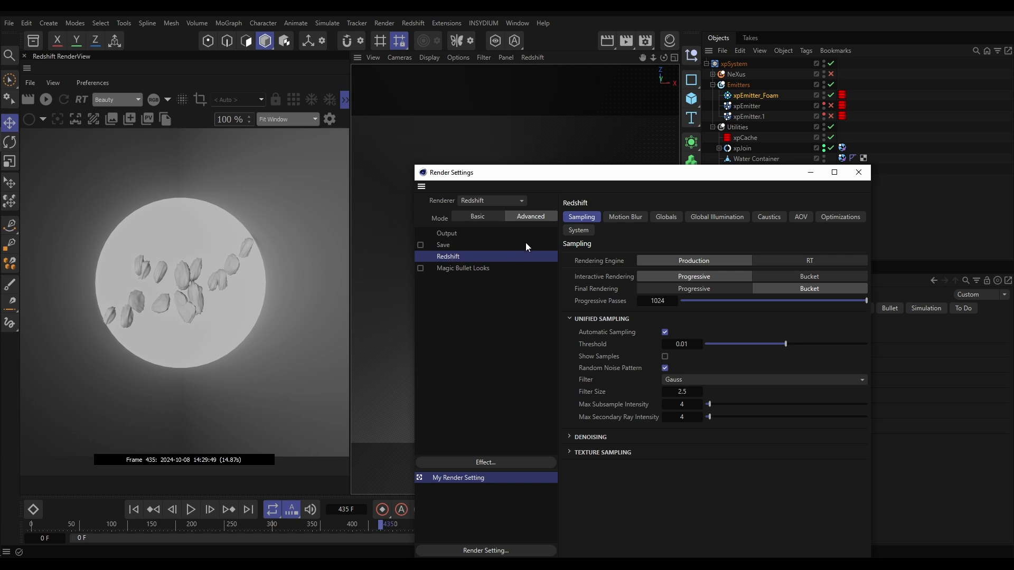
pyautogui.click(667, 218)
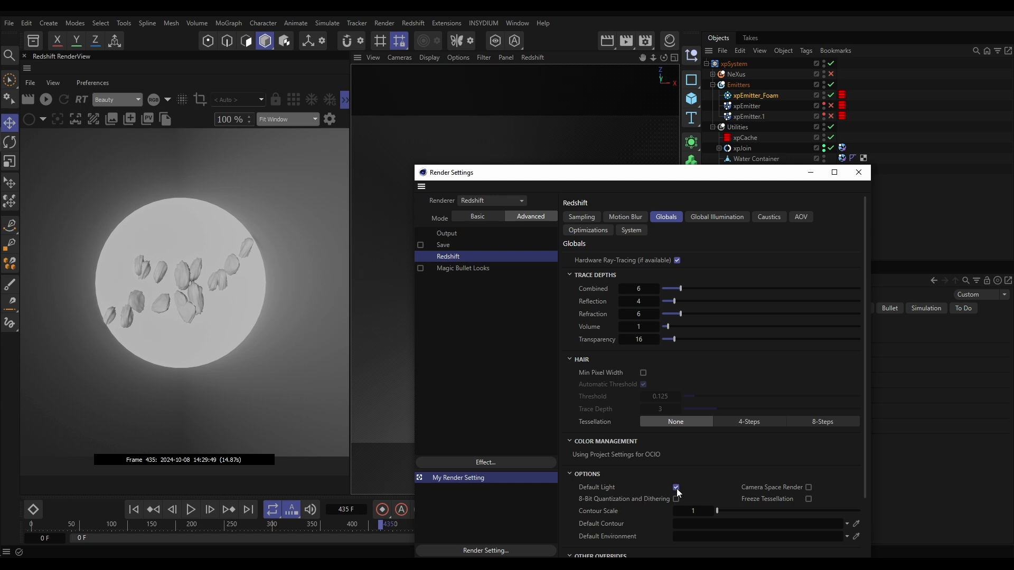
pyautogui.click(859, 172)
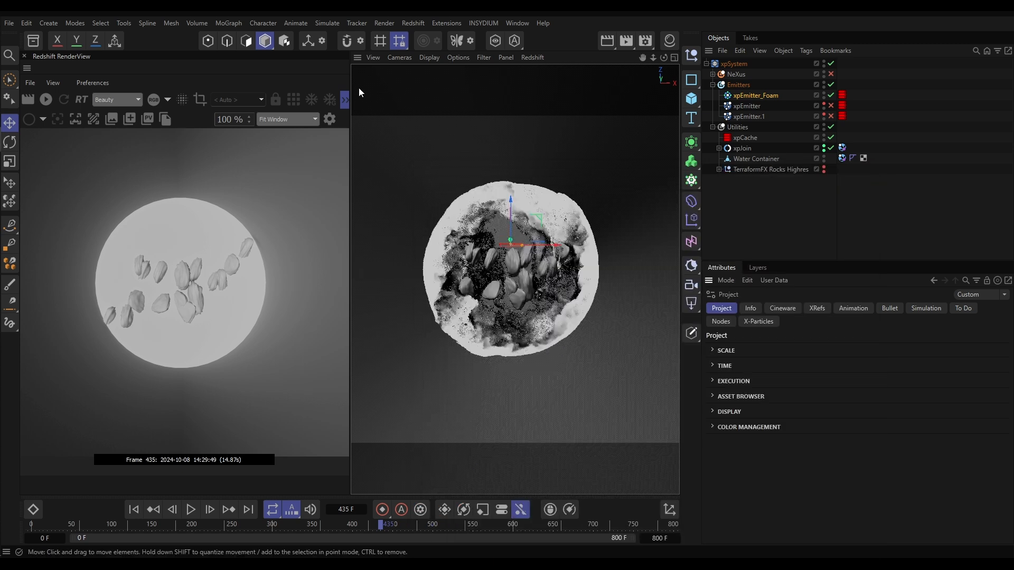
pyautogui.click(46, 101)
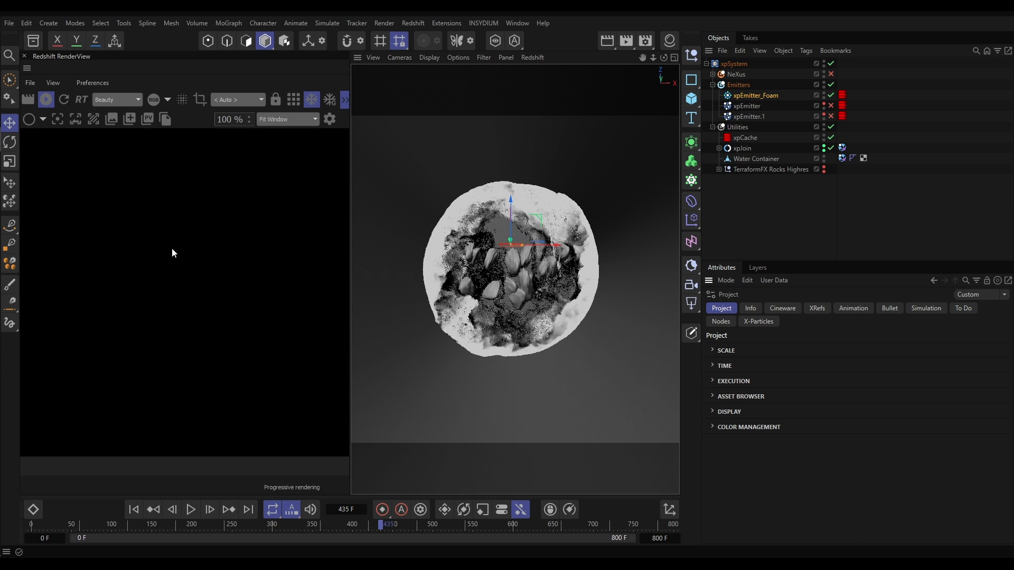
pyautogui.click(51, 100)
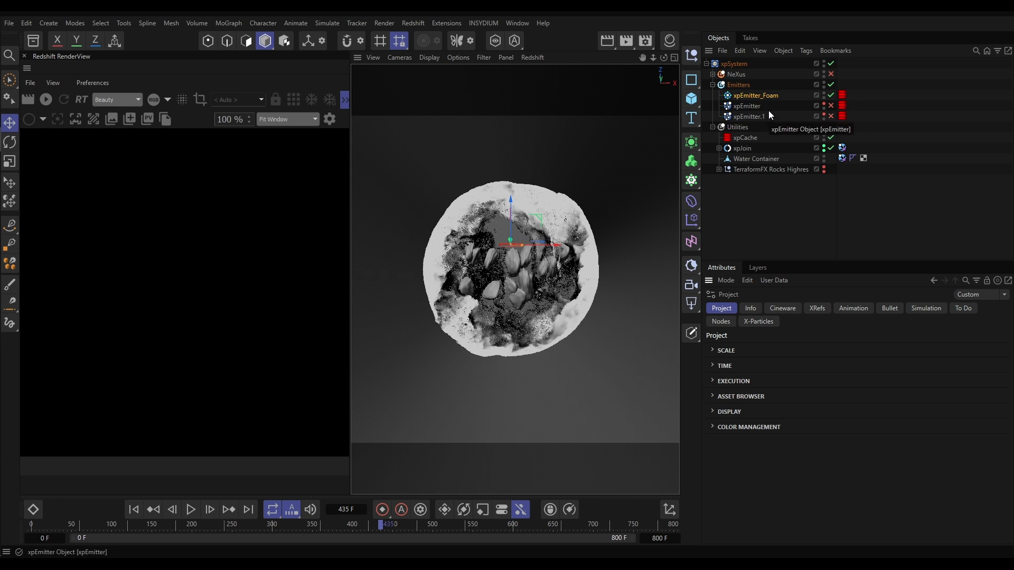
# Add a Redshift Object tag to xpEmitter_Foam and set its particle mode to Point Instances
pyautogui.click(747, 96)
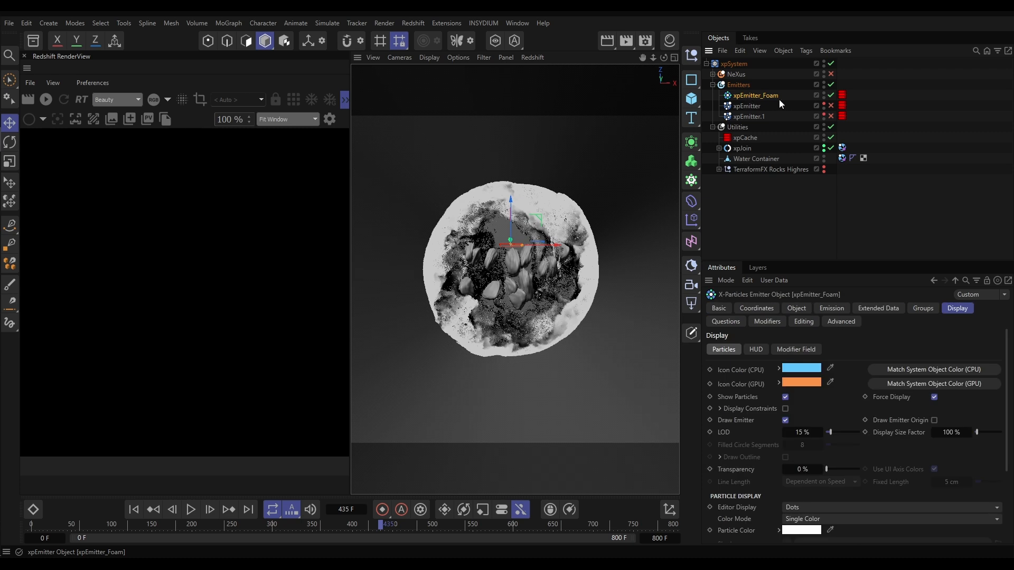
pyautogui.click(807, 50)
pyautogui.moveTo(854, 205)
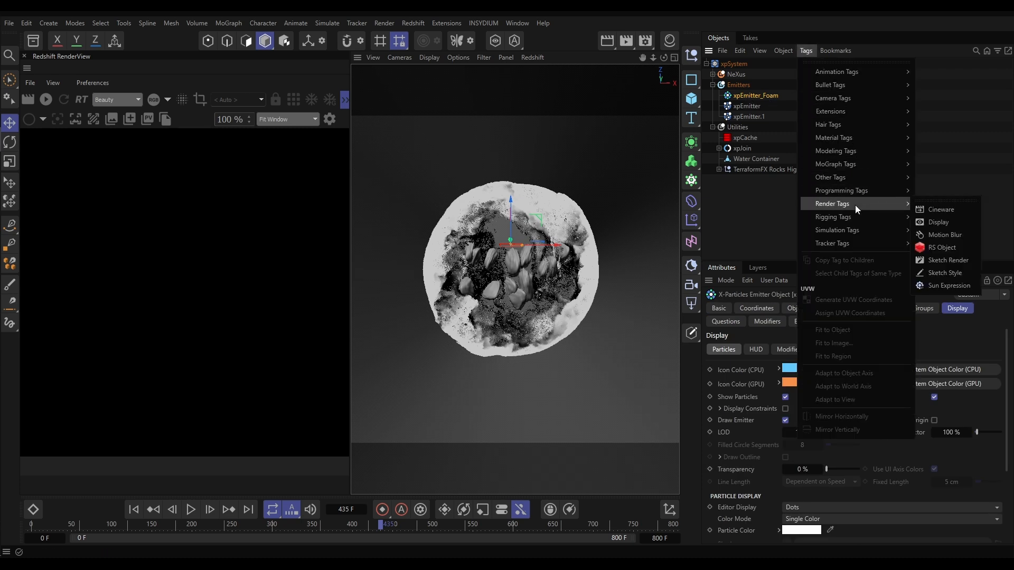
pyautogui.click(943, 247)
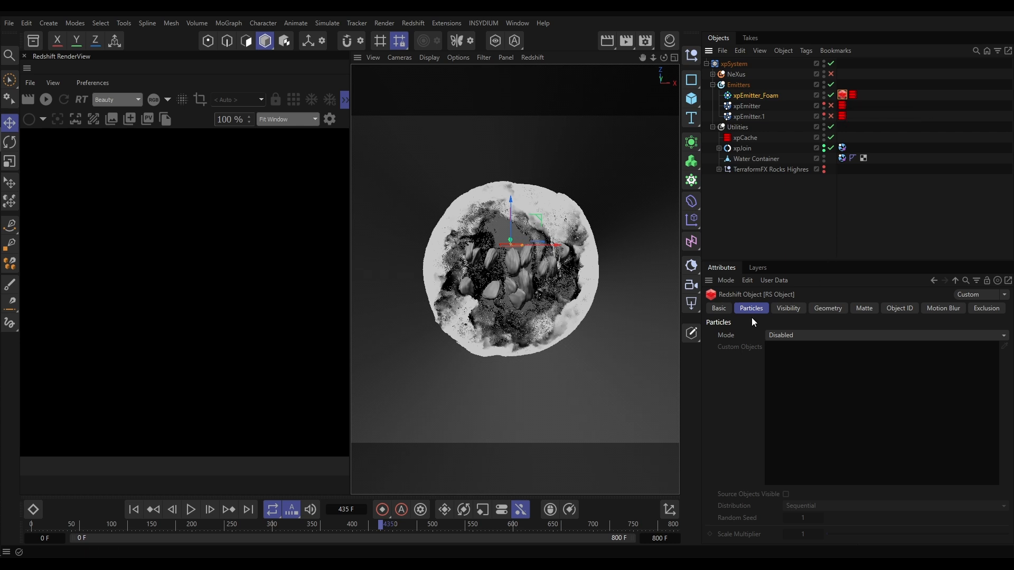
pyautogui.click(799, 336)
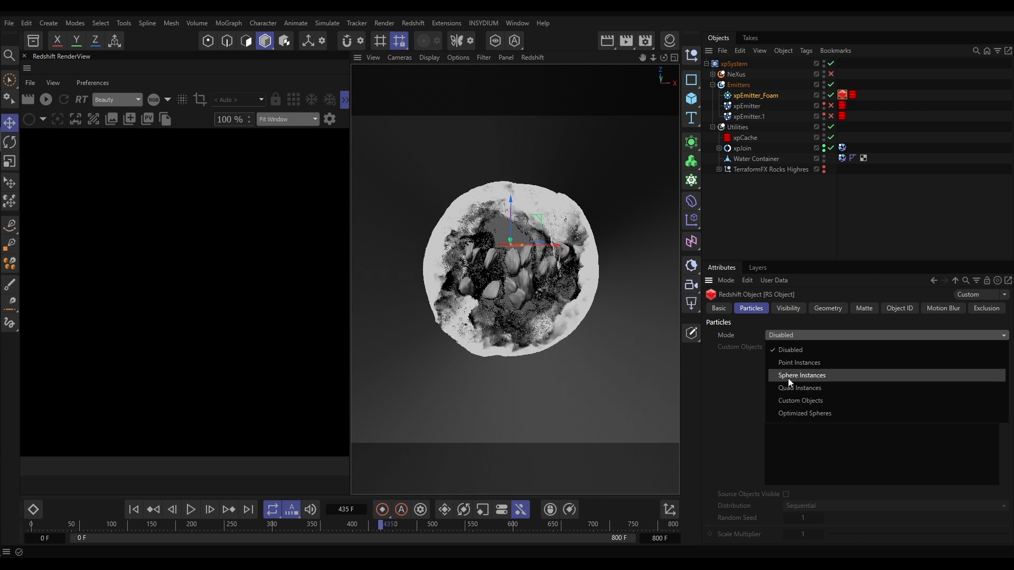
pyautogui.click(792, 364)
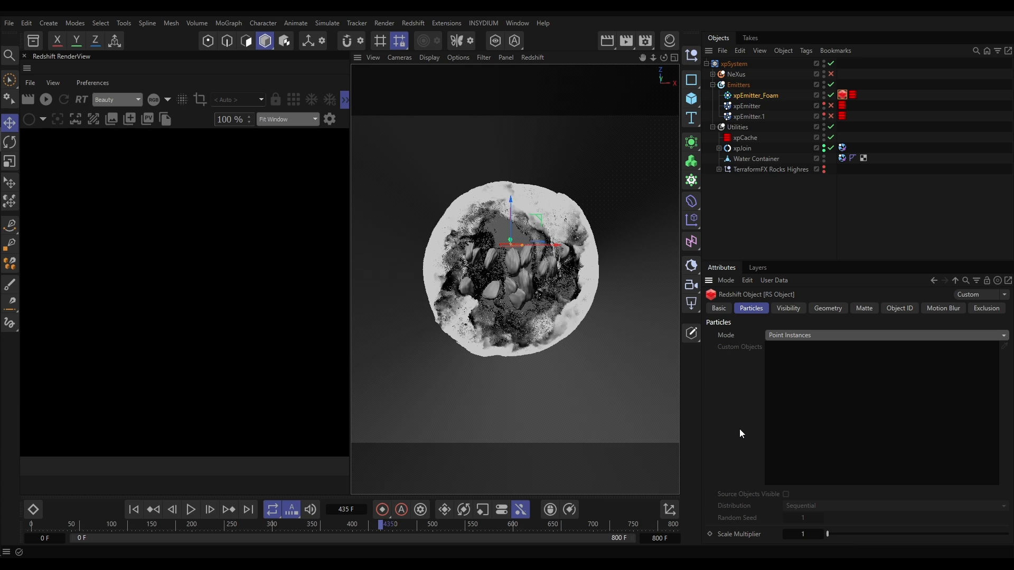
# Create a new Redshift standard material and assign it to xpEmitter_Foam
pyautogui.click(668, 46)
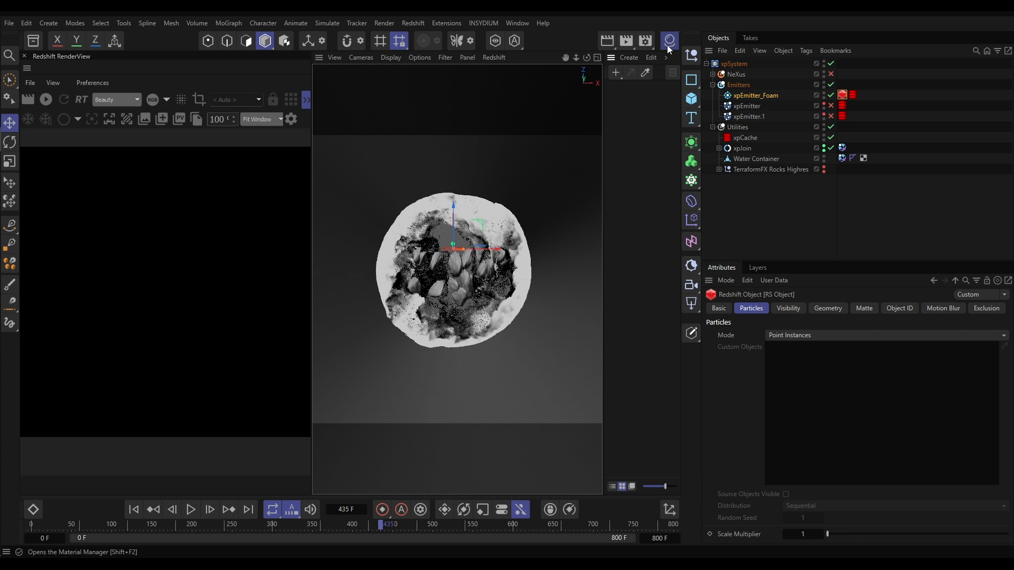
pyautogui.doubleClick(629, 112)
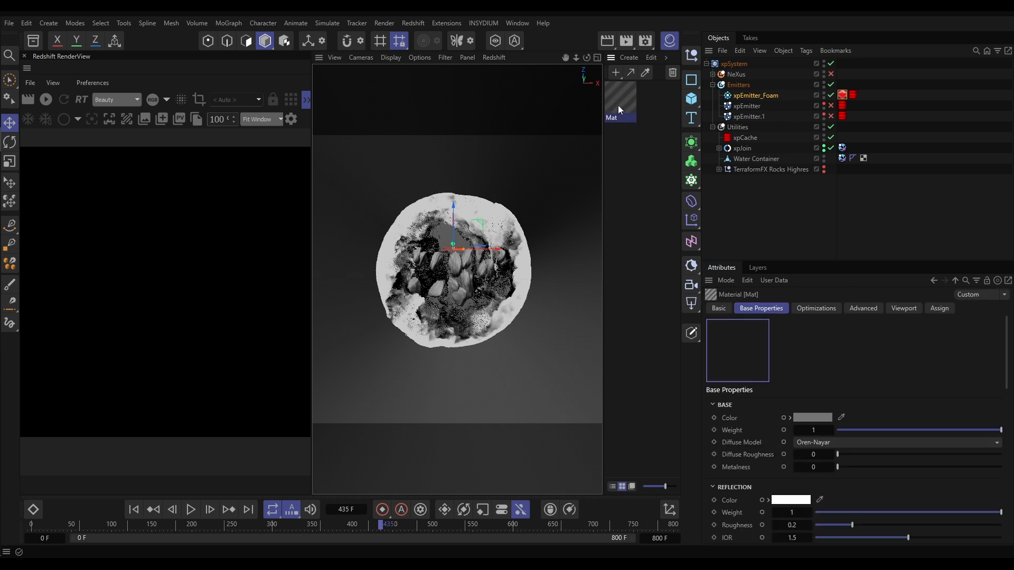
pyautogui.moveTo(620, 96); pyautogui.dragTo(762, 96)
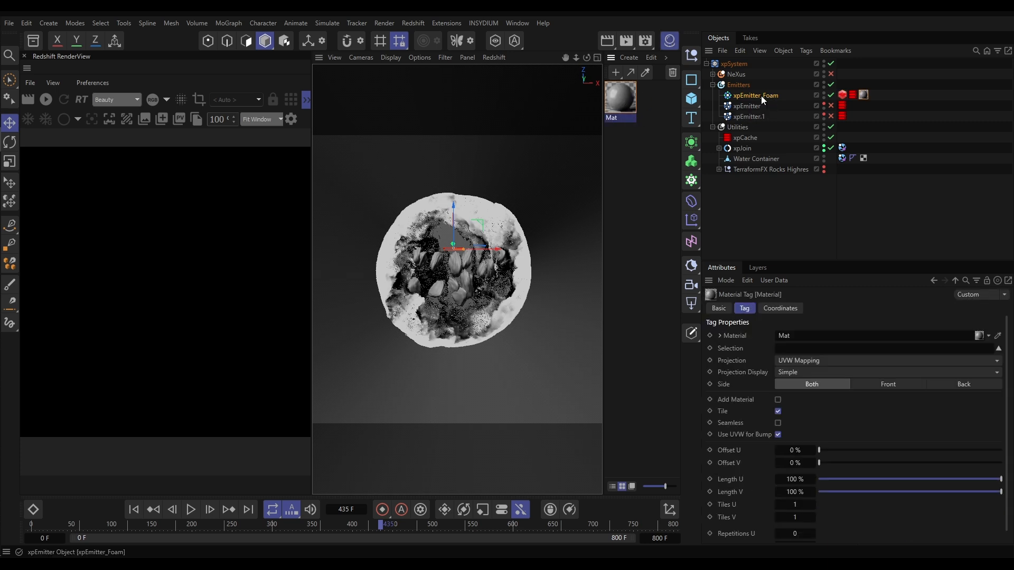
# Open the new material's node graph, rearrange its nodes, and set the RS Standard node's base and reflection weights to 0
pyautogui.doubleClick(619, 94)
pyautogui.moveTo(631, 230); pyautogui.dragTo(698, 203)
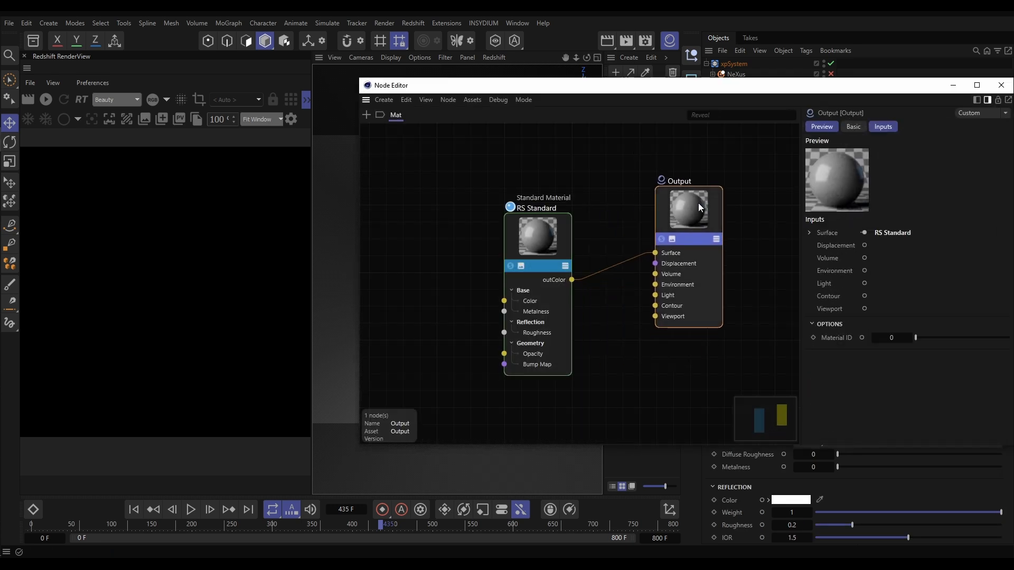
pyautogui.click(535, 231)
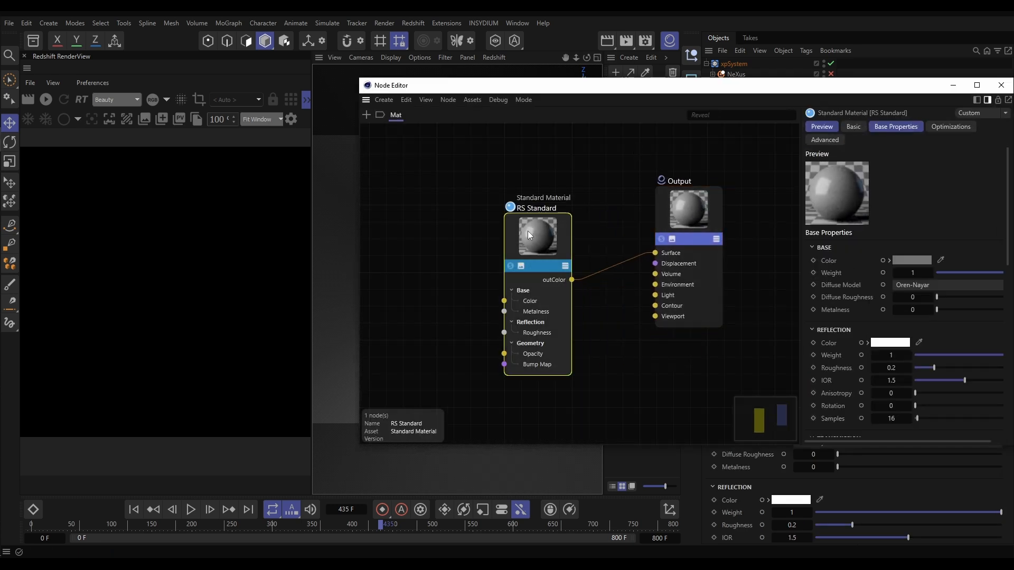
pyautogui.moveTo(528, 230); pyautogui.dragTo(522, 208)
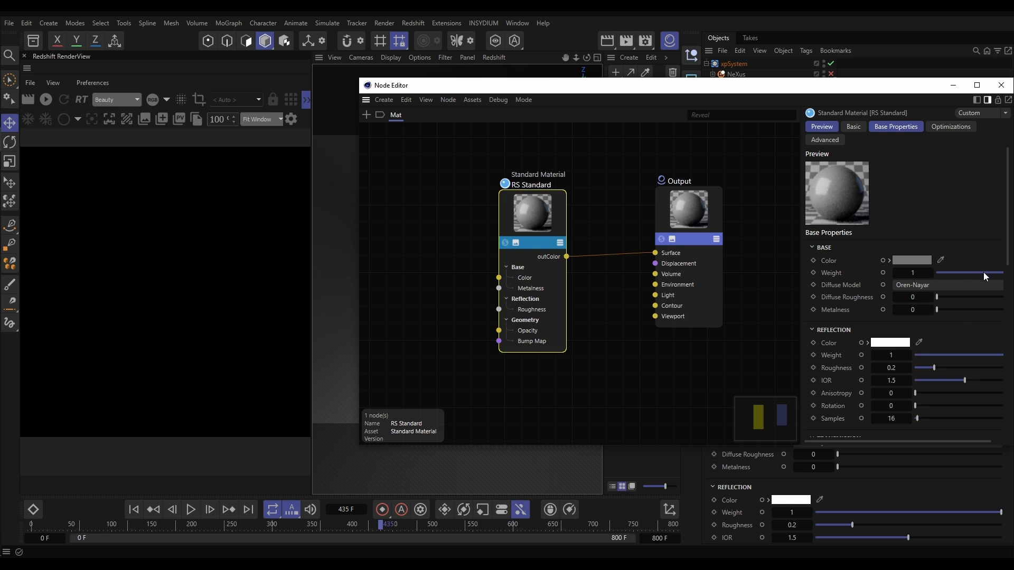
pyautogui.moveTo(983, 271); pyautogui.dragTo(931, 273)
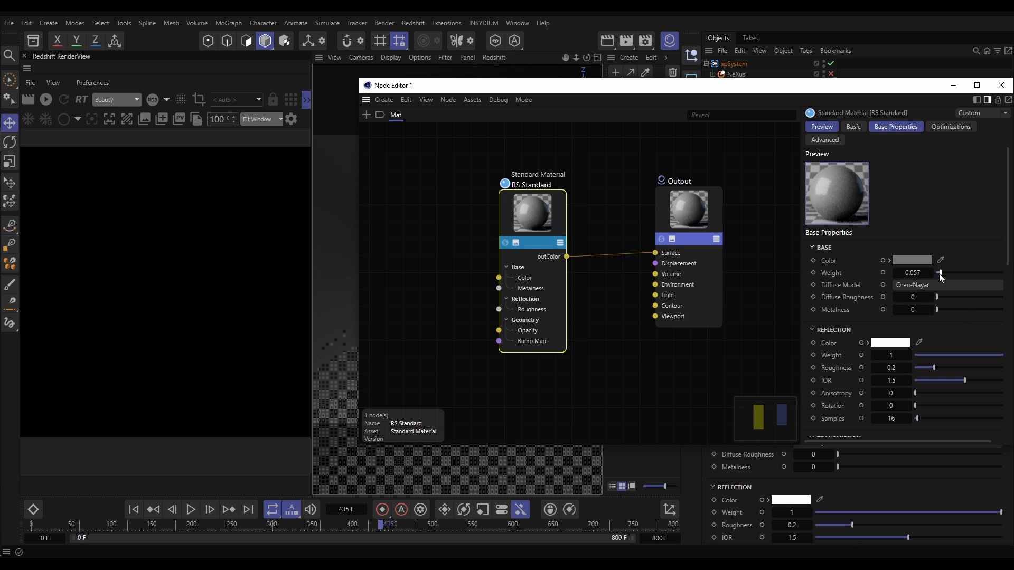
pyautogui.click(823, 252)
pyautogui.moveTo(947, 291); pyautogui.dragTo(904, 287)
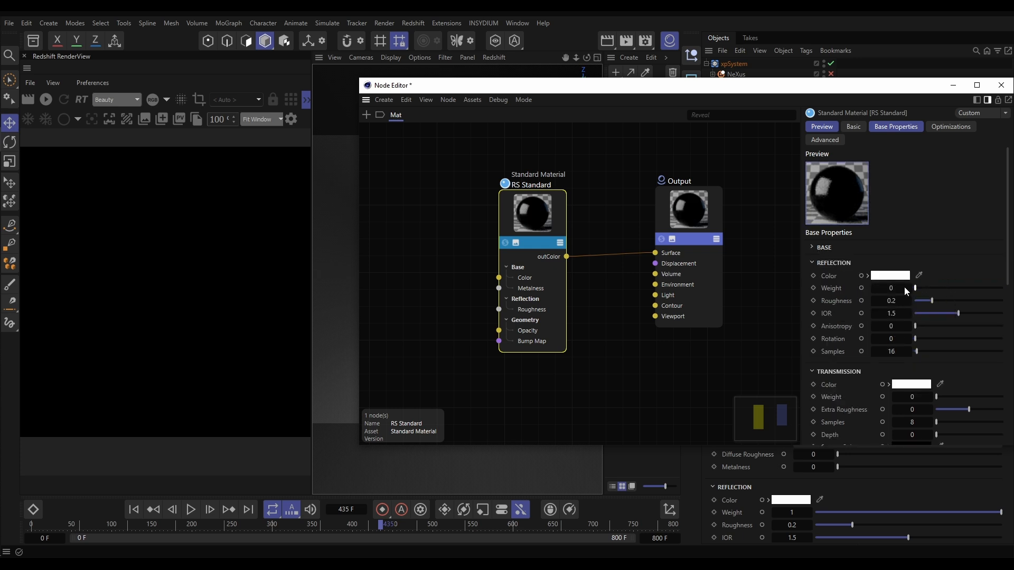
# Set the RS Standard node's emission weight to 5, close the node graph, and start the interactive render in the RenderView
pyautogui.click(845, 263)
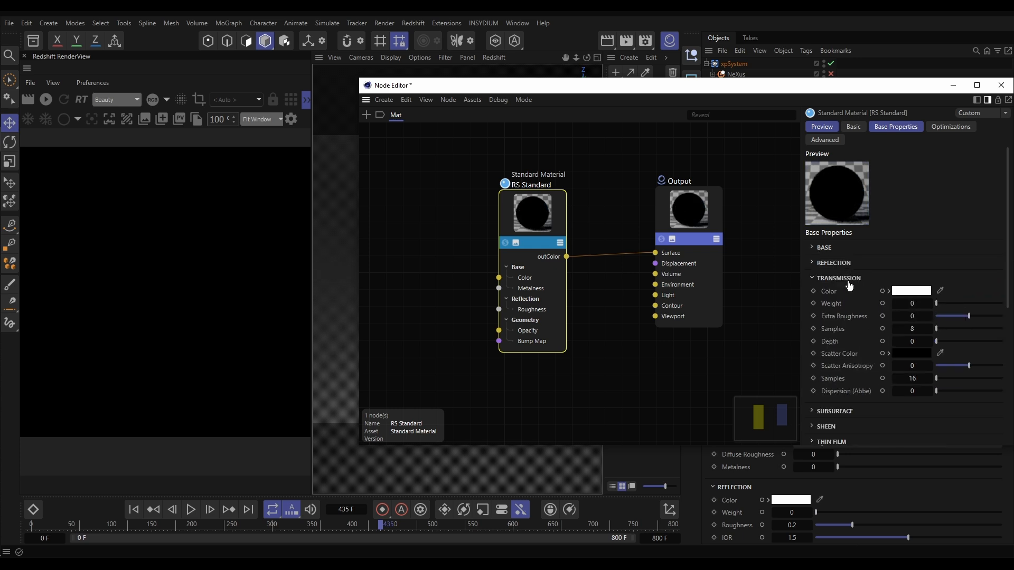
pyautogui.click(848, 279)
pyautogui.click(824, 340)
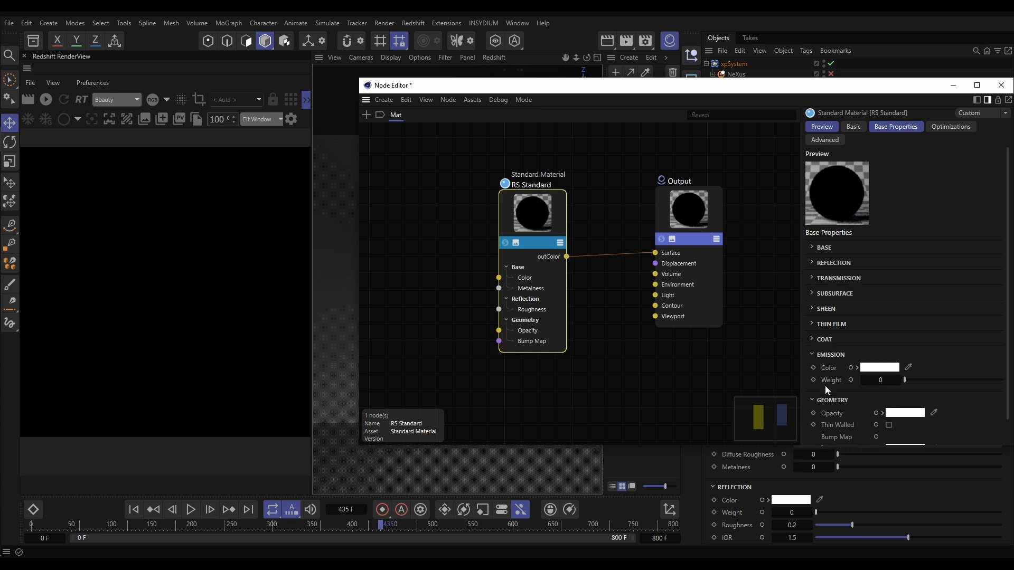
pyautogui.click(877, 380)
pyautogui.write('5')
pyautogui.press('Return')
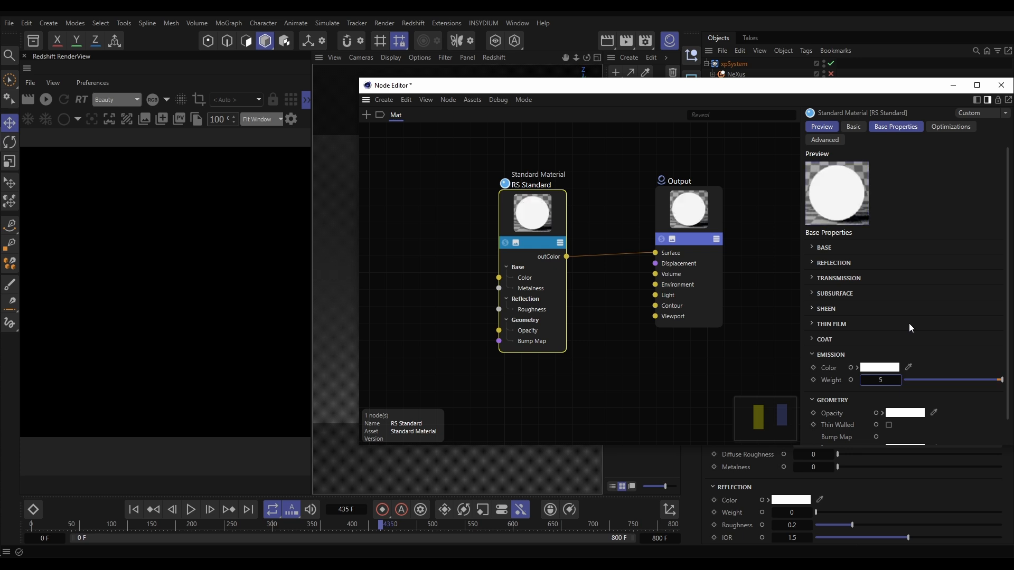
pyautogui.click(1001, 85)
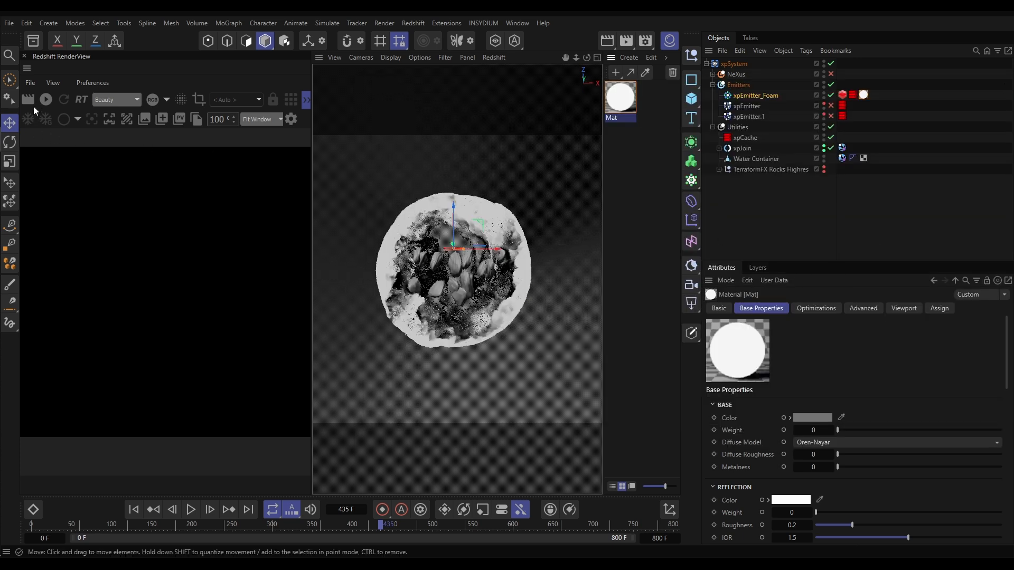
pyautogui.click(45, 100)
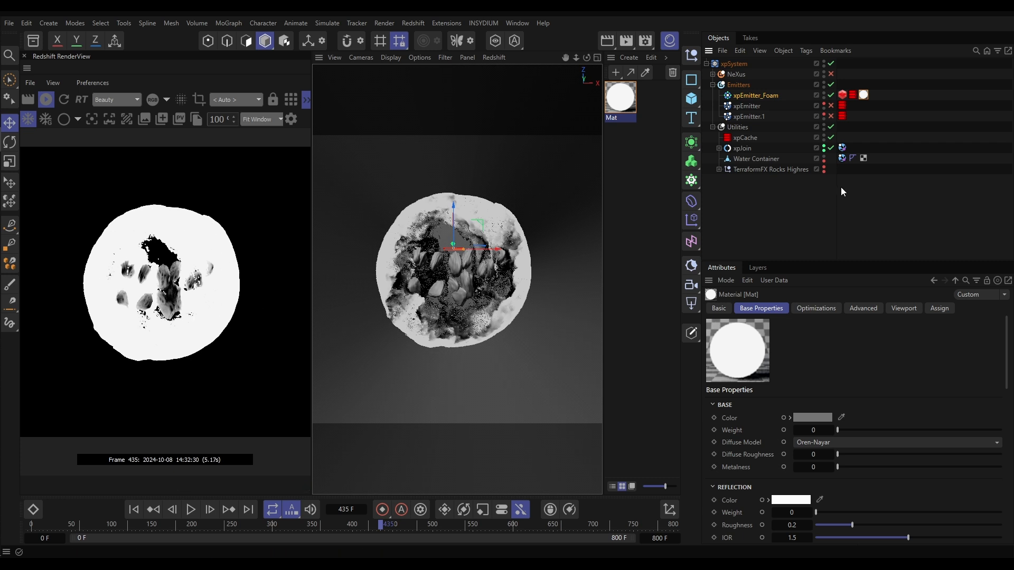
# Set the scale multiplier of xpEmitter_Foam's Redshift Object tag to 0.05
pyautogui.click(843, 95)
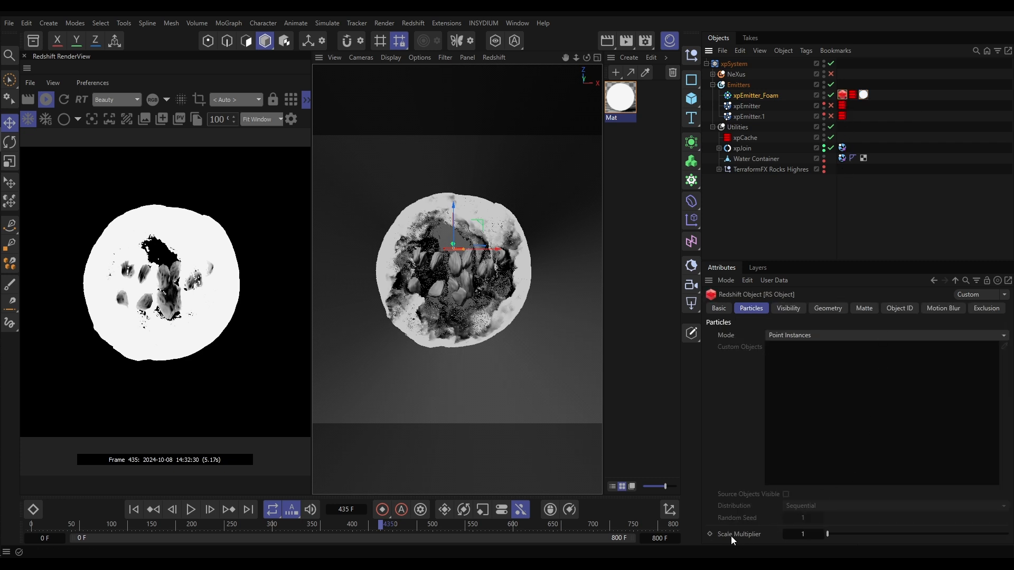
pyautogui.click(804, 534)
pyautogui.write('.05')
pyautogui.press('Return')
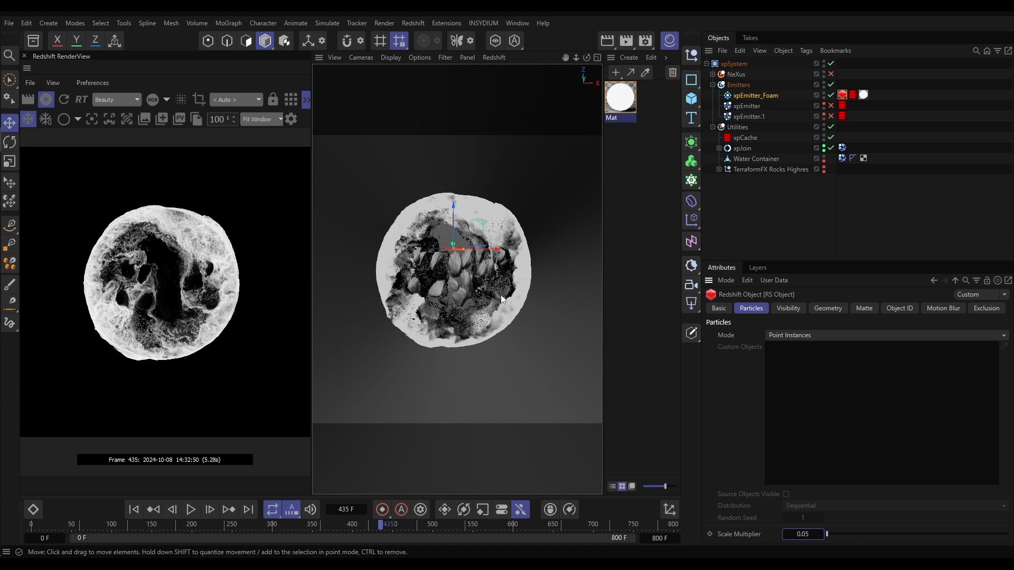
# Reopen Mat's node graph, rearrange its nodes to make room, and add a Color User Data node
pyautogui.click(620, 97)
pyautogui.doubleClick(620, 97)
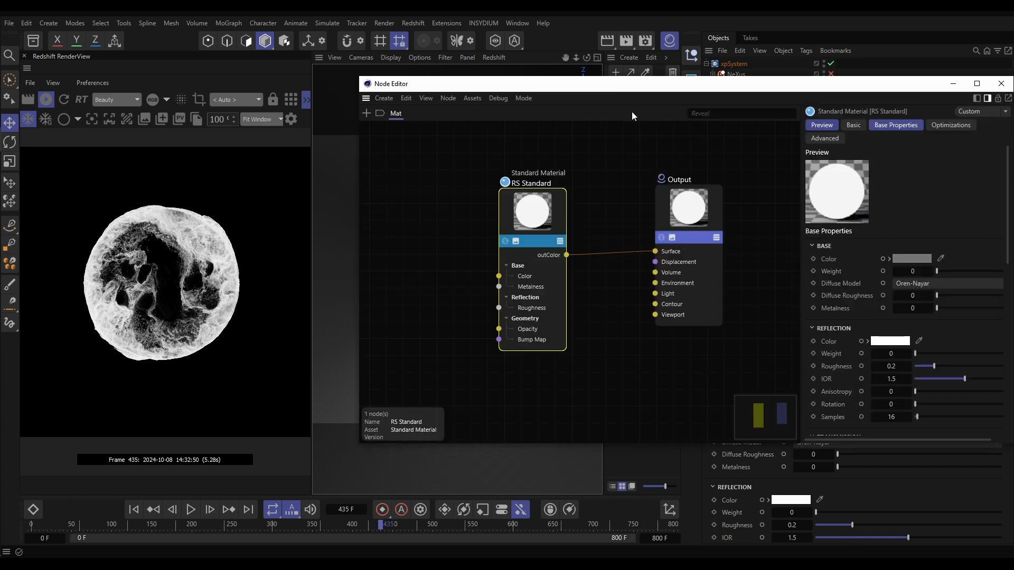
pyautogui.moveTo(465, 207); pyautogui.dragTo(528, 189)
pyautogui.moveTo(618, 202); pyautogui.dragTo(662, 195)
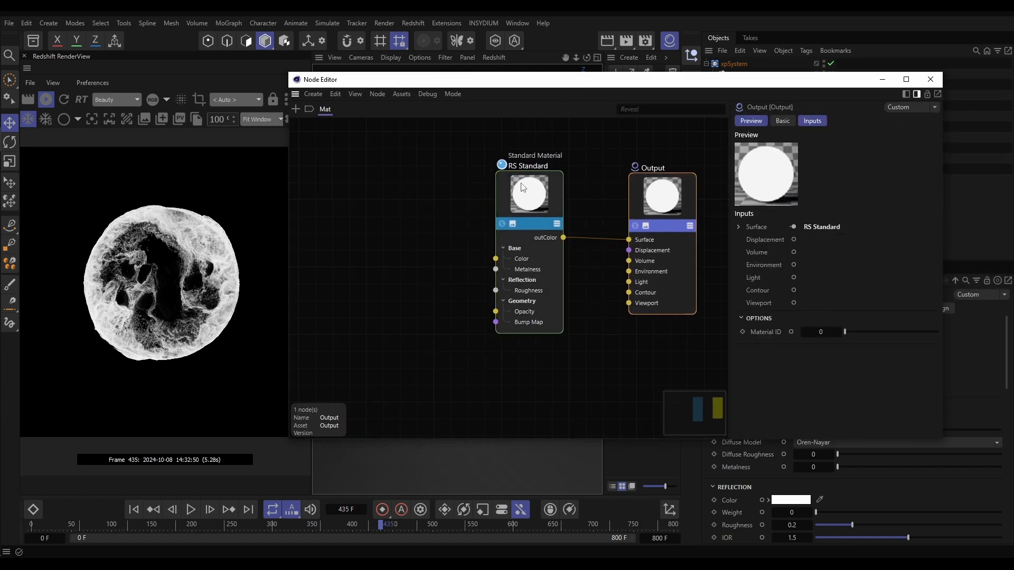
pyautogui.moveTo(544, 222); pyautogui.dragTo(586, 234)
pyautogui.doubleClick(349, 217)
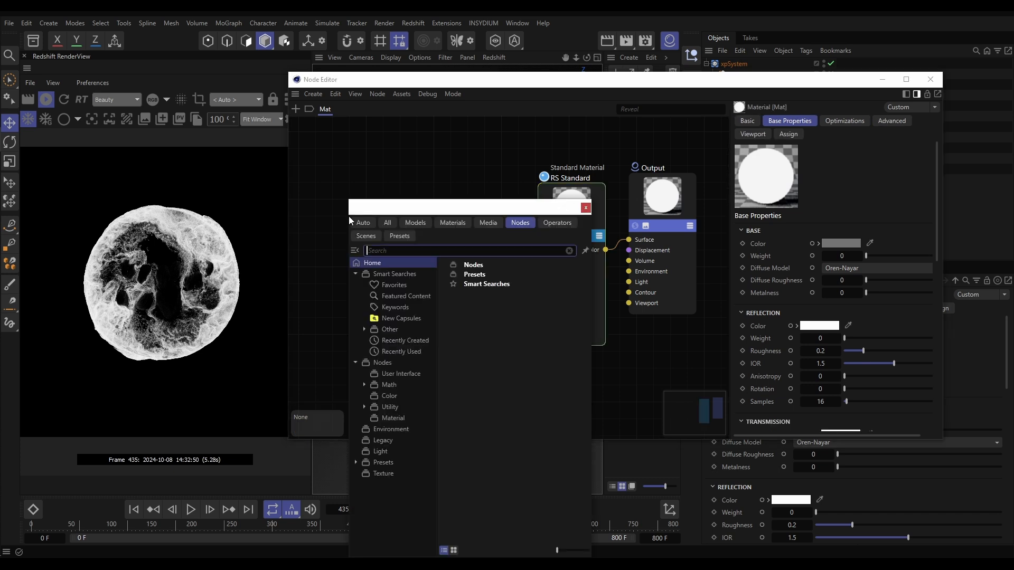
pyautogui.write('user')
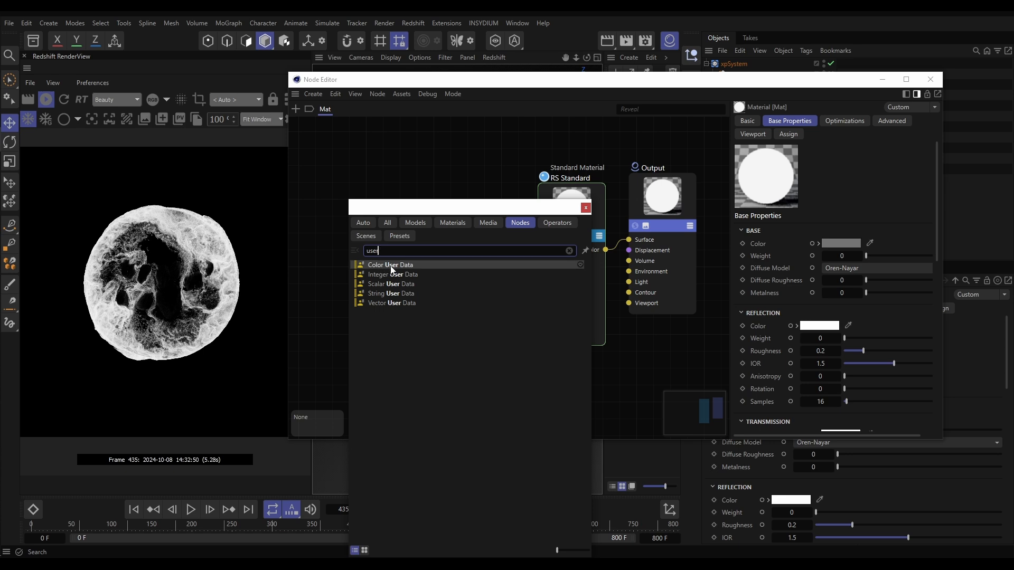
pyautogui.moveTo(392, 269); pyautogui.dragTo(371, 226)
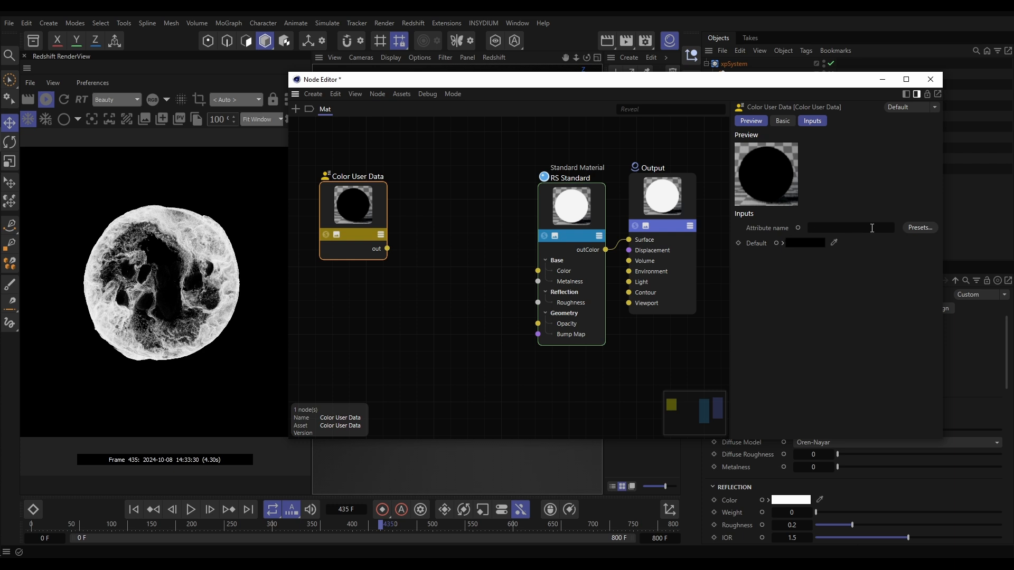
# Set the Color User Data node's attribute name to the particle colour preset RSPColor
pyautogui.click(920, 227)
pyautogui.moveTo(938, 249)
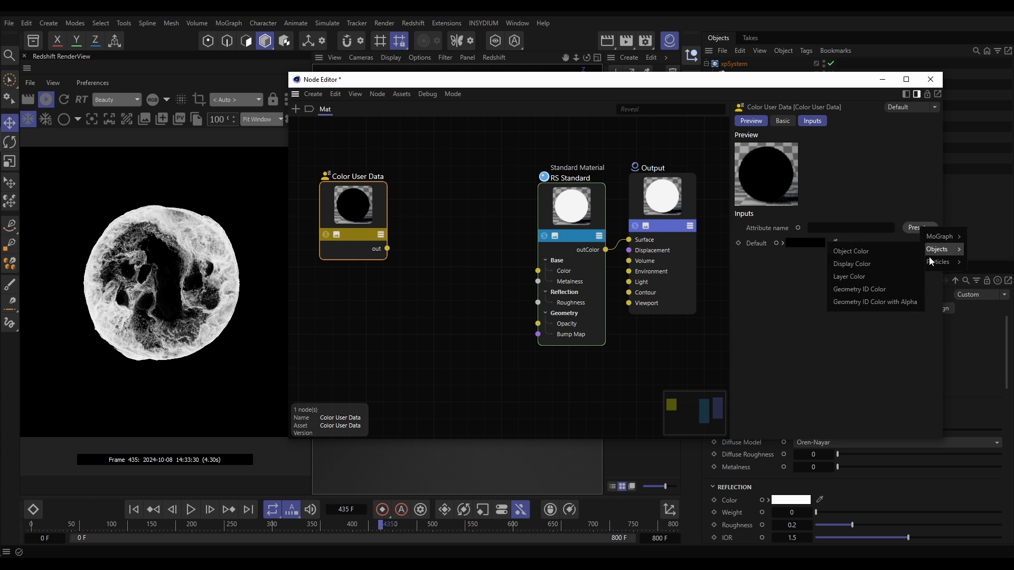
pyautogui.click(861, 263)
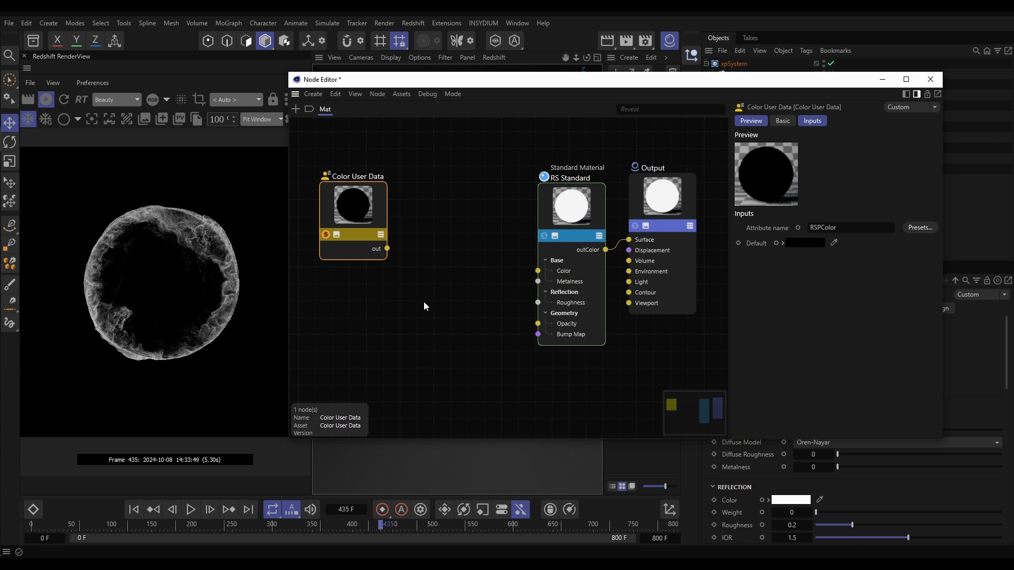
# Add a Ramp node and connect the Color User Data output to its Alt Input
pyautogui.doubleClick(446, 274)
pyautogui.write('ramp')
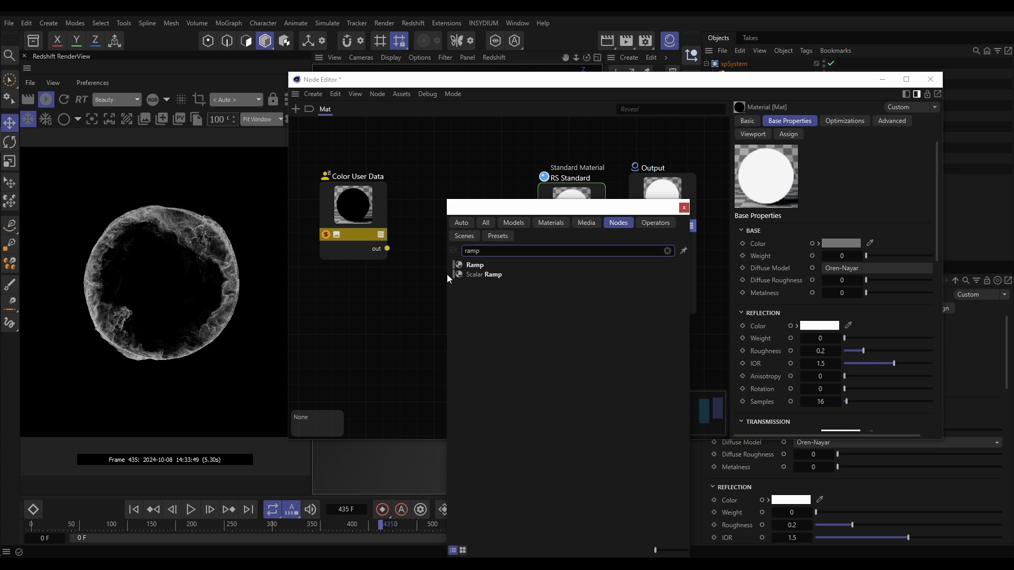
pyautogui.click(477, 266)
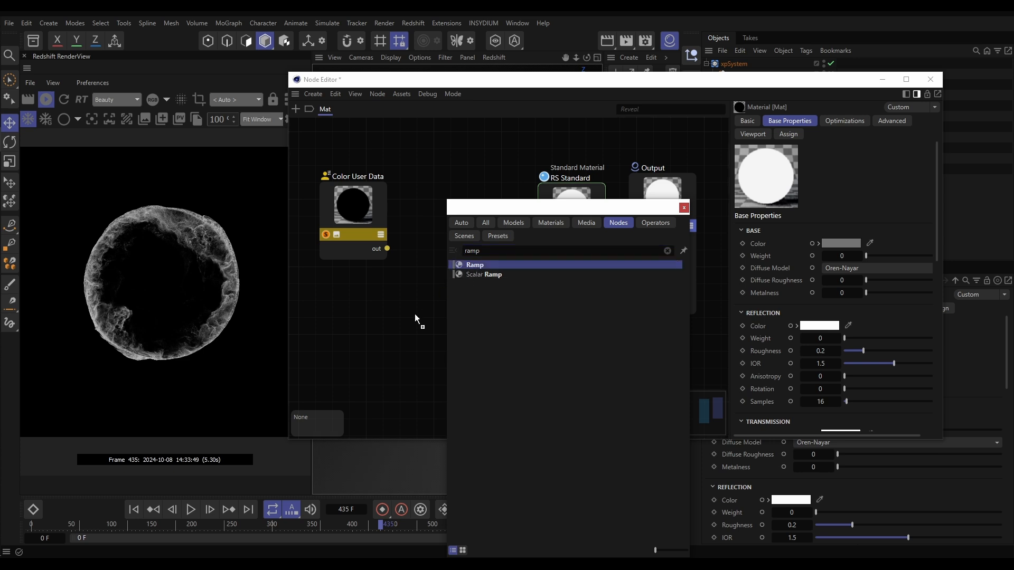
pyautogui.click(684, 207)
pyautogui.moveTo(406, 290); pyautogui.dragTo(419, 306)
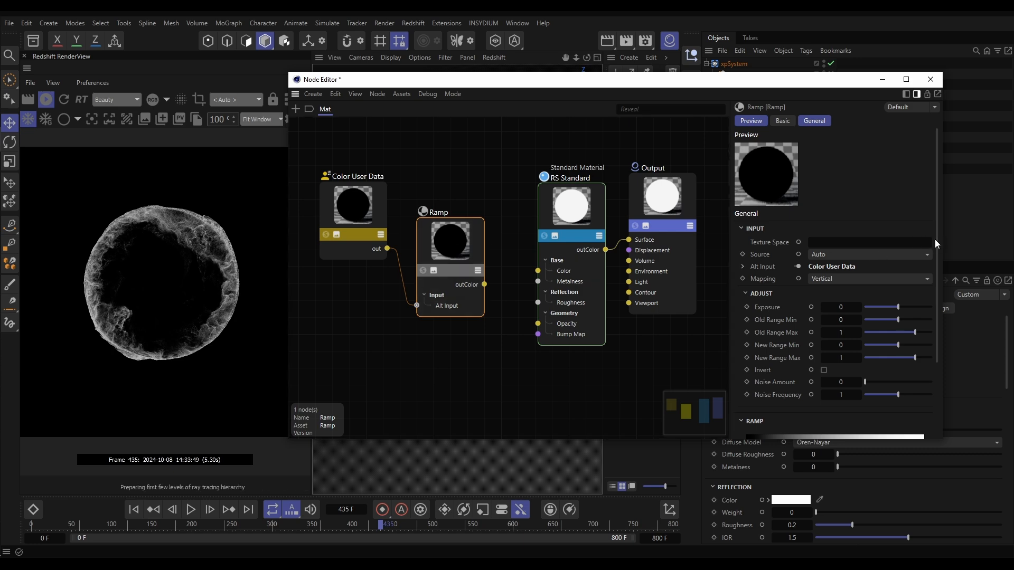
# Load the Vorticity_01 gradient preset into the Ramp node
pyautogui.moveTo(936, 242); pyautogui.dragTo(938, 323)
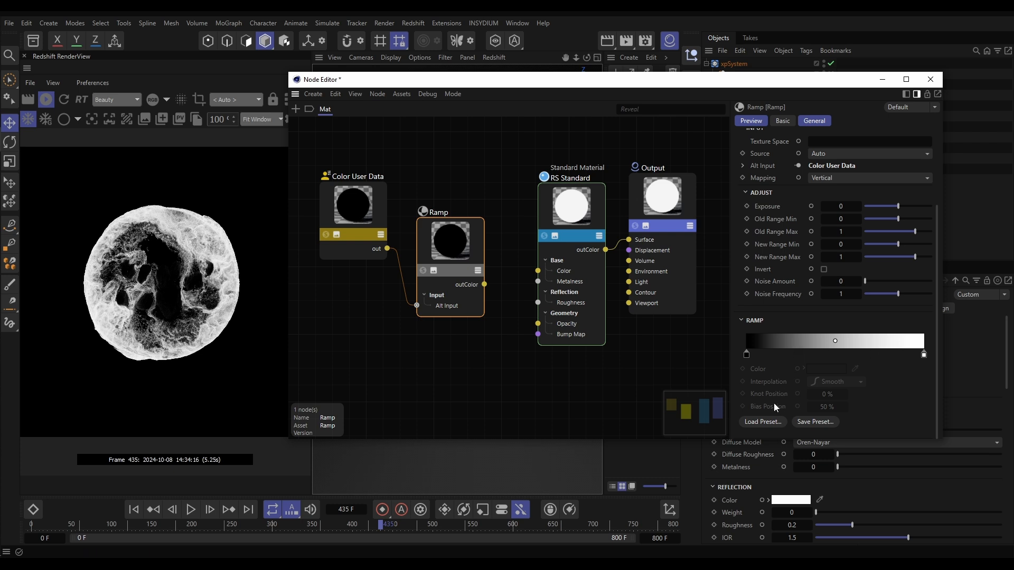
pyautogui.click(766, 422)
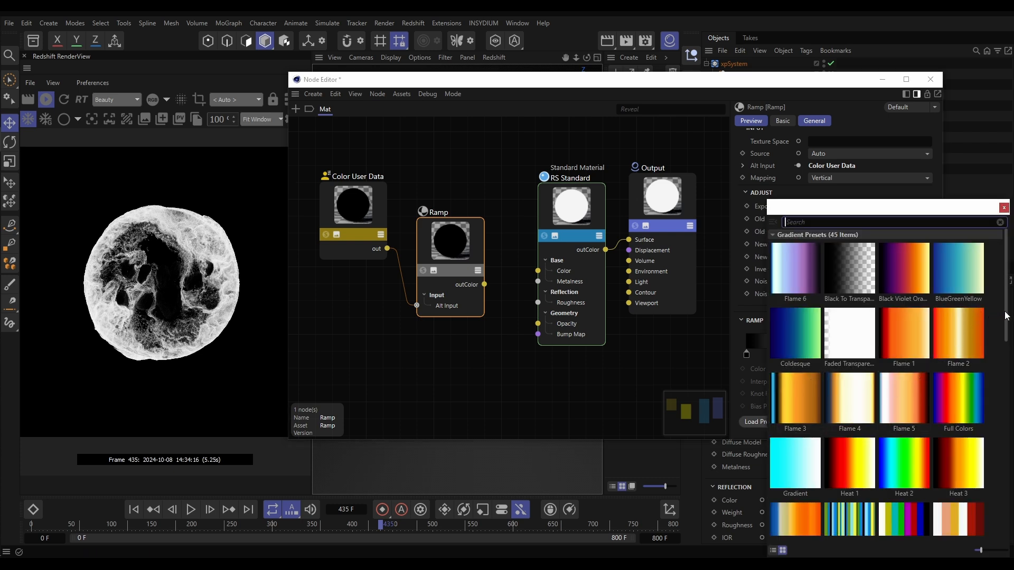
pyautogui.scroll(-10, 1006, 316)
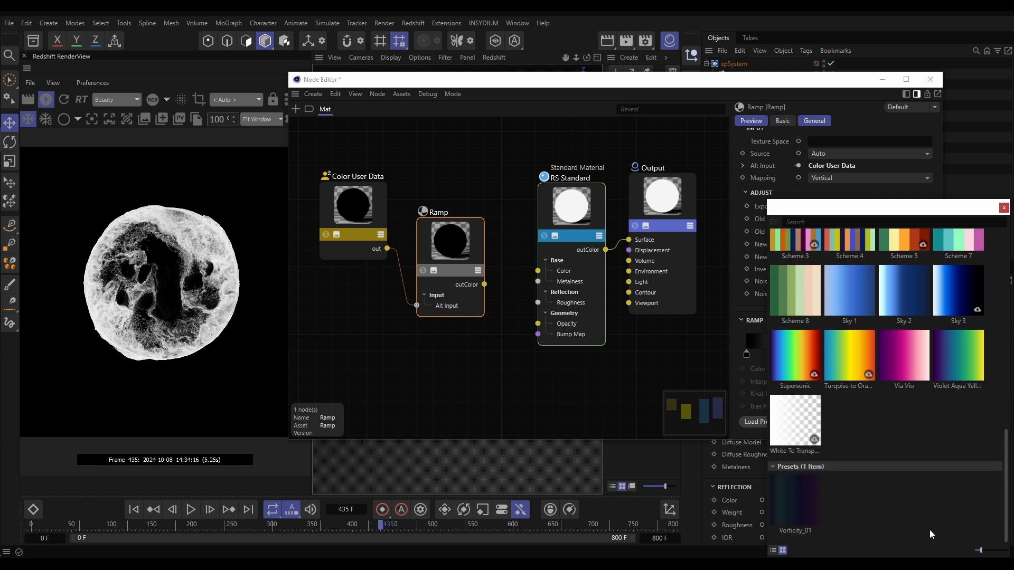
pyautogui.click(796, 501)
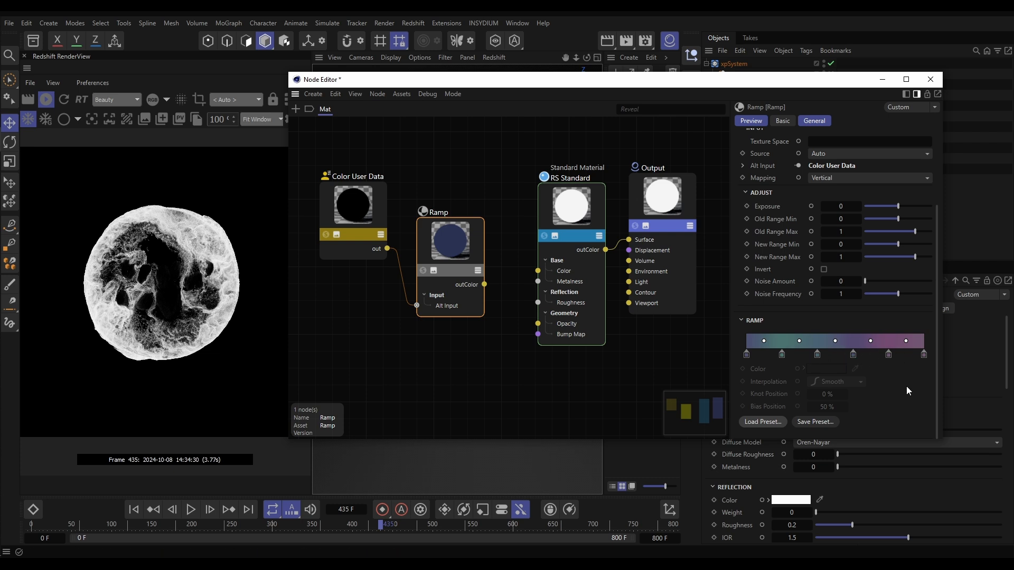
pyautogui.click(424, 271)
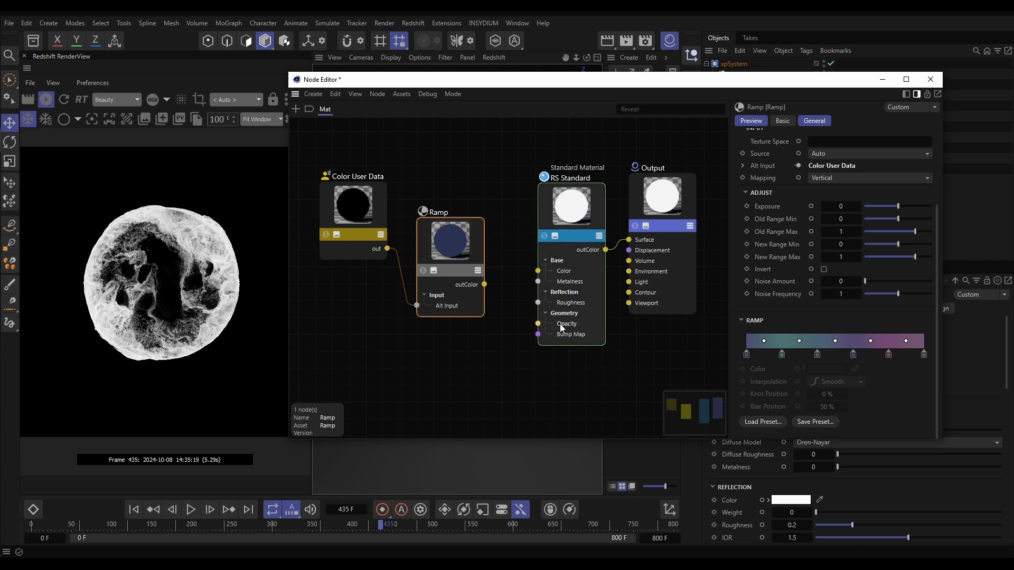
# Connect the Ramp node's outColor to the RS Standard node's Opacity input
pyautogui.click(577, 234)
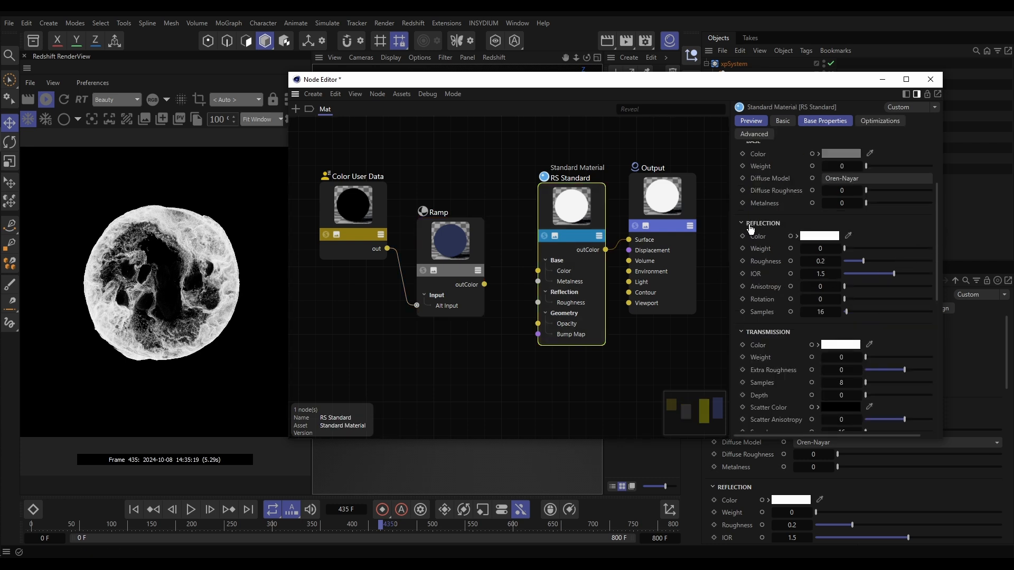
pyautogui.moveTo(936, 230); pyautogui.dragTo(927, 382)
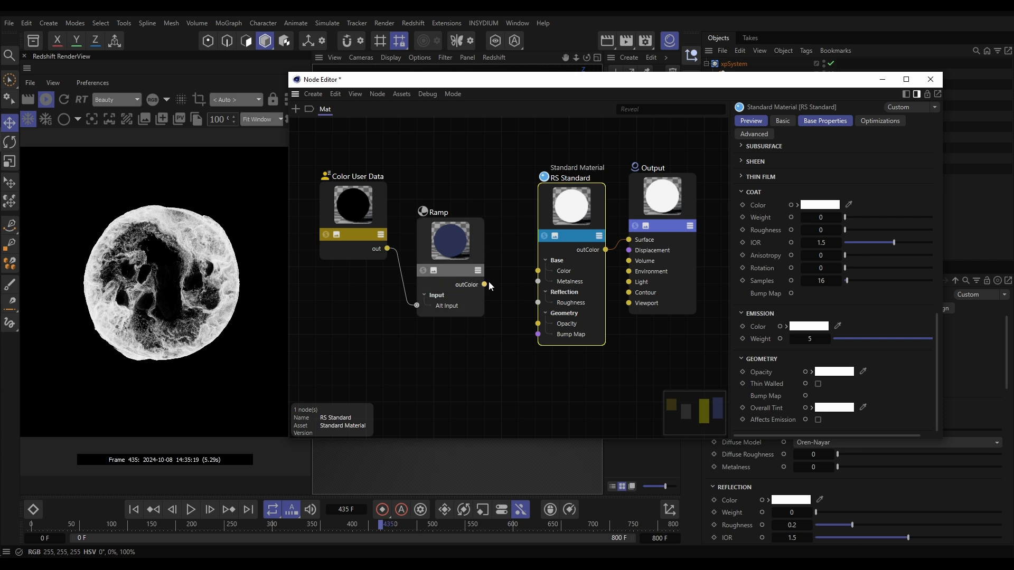
pyautogui.moveTo(484, 285); pyautogui.dragTo(501, 291)
pyautogui.moveTo(532, 327); pyautogui.dragTo(538, 324)
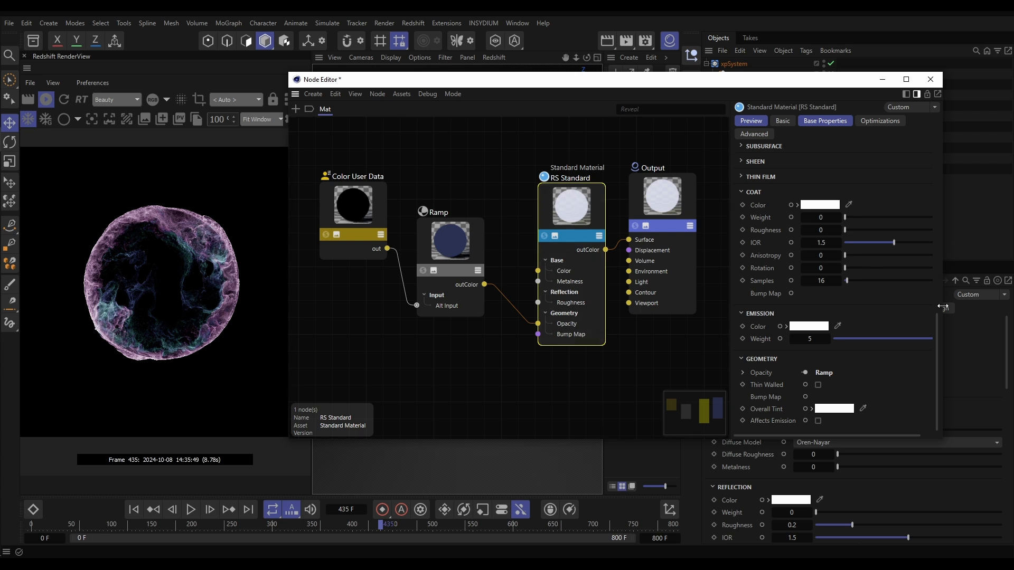
# Set the RS Standard node's emission weight to 10 and close the node graph
pyautogui.click(808, 339)
pyautogui.write('10')
pyautogui.press('Return')
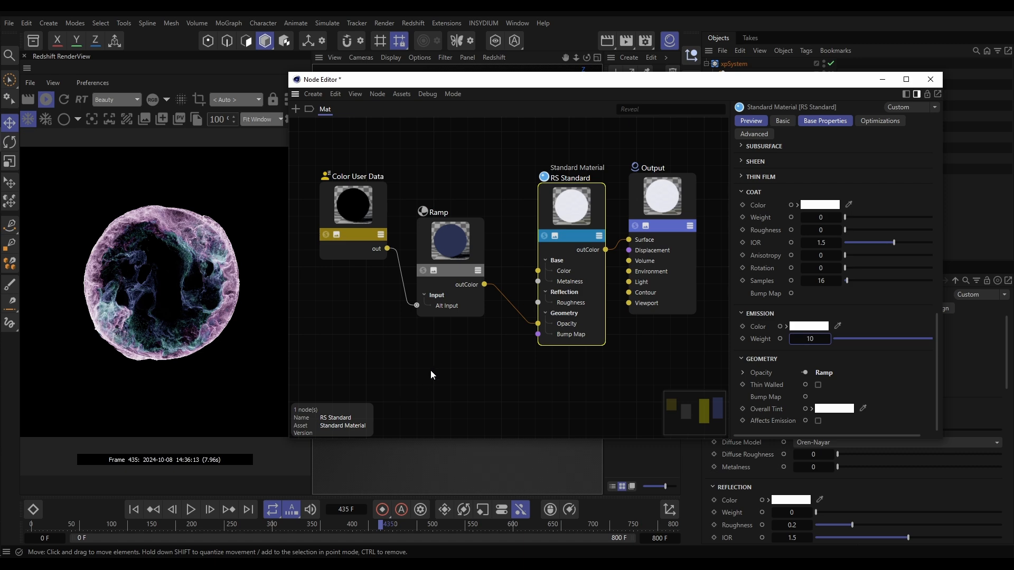
pyautogui.click(931, 79)
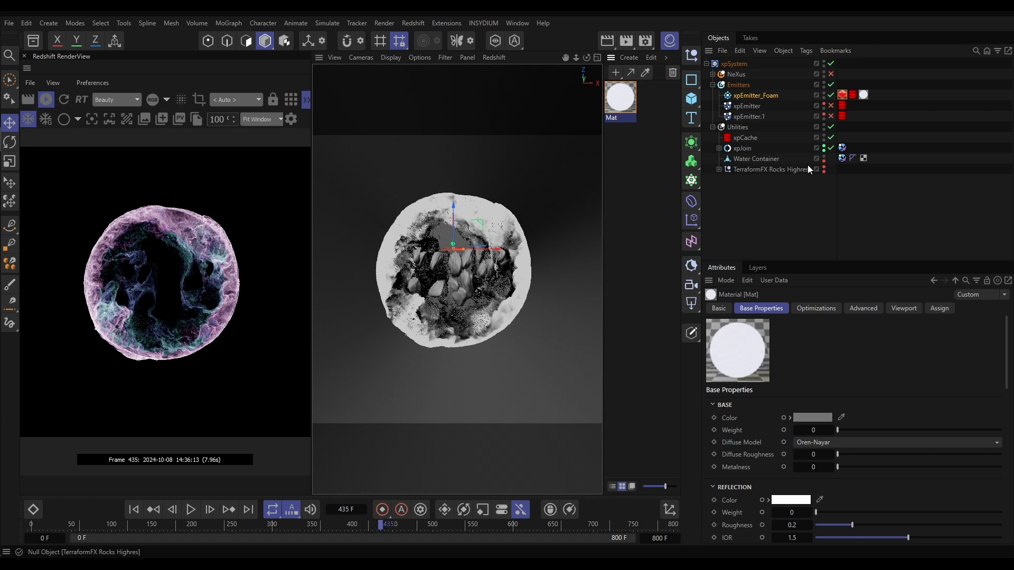
# Make Water Container visible in renders and assign a new Redshift standard material to it
pyautogui.click(824, 170)
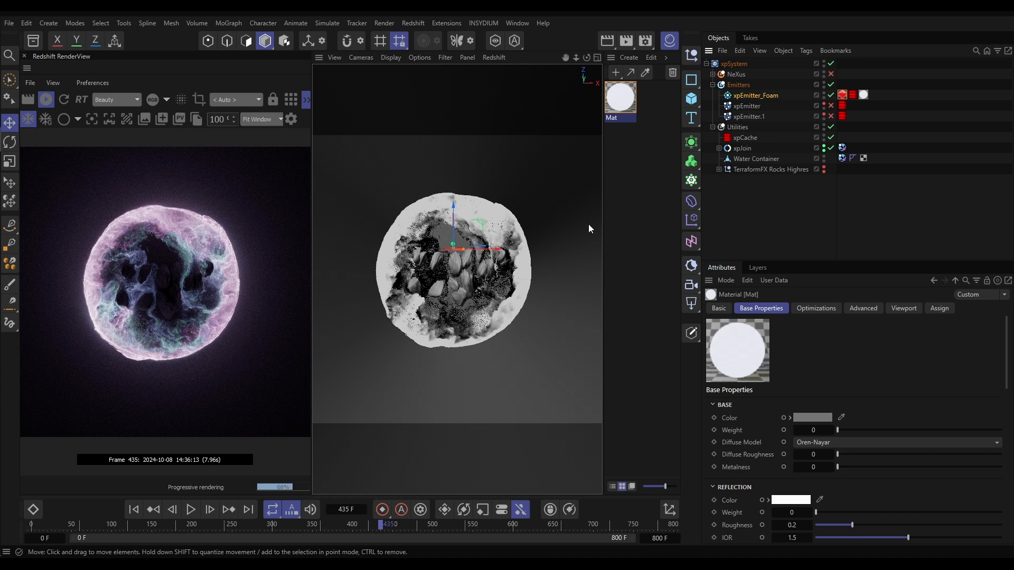
pyautogui.doubleClick(626, 139)
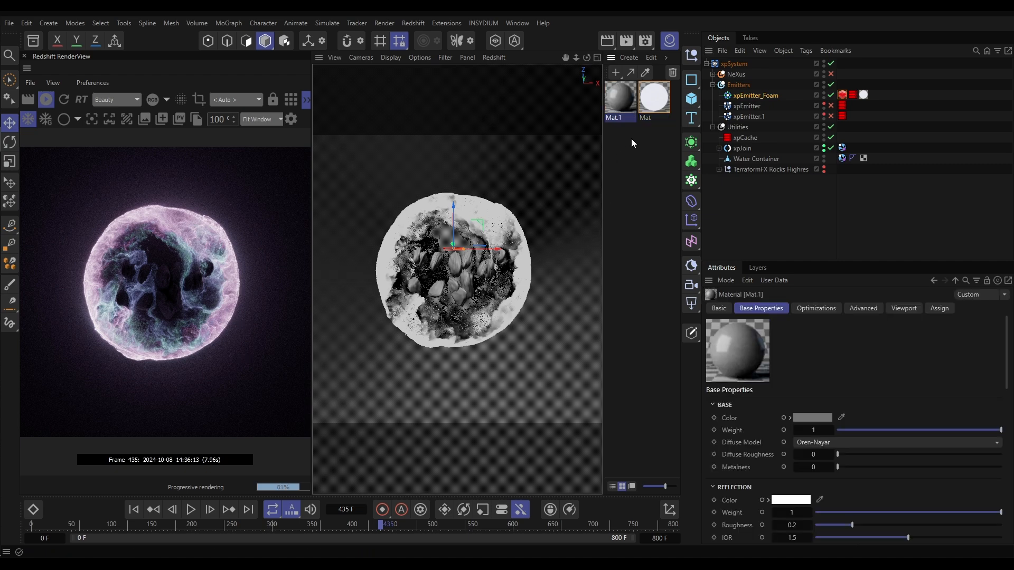
pyautogui.moveTo(620, 103)
pyautogui.mouseDown()
pyautogui.moveTo(729, 176)
pyautogui.moveTo(745, 159)
pyautogui.mouseUp()
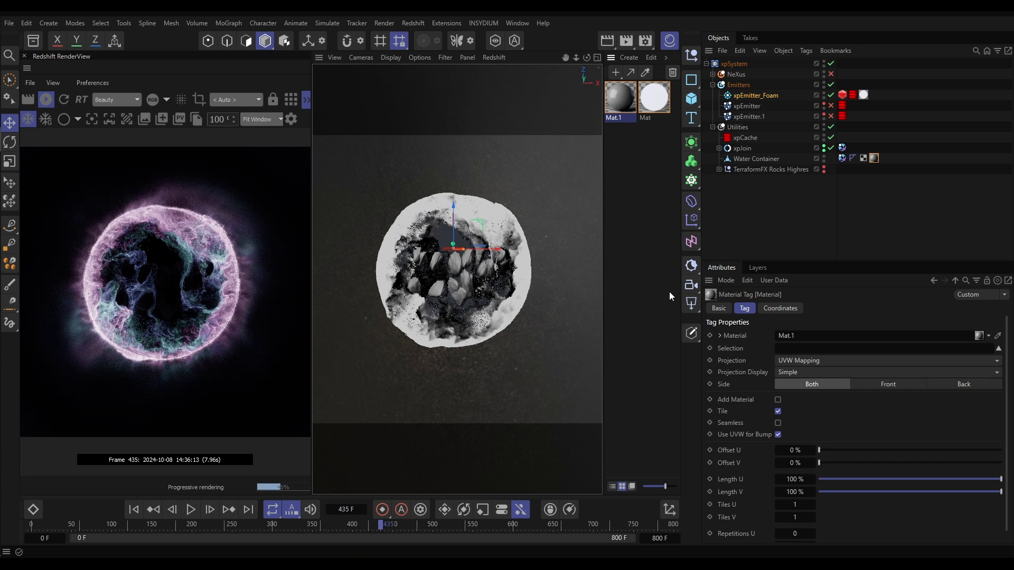
# Open Mat.1's node graph and set the RS Standard node's base colour brightness (V) to 5%
pyautogui.doubleClick(619, 103)
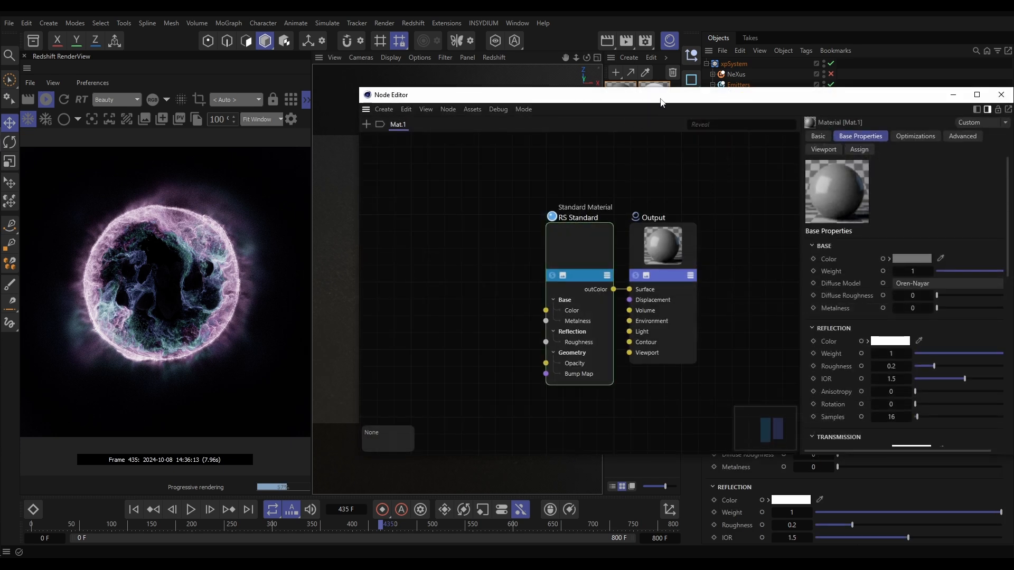
pyautogui.moveTo(648, 95); pyautogui.dragTo(536, 50)
pyautogui.click(471, 202)
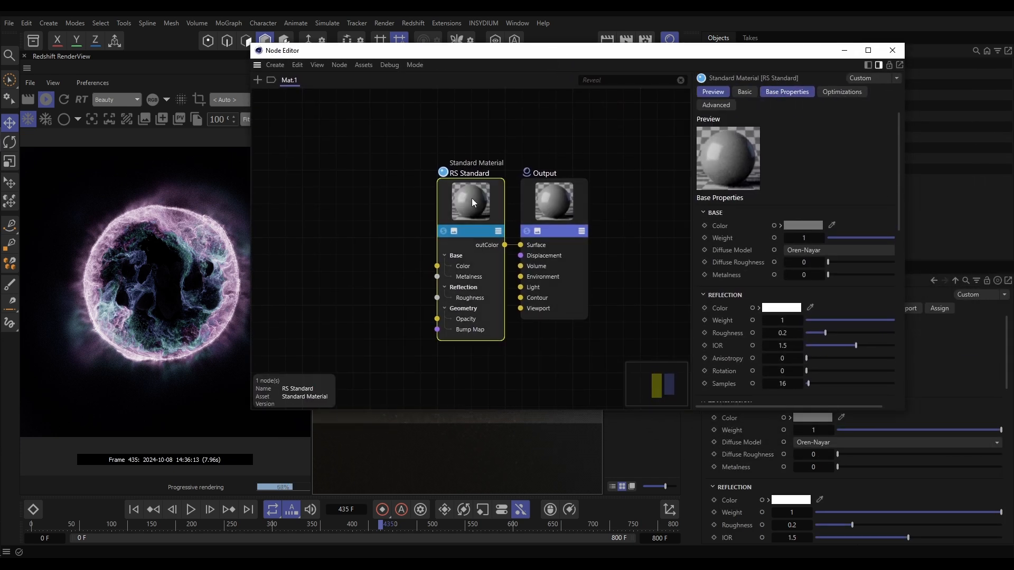
pyautogui.click(781, 225)
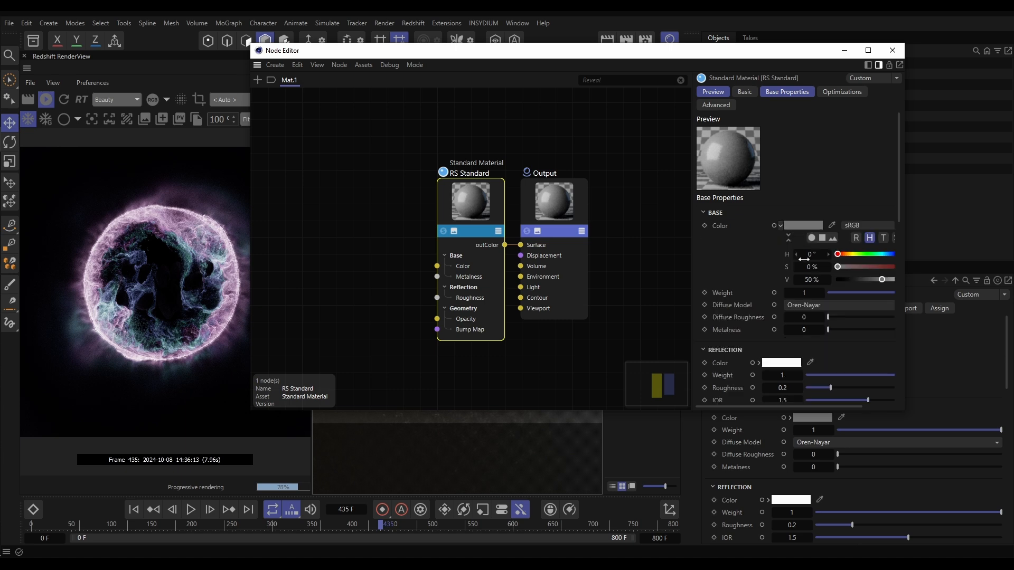
pyautogui.click(842, 279)
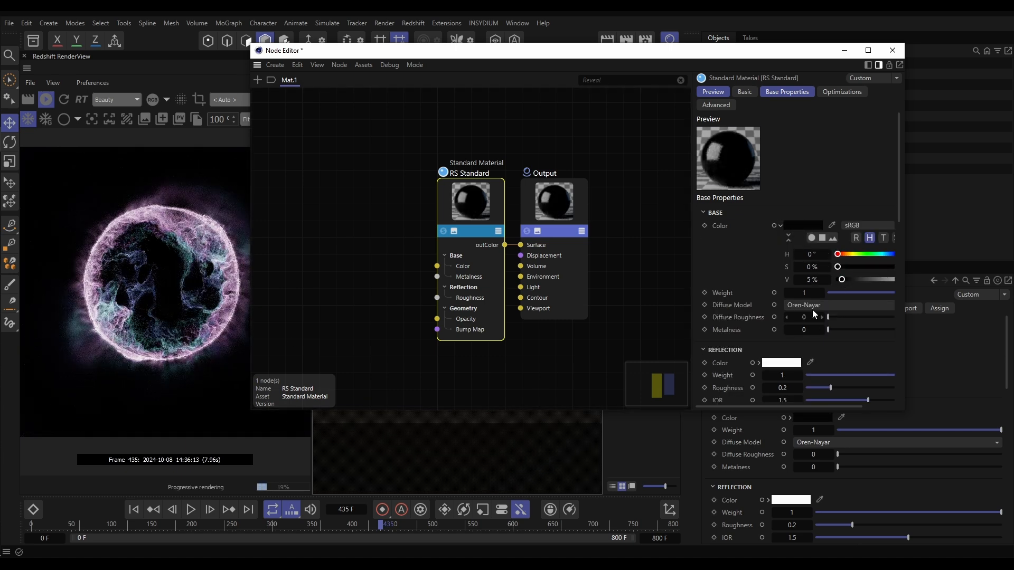
pyautogui.moveTo(901, 204); pyautogui.dragTo(885, 272)
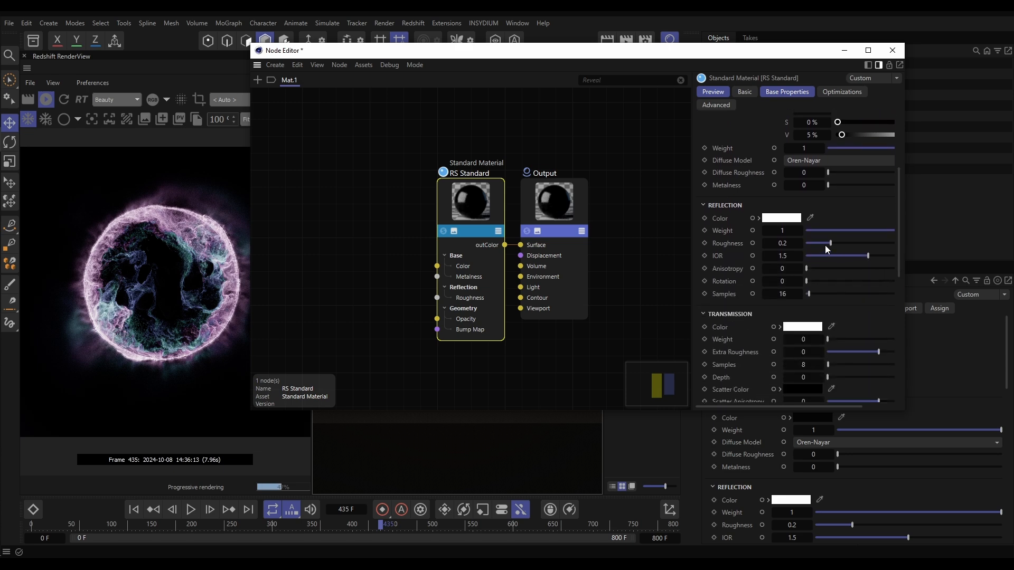
# Set the reflection roughness of Mat.1's RS Standard node to about 0.086 and its IOR to 3, and close the node graph
pyautogui.moveTo(700, 56); pyautogui.dragTo(765, 50)
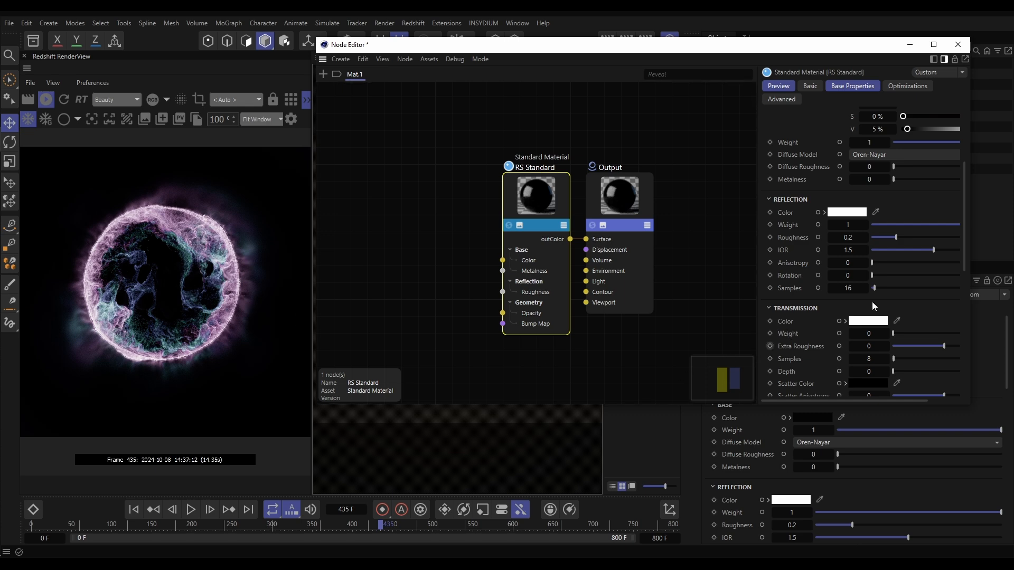
pyautogui.moveTo(896, 237); pyautogui.dragTo(882, 239)
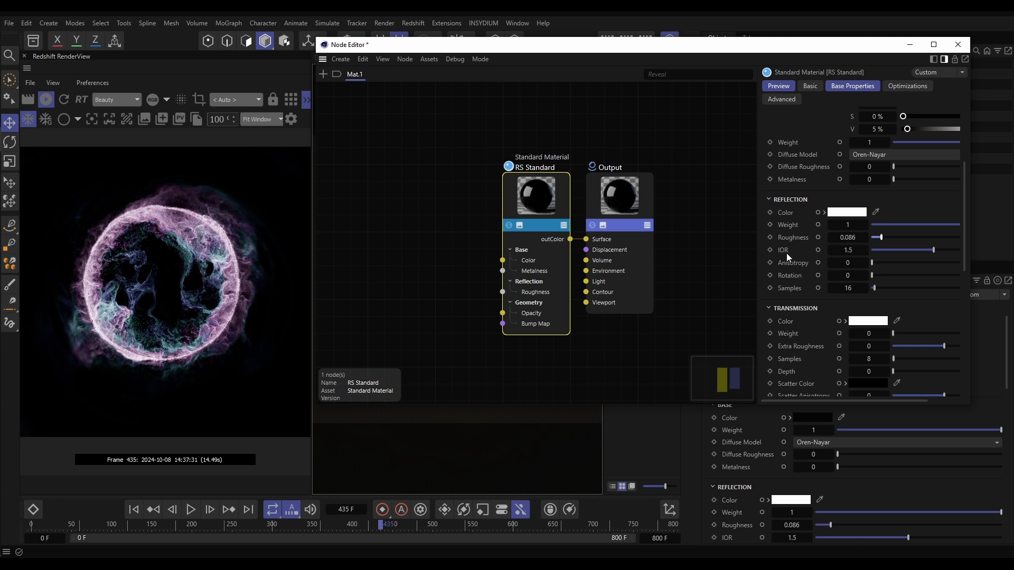
pyautogui.click(847, 249)
pyautogui.write('2.5')
pyautogui.press('Return')
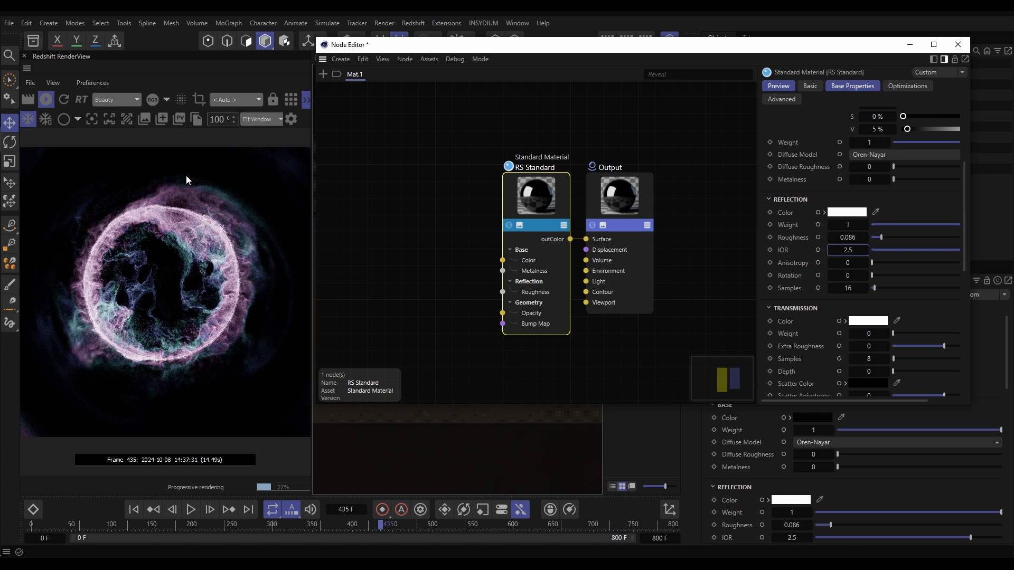
pyautogui.doubleClick(845, 252)
pyautogui.write('3')
pyautogui.press('Return')
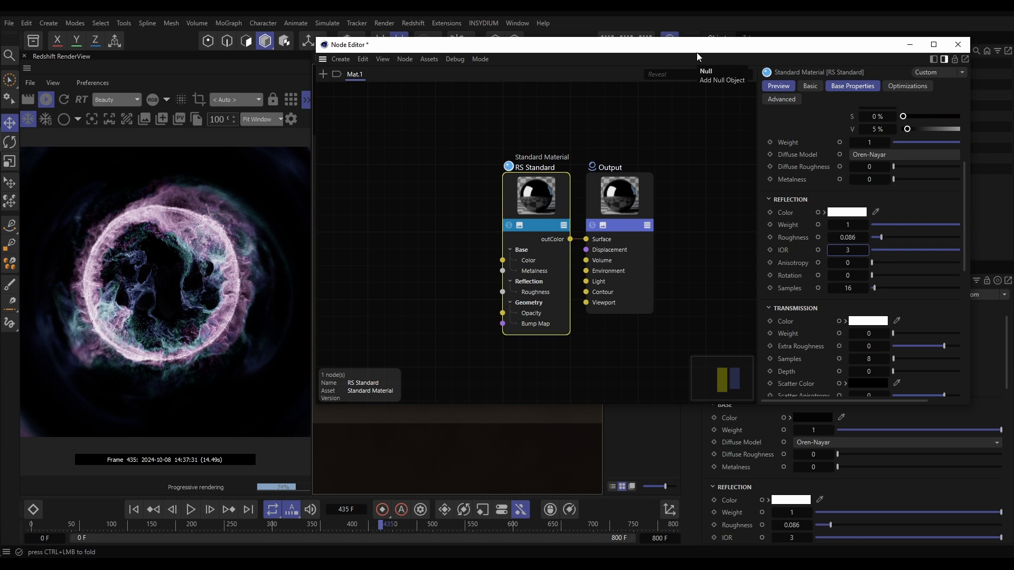
pyautogui.click(958, 44)
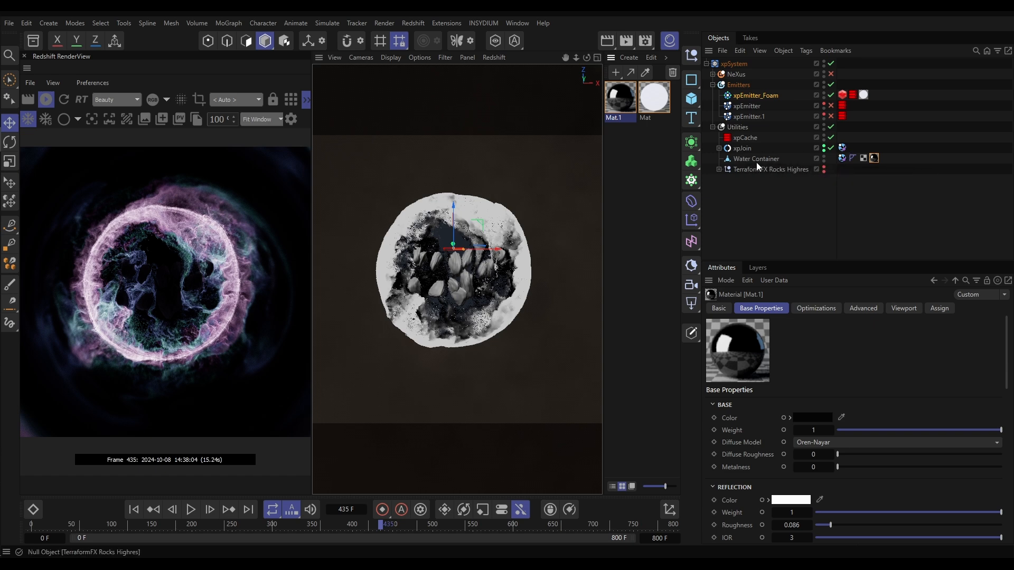
# Hide the xpJoin object in both the viewport and renders
pyautogui.click(719, 148)
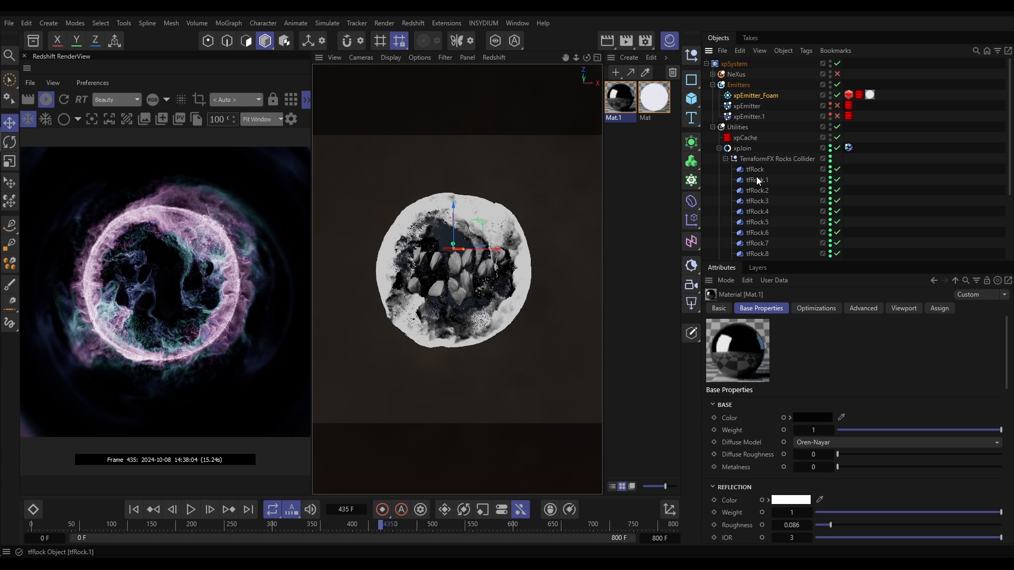
pyautogui.click(719, 147)
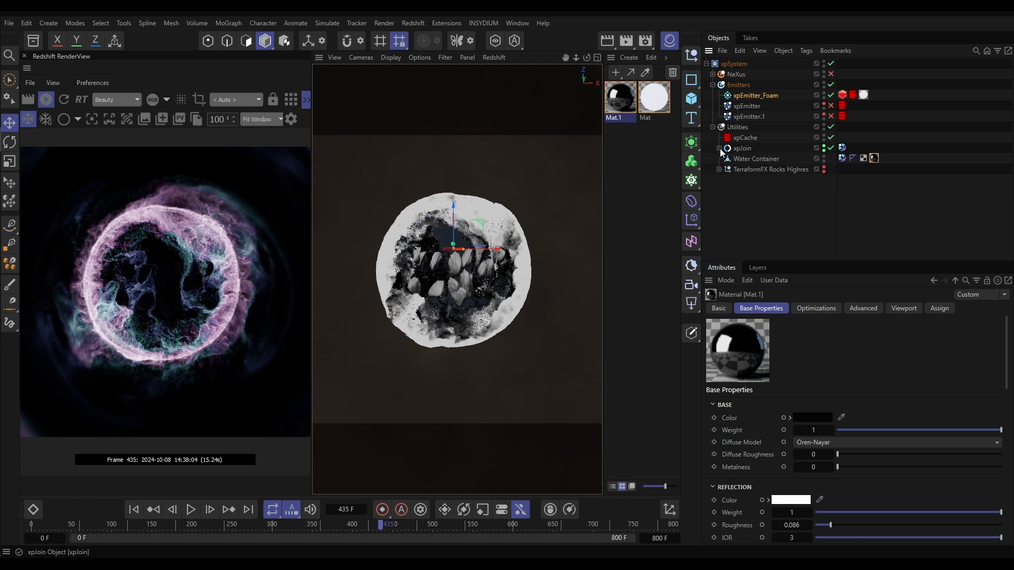
pyautogui.click(823, 147)
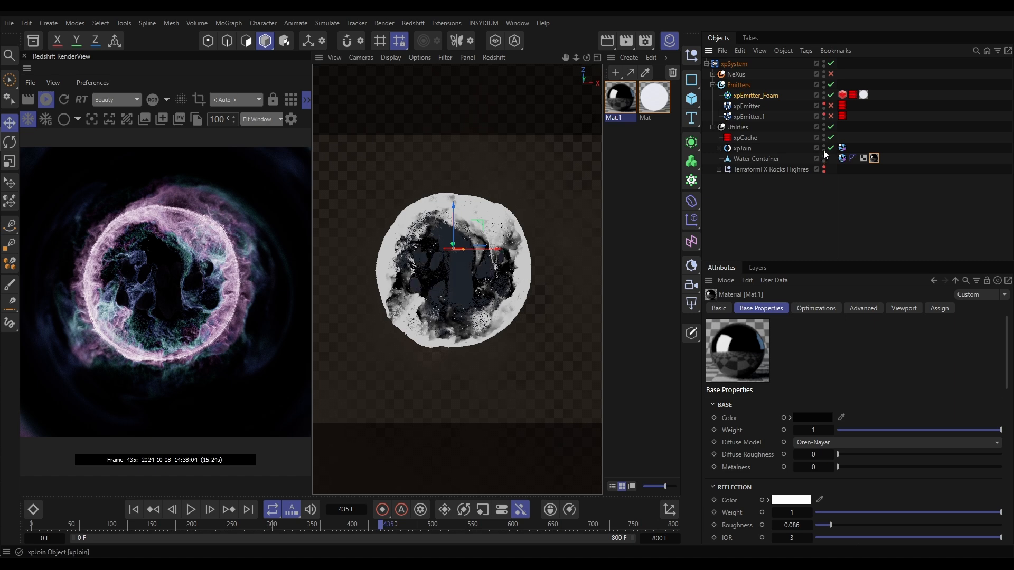
pyautogui.click(824, 148)
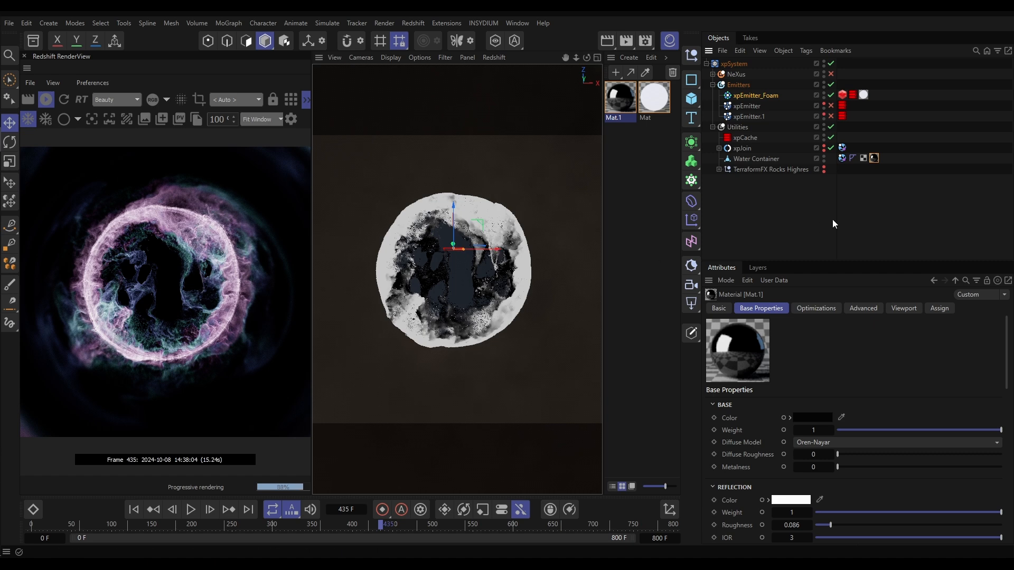
# Make TerraformFX Rocks Highres visible in the viewport and renders, and assign a new Redshift standard material to it
pyautogui.click(718, 169)
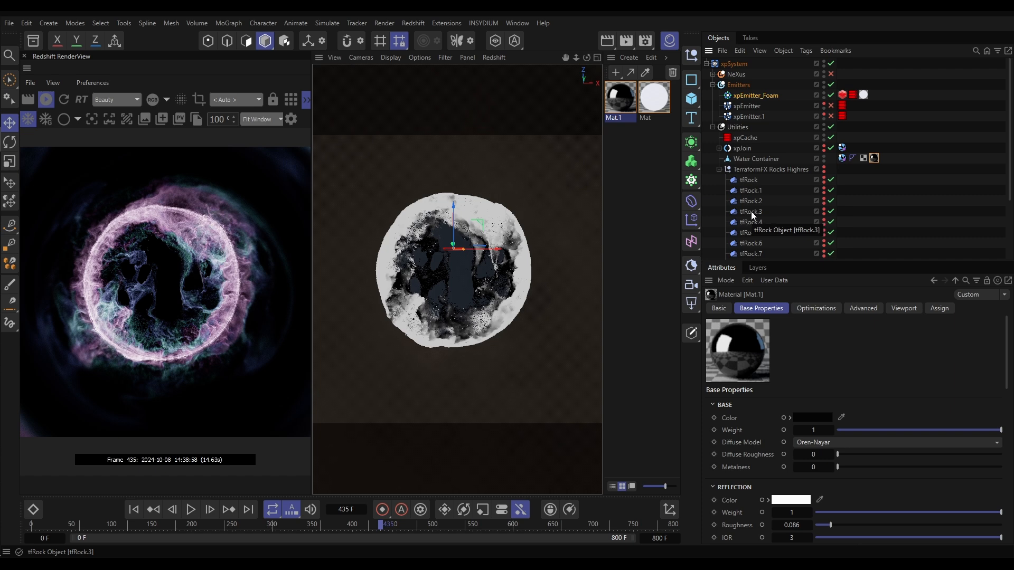
pyautogui.click(824, 169)
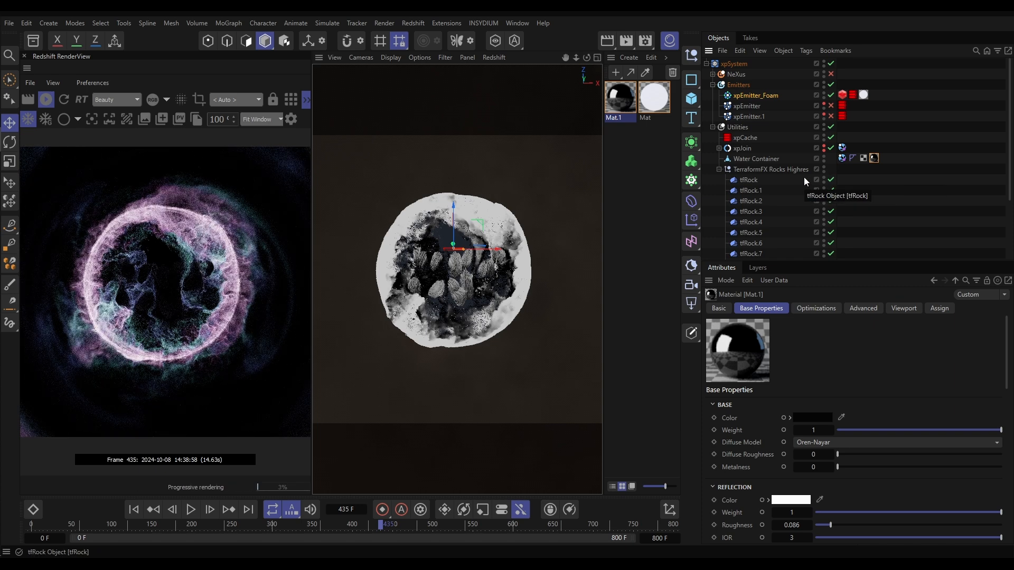
pyautogui.doubleClick(634, 150)
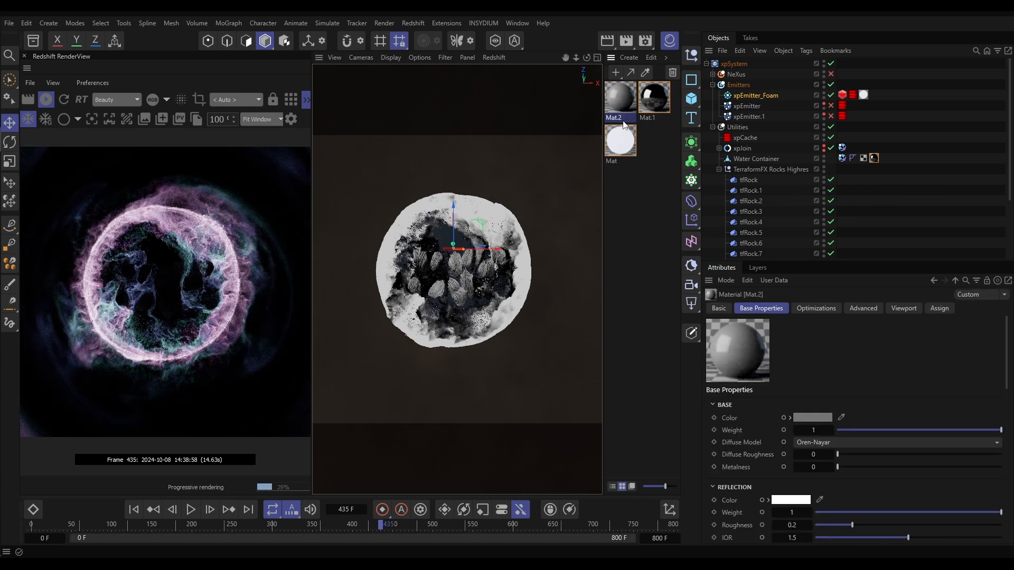
pyautogui.moveTo(778, 176); pyautogui.dragTo(780, 168)
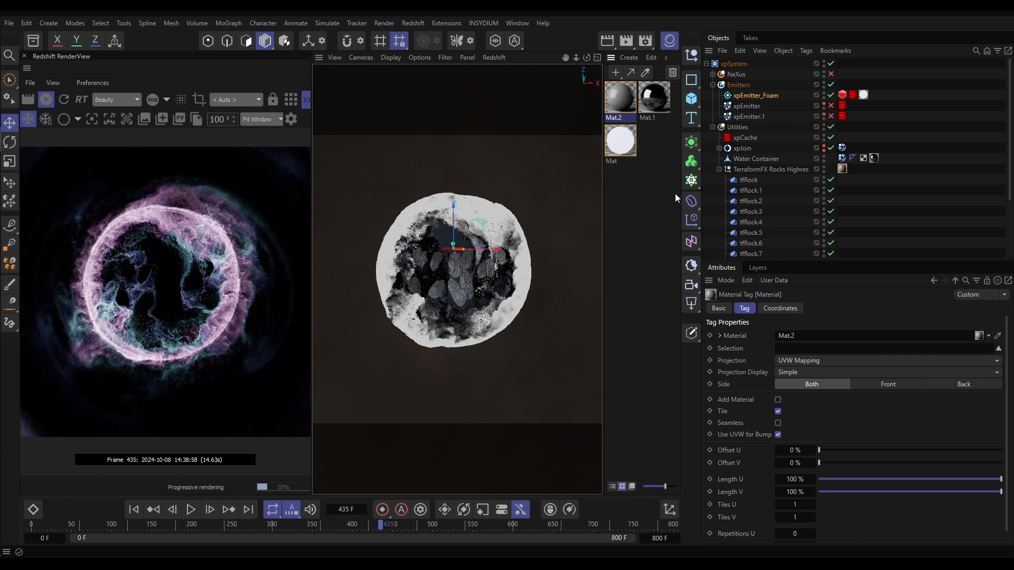
# Open Mat.2's node graph and set the RS Standard node's reflection roughness to about 0.647
pyautogui.doubleClick(620, 98)
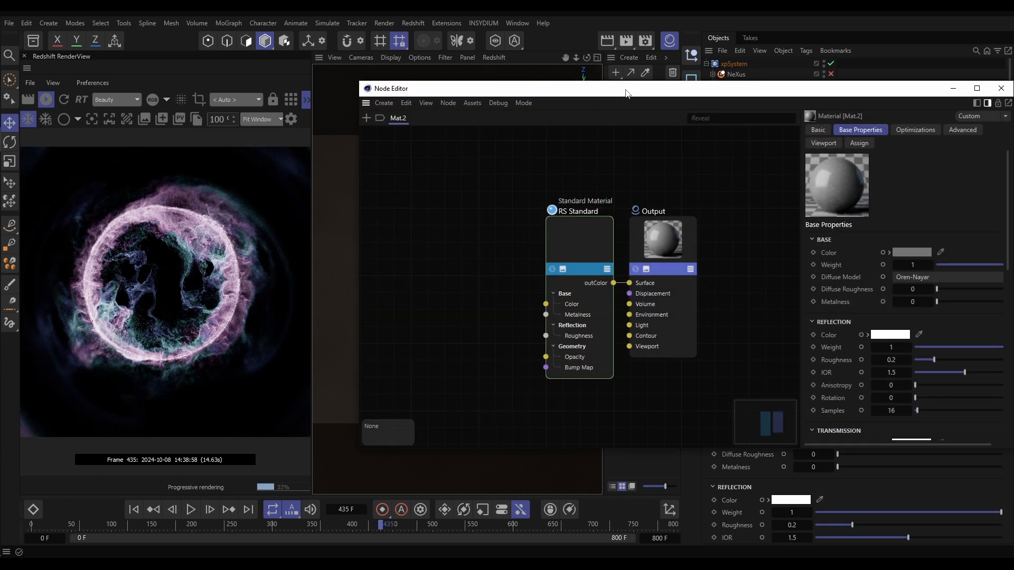
pyautogui.moveTo(626, 93); pyautogui.dragTo(567, 68)
pyautogui.click(515, 200)
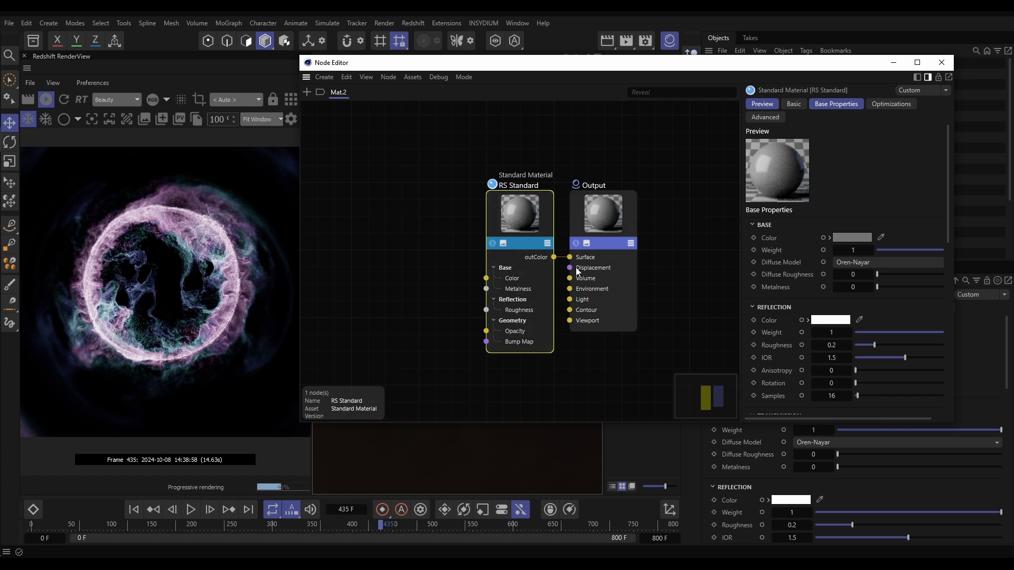
pyautogui.moveTo(877, 350); pyautogui.dragTo(921, 347)
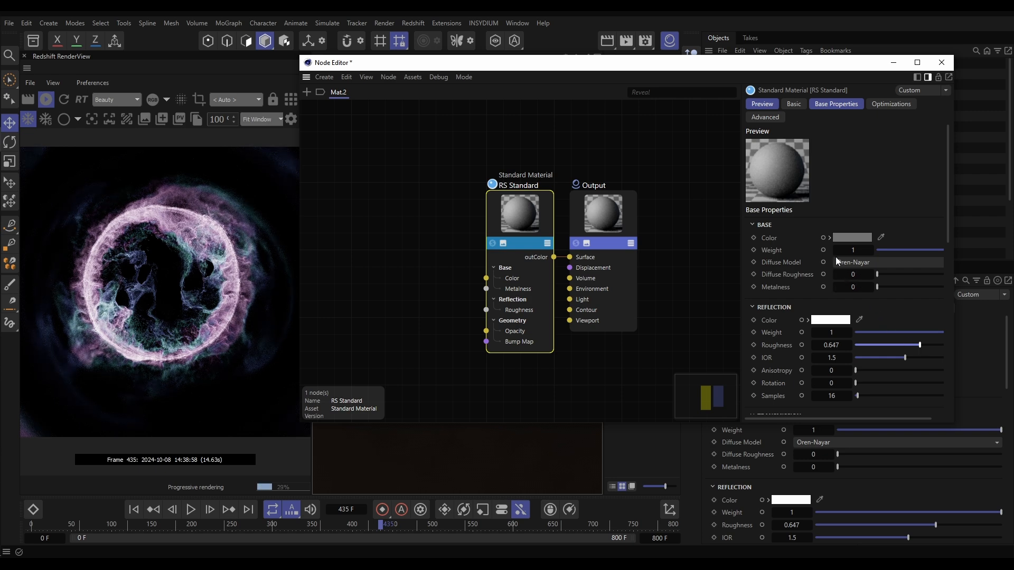
# Set the base colour of Mat.2's RS Standard node to dark red (RGB 142, 50, 50) and close the node graph
pyautogui.click(850, 238)
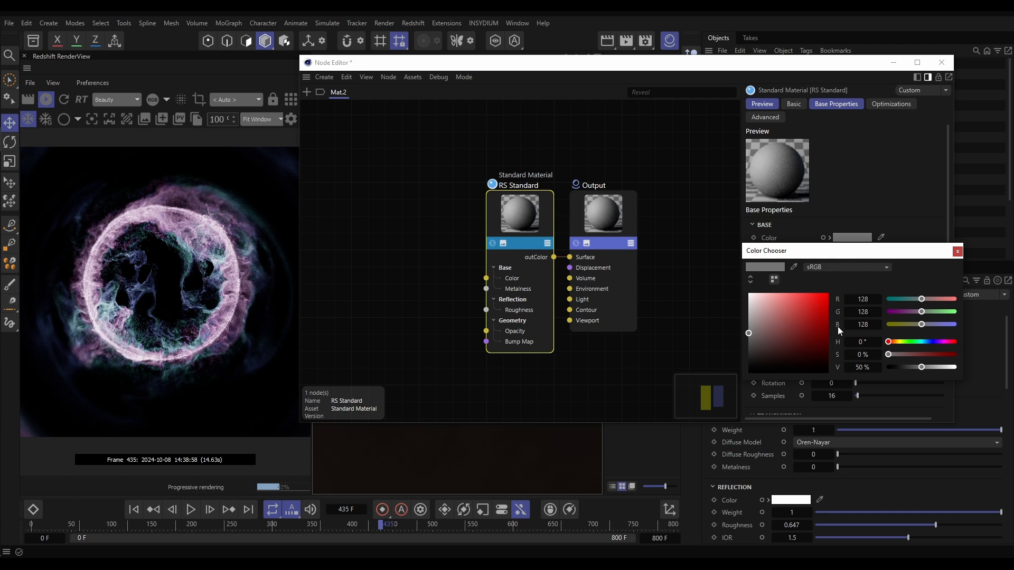
pyautogui.click(804, 333)
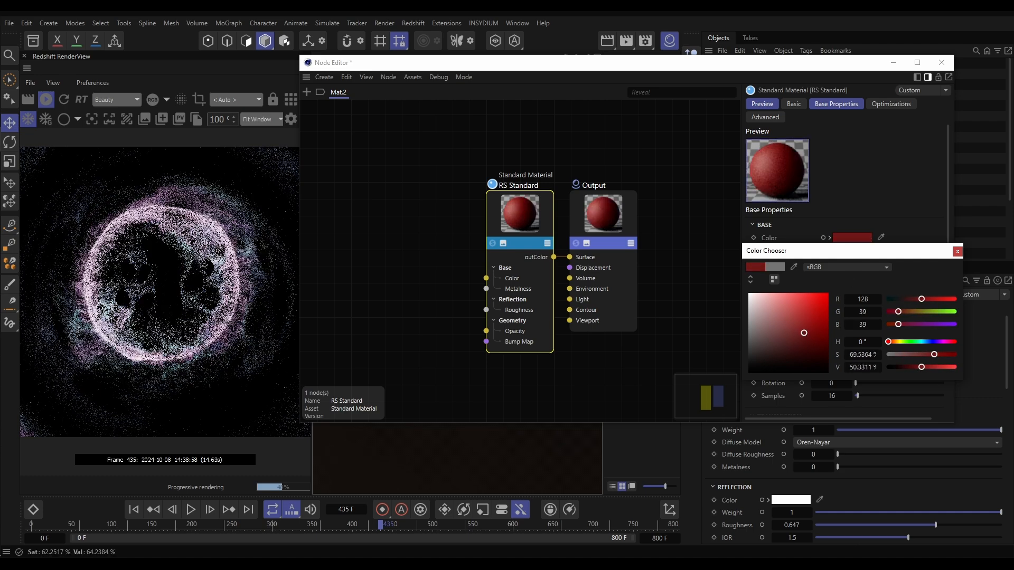
pyautogui.moveTo(804, 334)
pyautogui.mouseDown()
pyautogui.moveTo(802, 341)
pyautogui.moveTo(817, 329)
pyautogui.moveTo(802, 317)
pyautogui.moveTo(800, 328)
pyautogui.mouseUp()
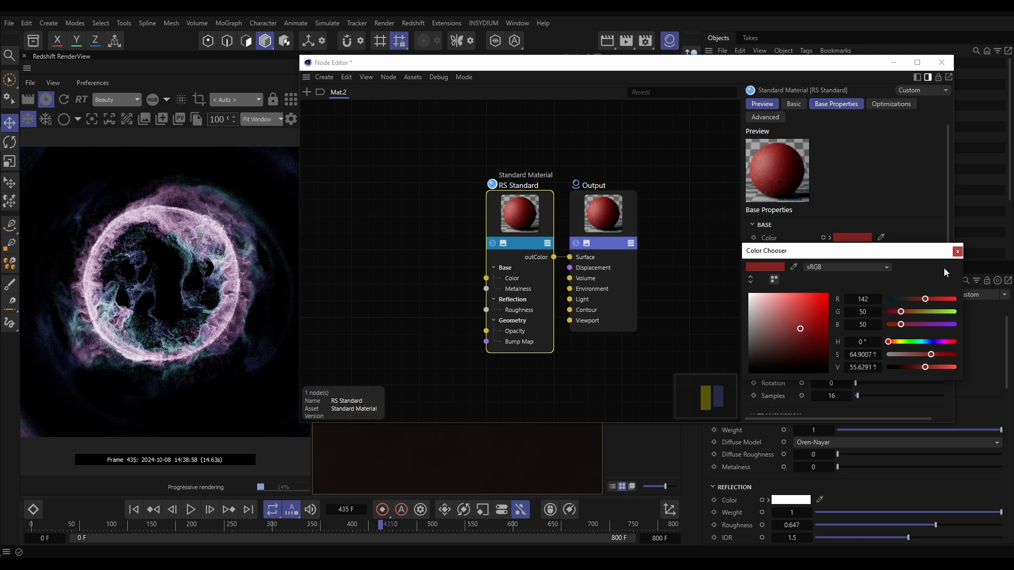
pyautogui.click(957, 251)
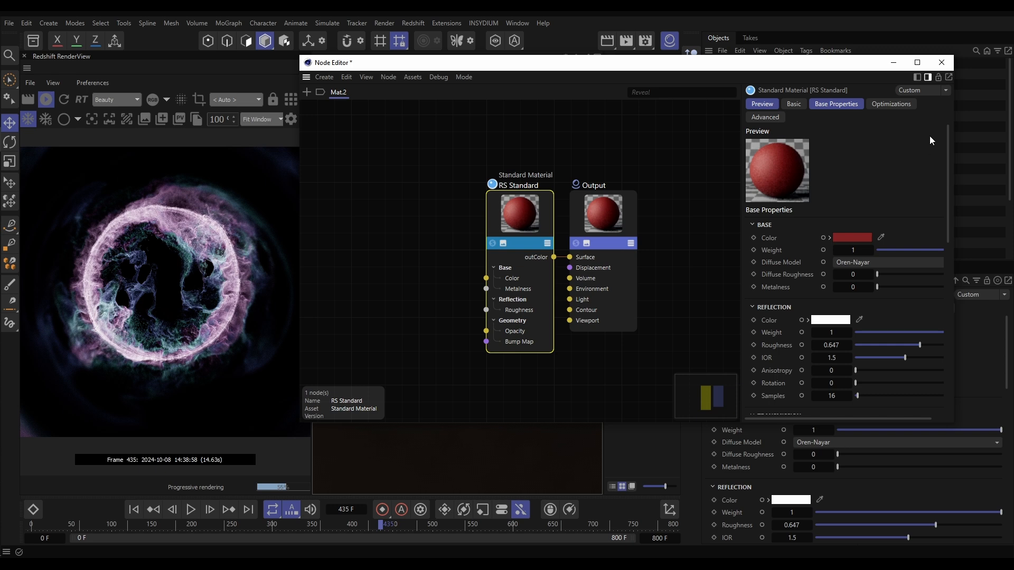
pyautogui.click(941, 62)
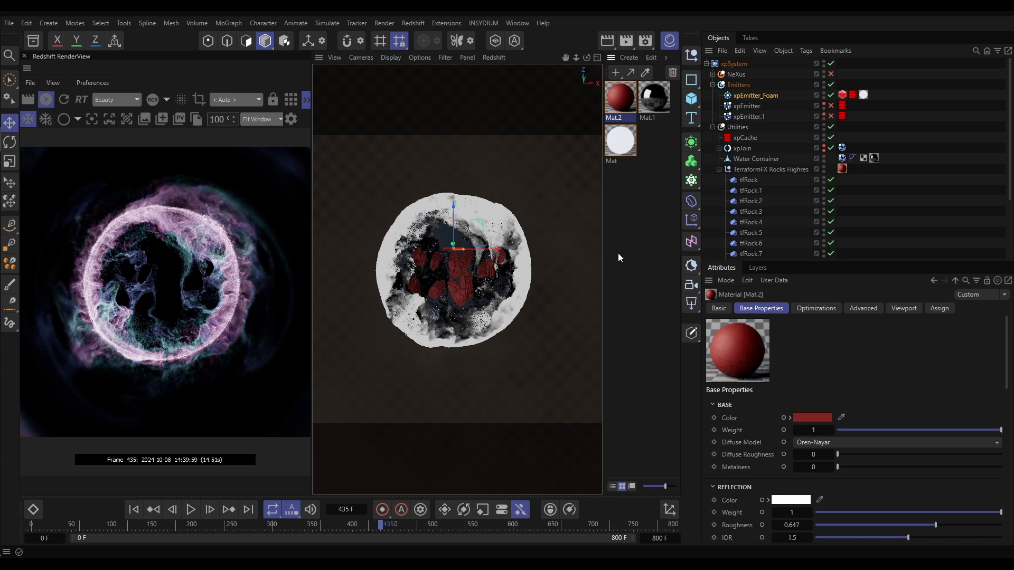
pyautogui.click(719, 170)
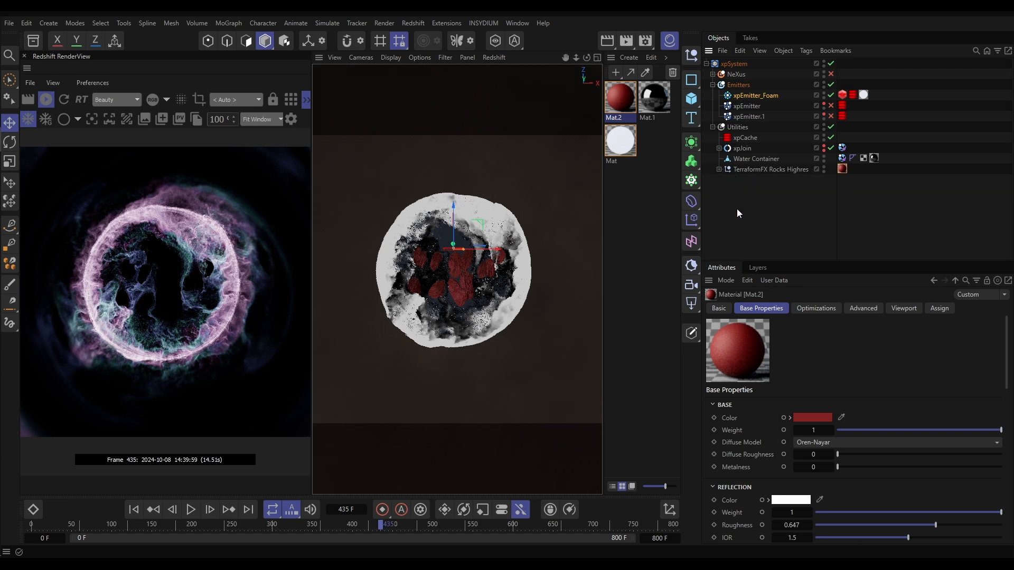
# Stop the live Redshift render and add a Redshift camera to the scene
pyautogui.click(47, 98)
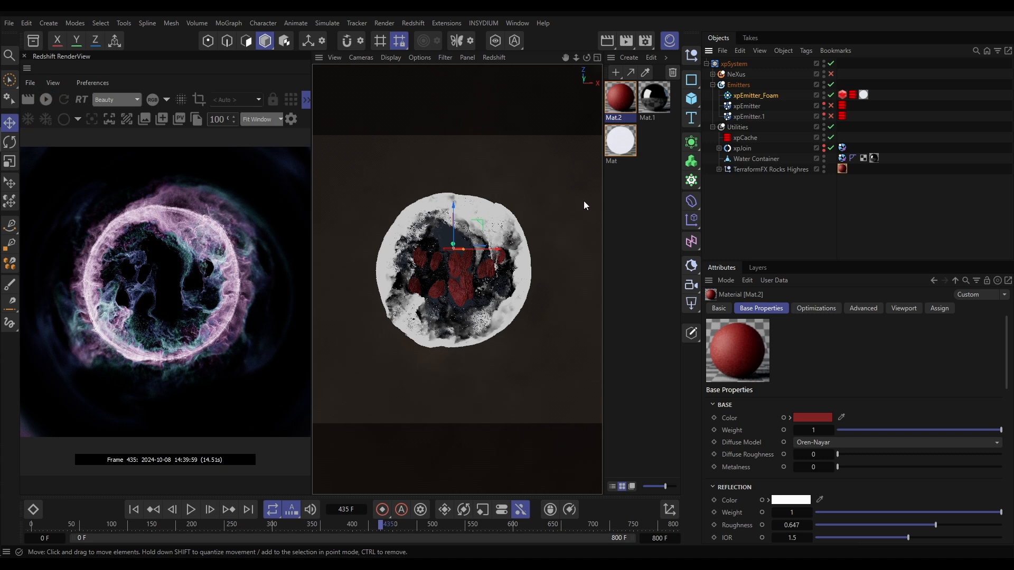
pyautogui.click(691, 285)
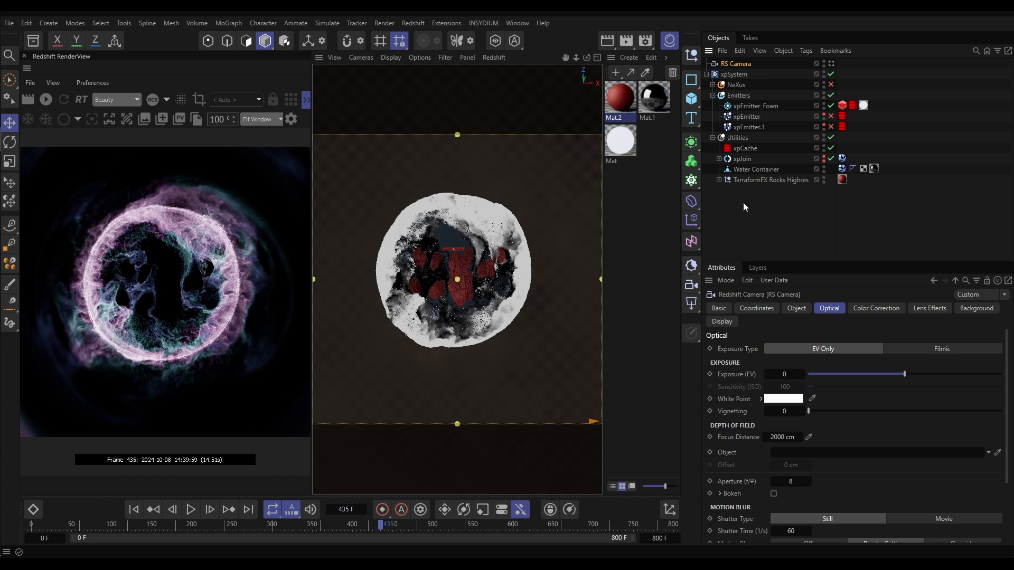
# Make the RS Camera a child of the Water Container object
pyautogui.click(745, 169)
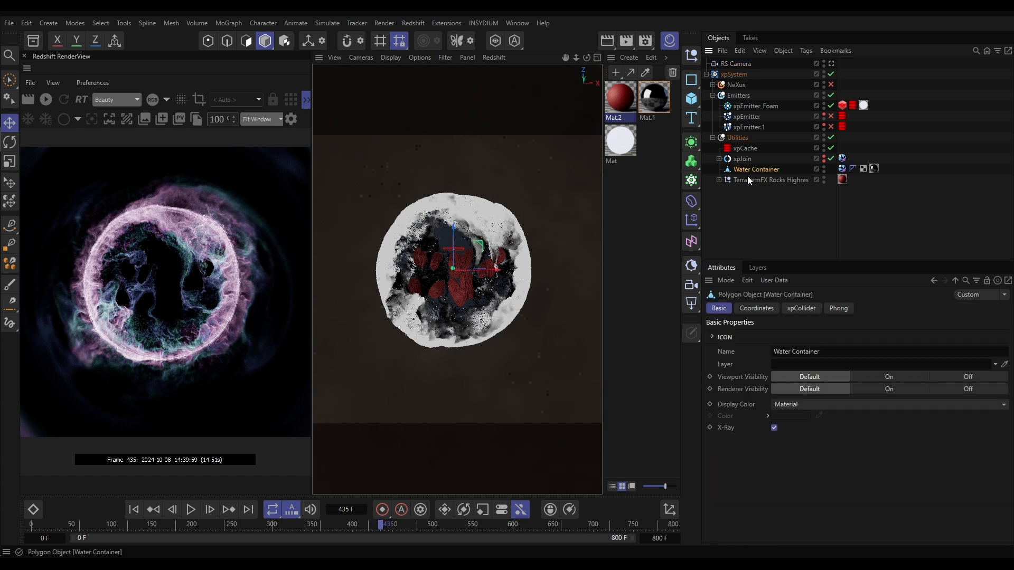
pyautogui.click(755, 308)
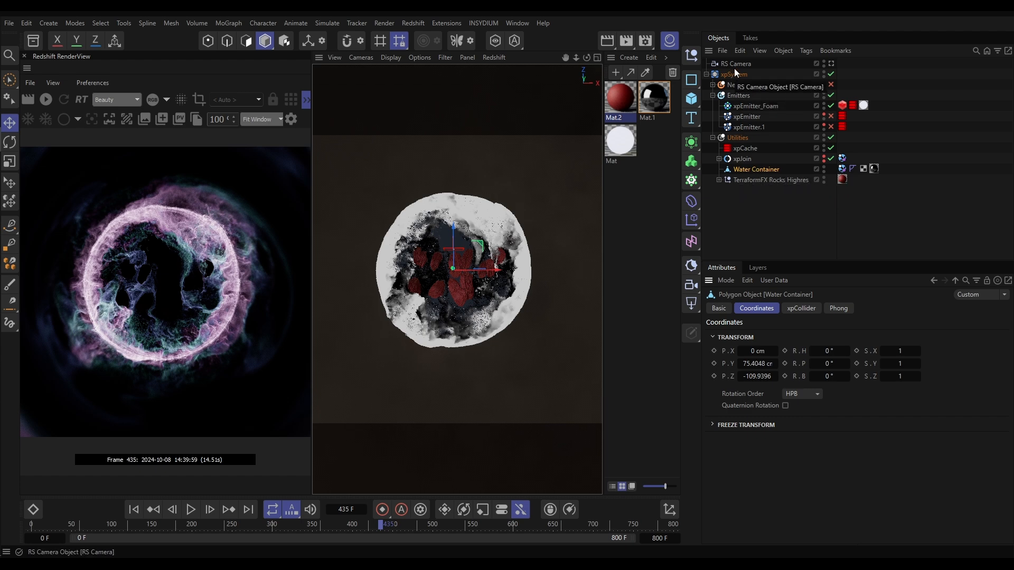
pyautogui.moveTo(734, 63); pyautogui.dragTo(746, 169)
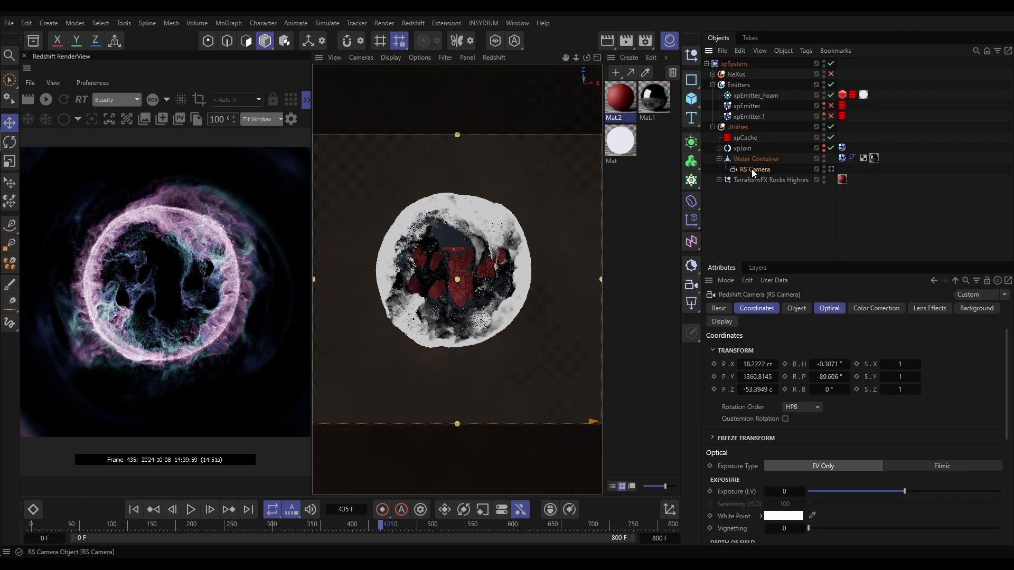
# Reset the RS Camera's X and Z position and heading to 0, and set its pitch to -90°
pyautogui.click(759, 310)
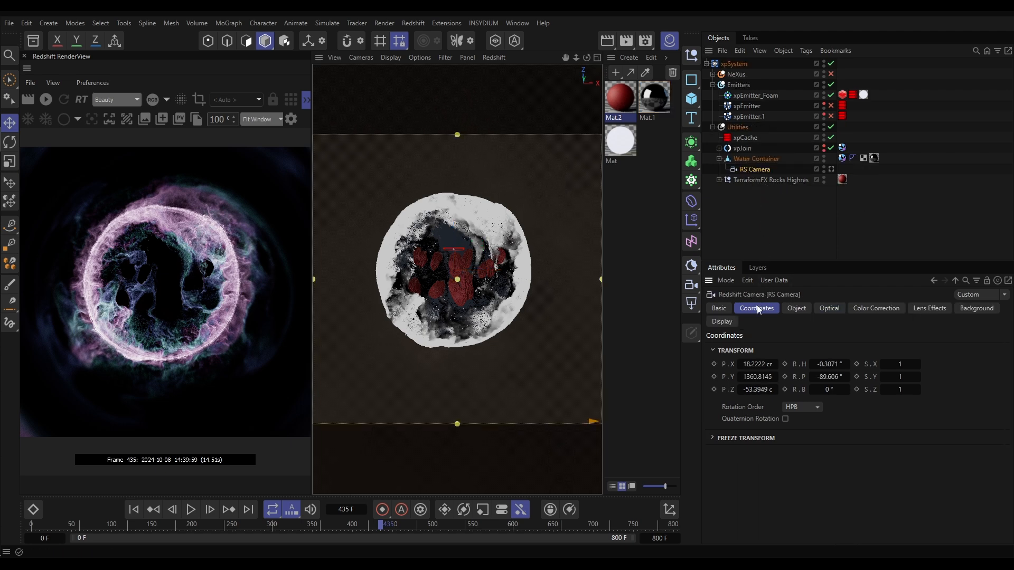
pyautogui.rightClick(774, 365)
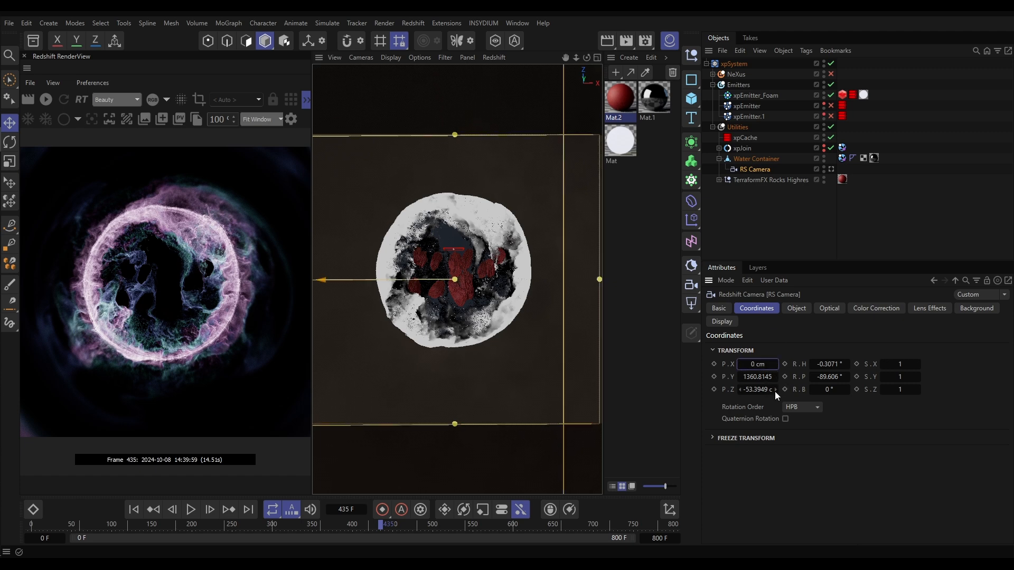
pyautogui.rightClick(774, 391)
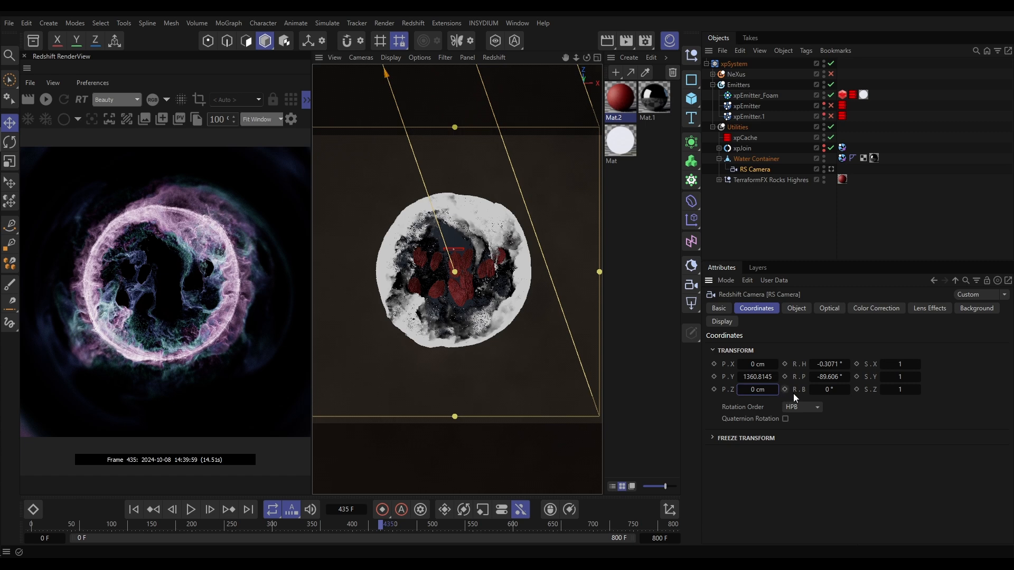
pyautogui.rightClick(848, 365)
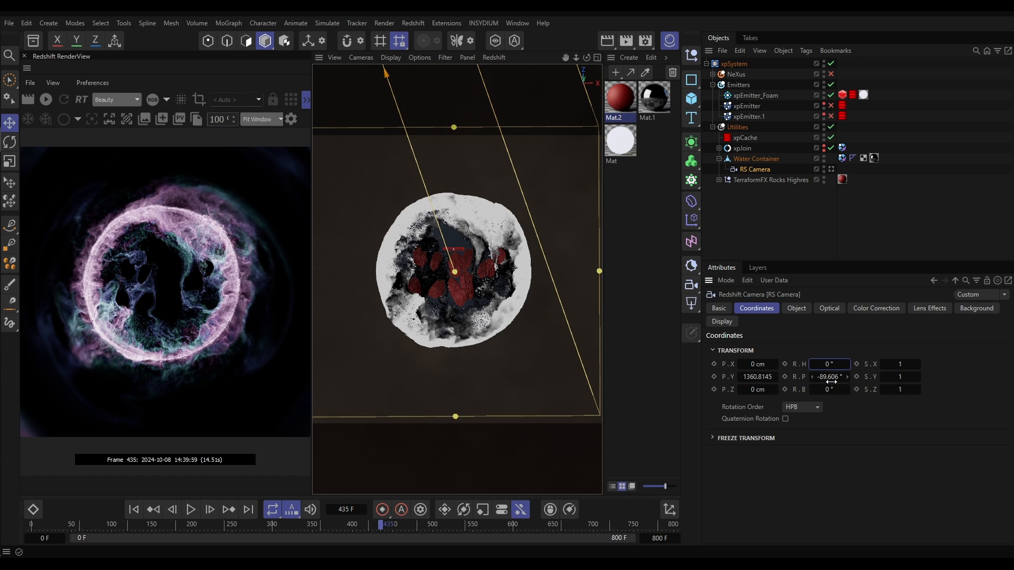
pyautogui.click(833, 378)
pyautogui.write('-90')
pyautogui.press('Return')
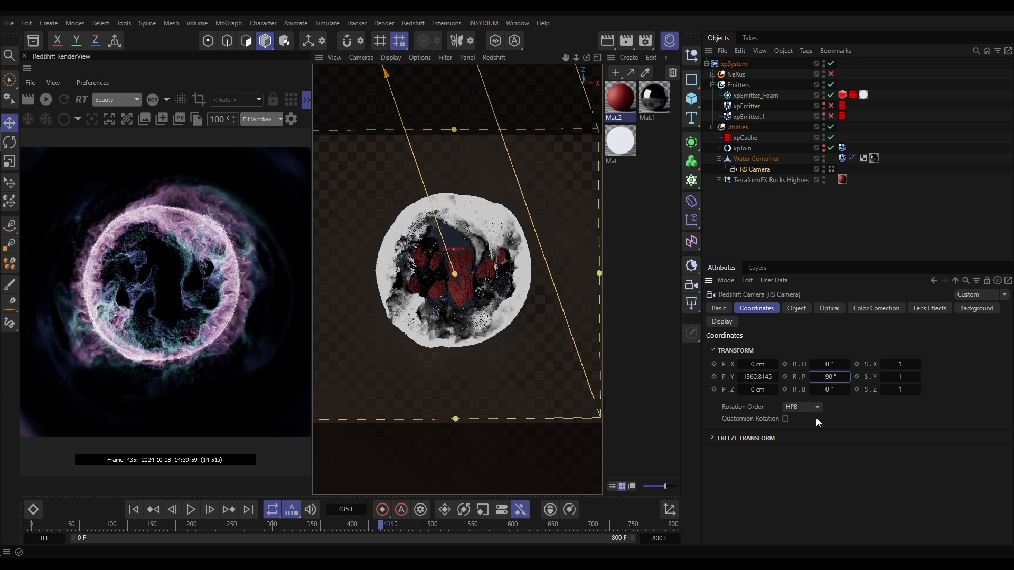
# Look through the RS Camera and raise its Y position to about 1593.81 cm
pyautogui.click(831, 169)
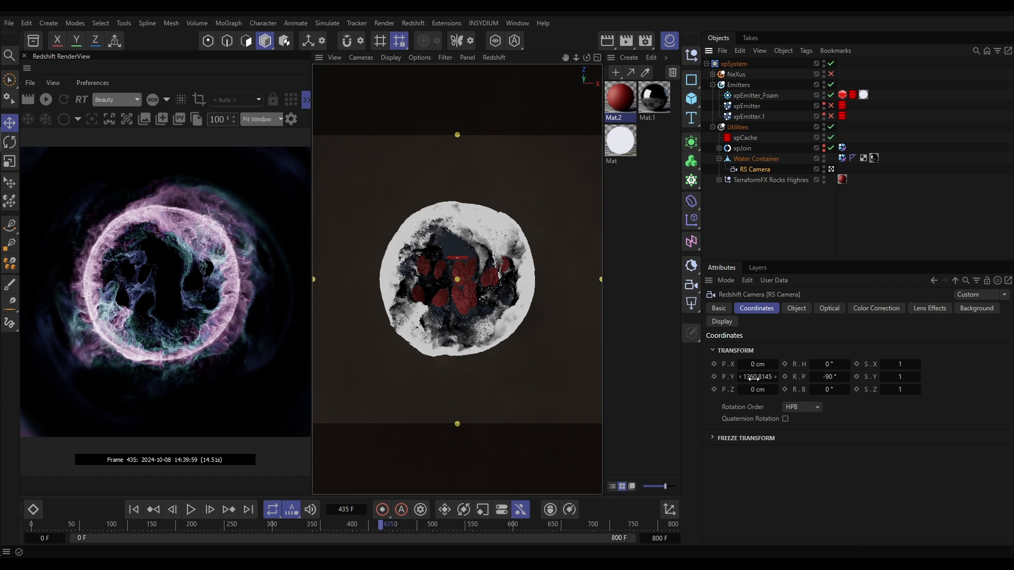
pyautogui.moveTo(752, 378)
pyautogui.mouseDown()
pyautogui.moveTo(736, 378)
pyautogui.moveTo(940, 378)
pyautogui.moveTo(729, 378)
pyautogui.moveTo(871, 378)
pyautogui.moveTo(749, 378)
pyautogui.mouseUp()
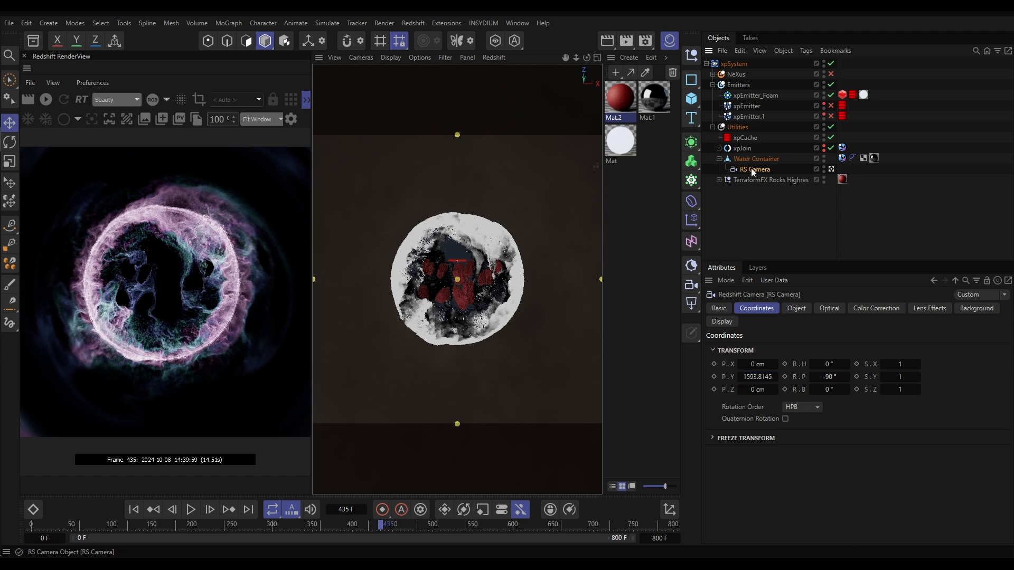
# Set the RS Camera's focal length to 25 mm
pyautogui.click(792, 310)
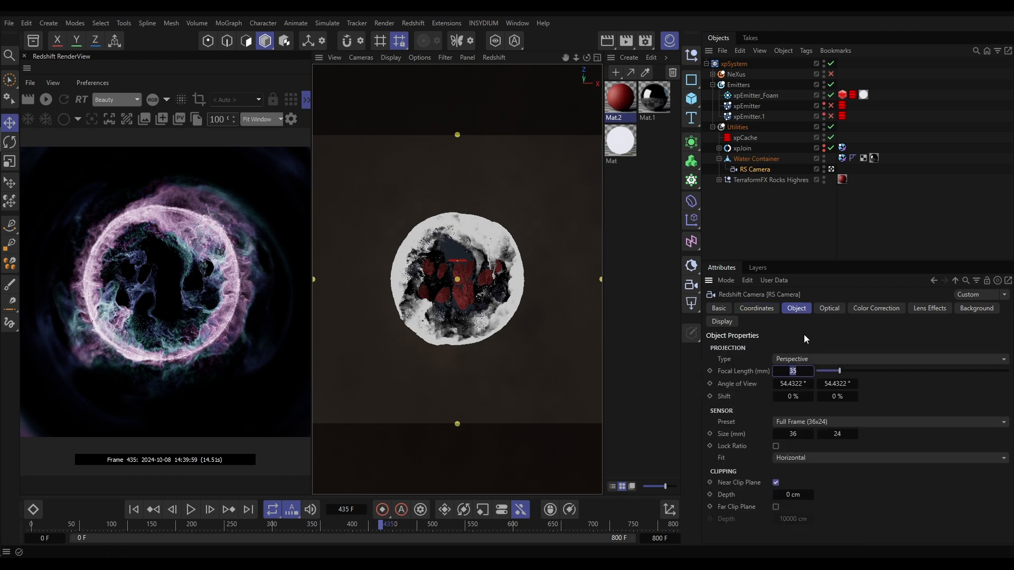
pyautogui.write('25')
pyautogui.press('Return')
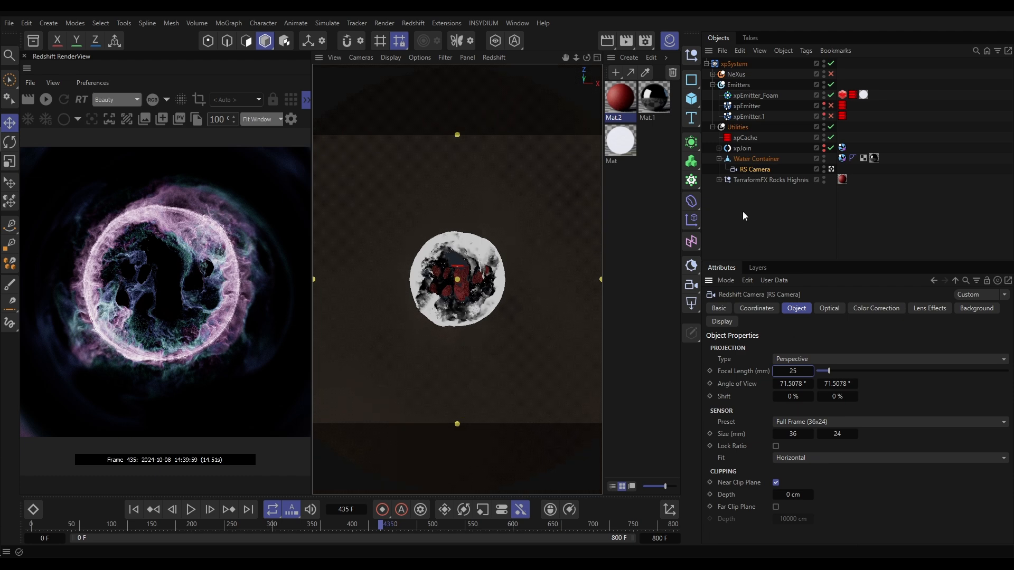
# Lower the RS Camera's Y position to about 1142.81 cm and start the live Redshift render
pyautogui.click(754, 169)
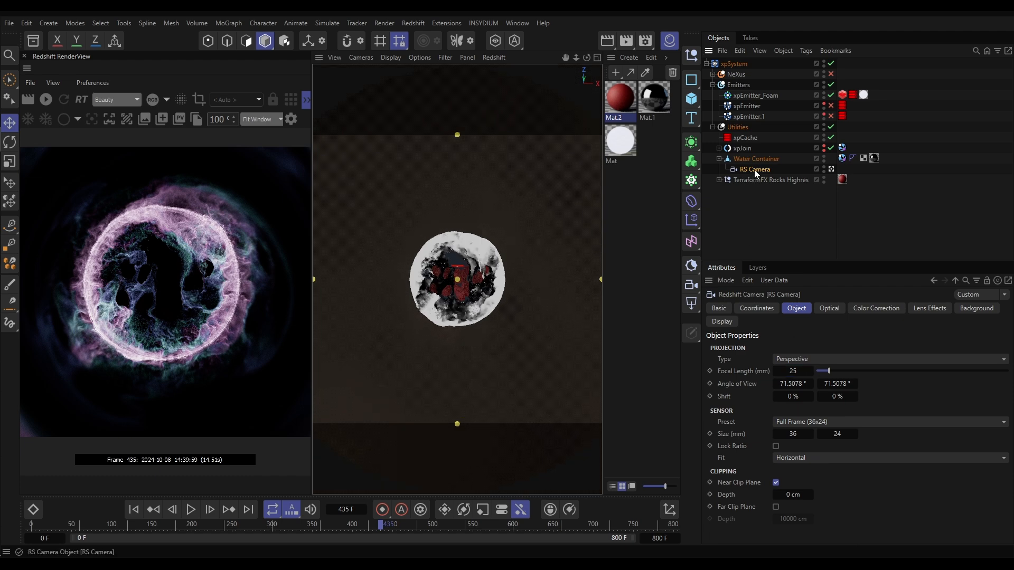
pyautogui.click(764, 309)
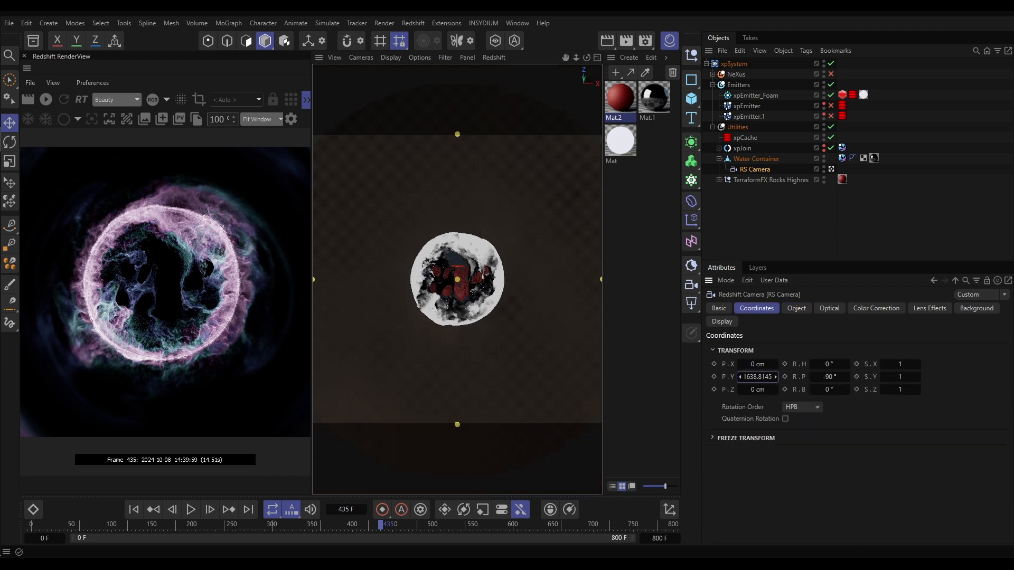
pyautogui.moveTo(758, 377); pyautogui.dragTo(627, 377)
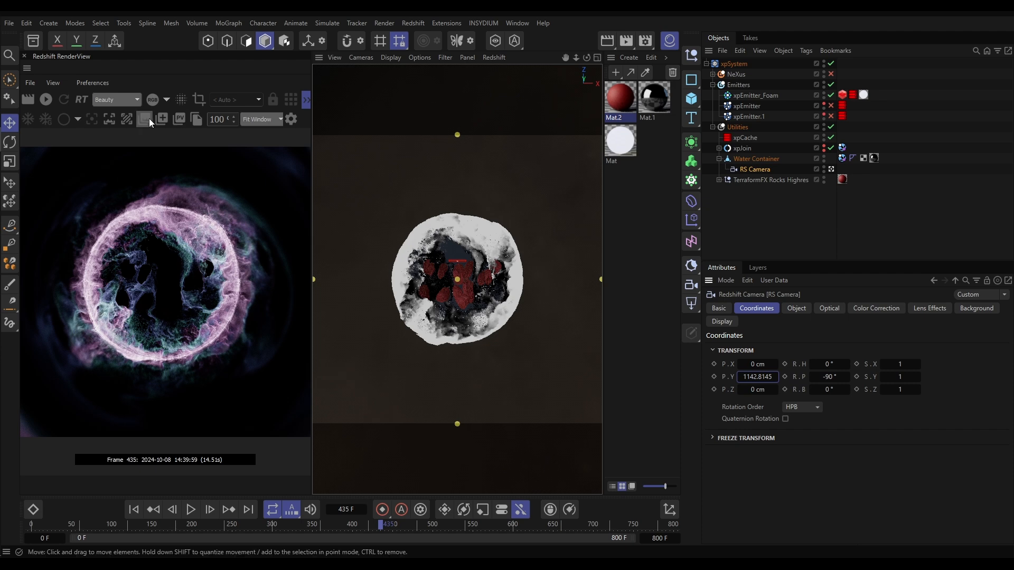
pyautogui.click(43, 101)
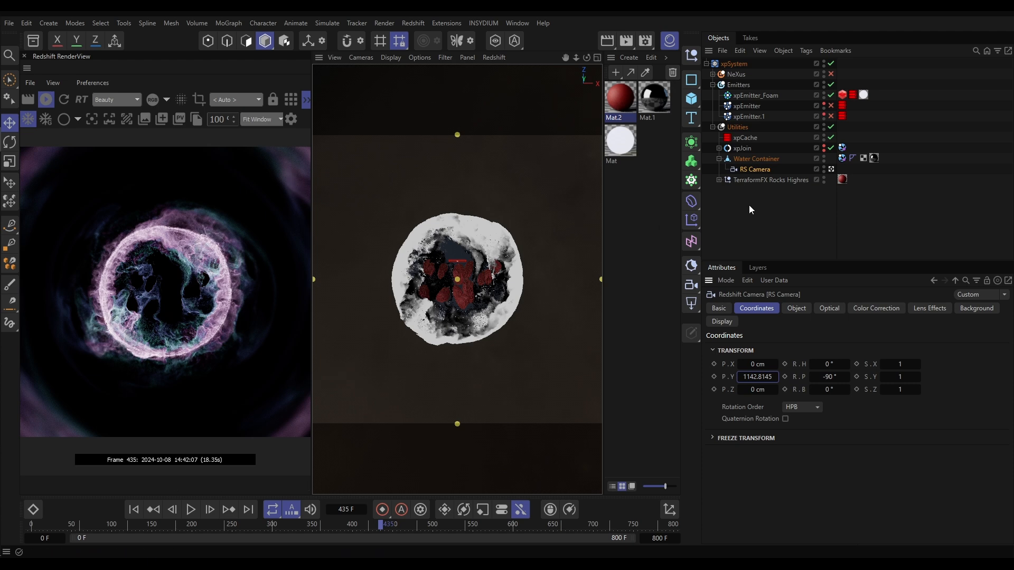
# Set the RS Camera's depth-of-field focus distance by picking a point on the simulation inside the container
pyautogui.click(788, 311)
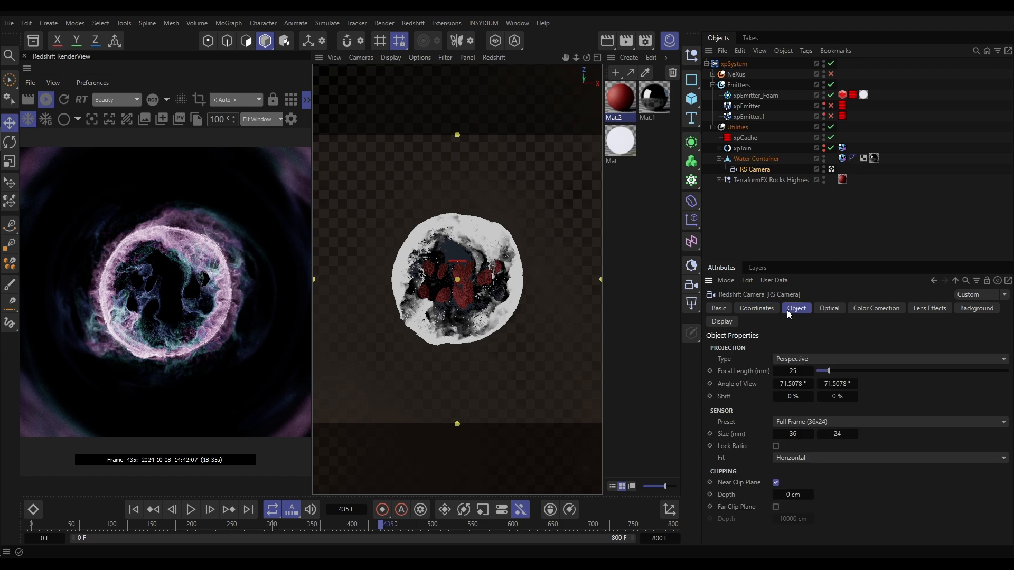
pyautogui.click(831, 310)
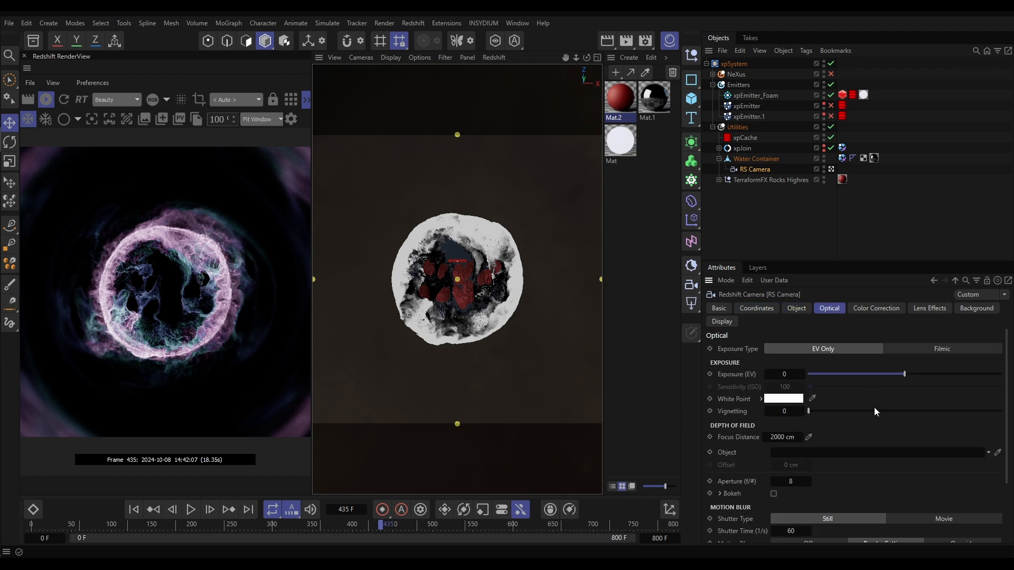
pyautogui.click(808, 437)
pyautogui.click(481, 280)
# Set the RS Camera's aperture to f/1 and enable Bokeh
pyautogui.click(790, 482)
pyautogui.write('1')
pyautogui.press('Return')
pyautogui.click(774, 493)
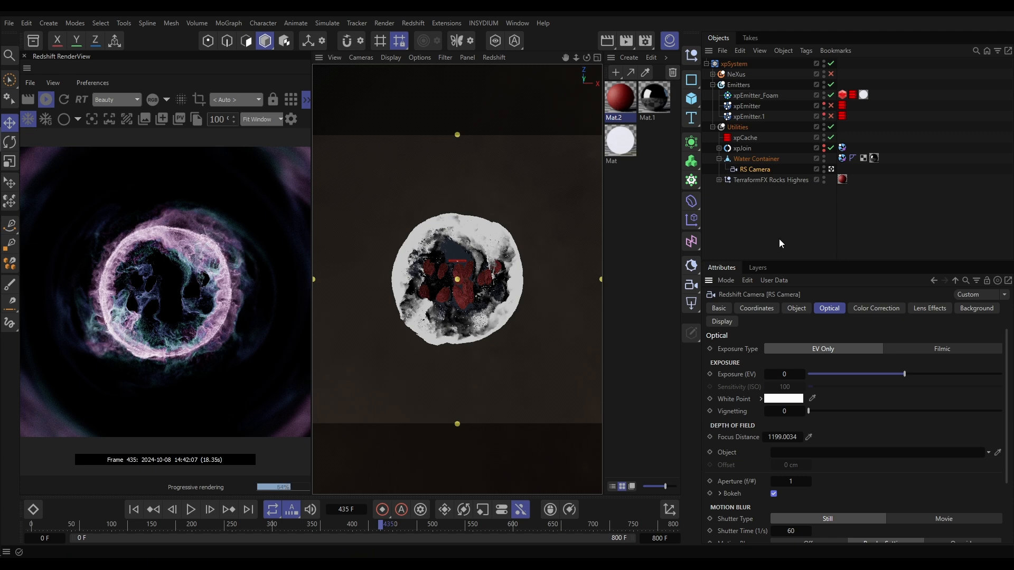
# Preview the depth of field at frames 134 and 197, stopping the live Redshift render on frame 197
pyautogui.click(138, 525)
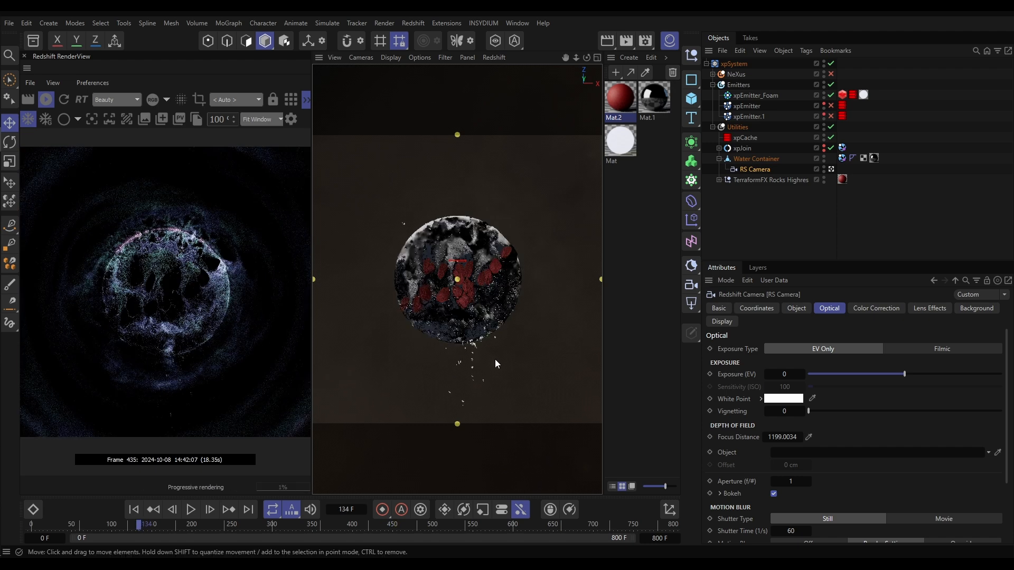
pyautogui.click(189, 525)
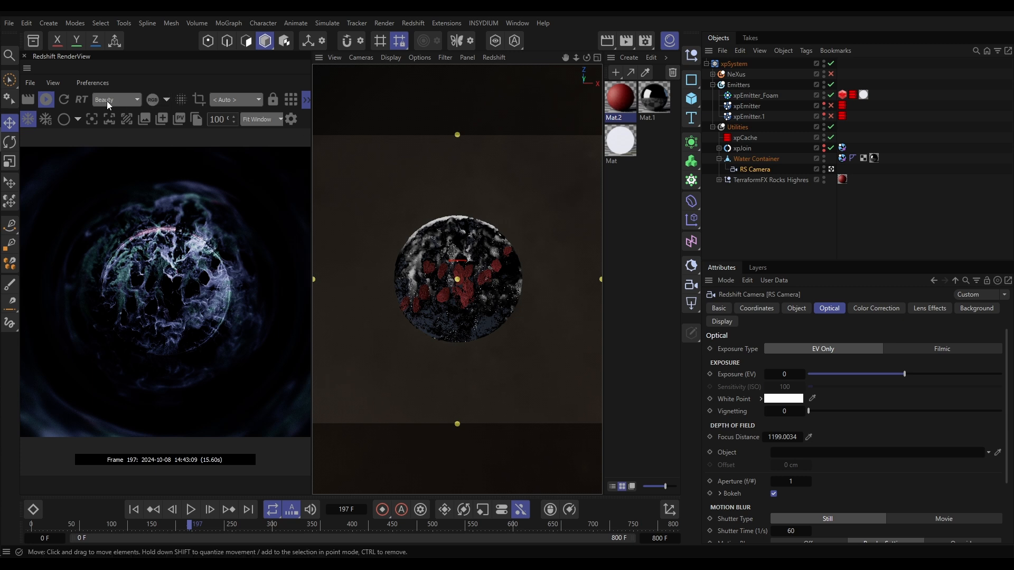
pyautogui.click(47, 100)
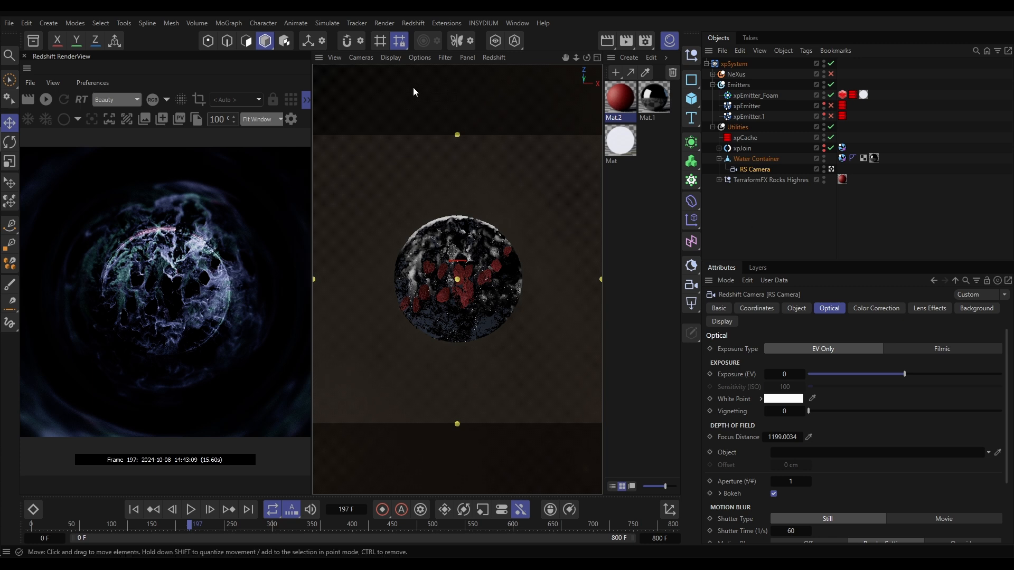
# Set the Redshift unified sampling threshold to 1 in the render settings
pyautogui.click(385, 23)
pyautogui.moveTo(423, 158)
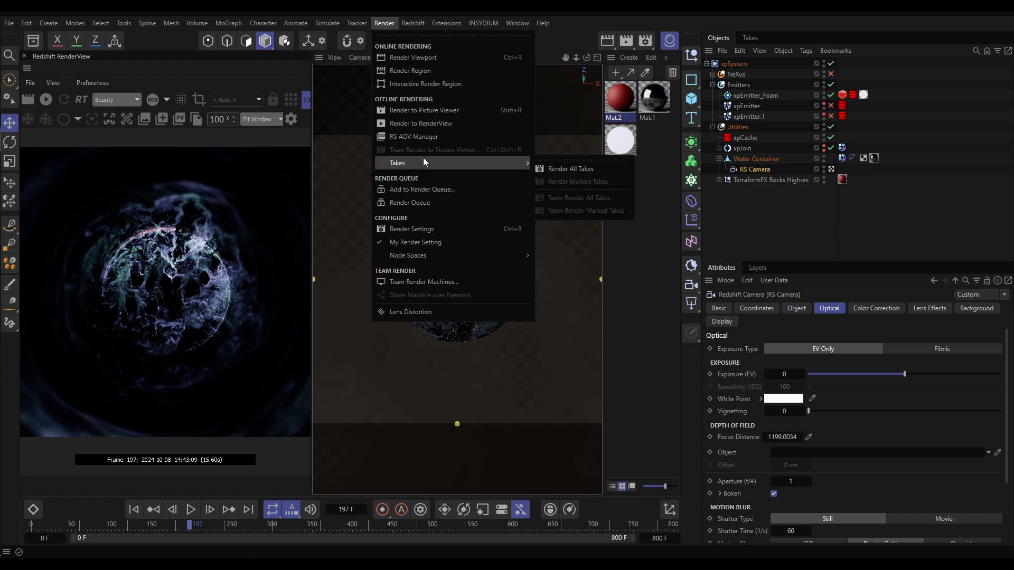
pyautogui.click(416, 228)
pyautogui.moveTo(612, 178); pyautogui.dragTo(488, 144)
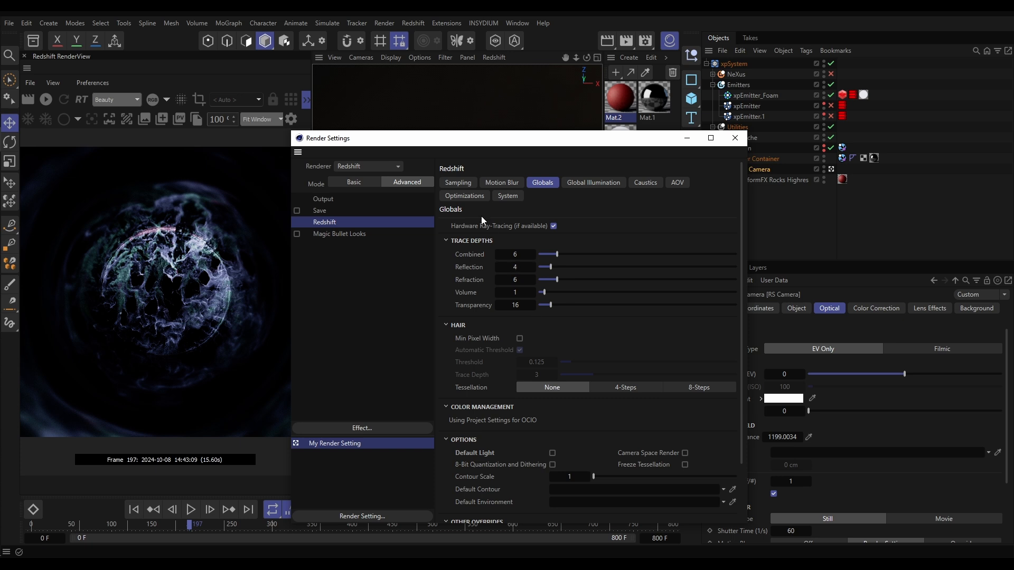
pyautogui.click(458, 182)
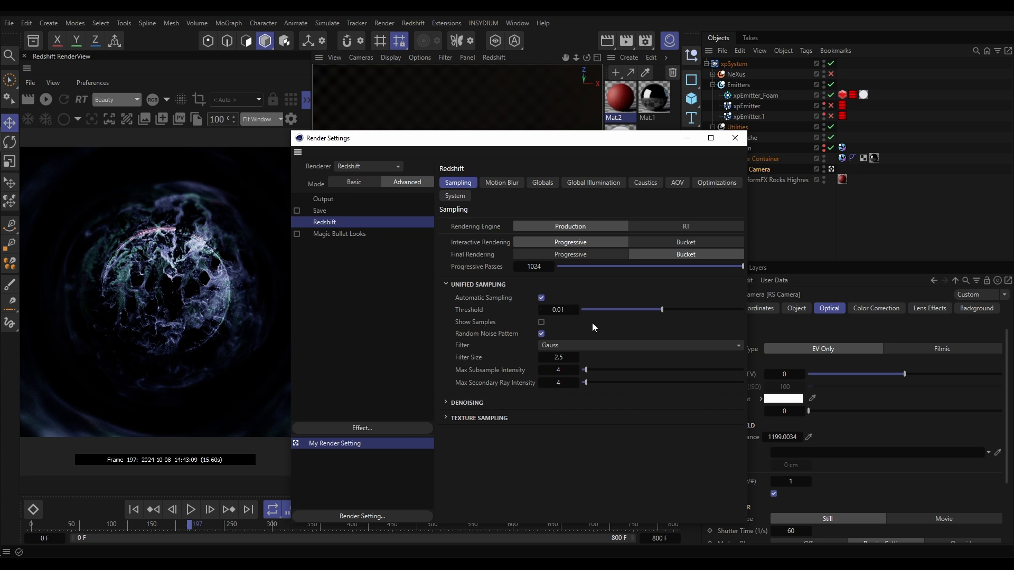
pyautogui.doubleClick(559, 310)
pyautogui.write('1')
pyautogui.press('Return')
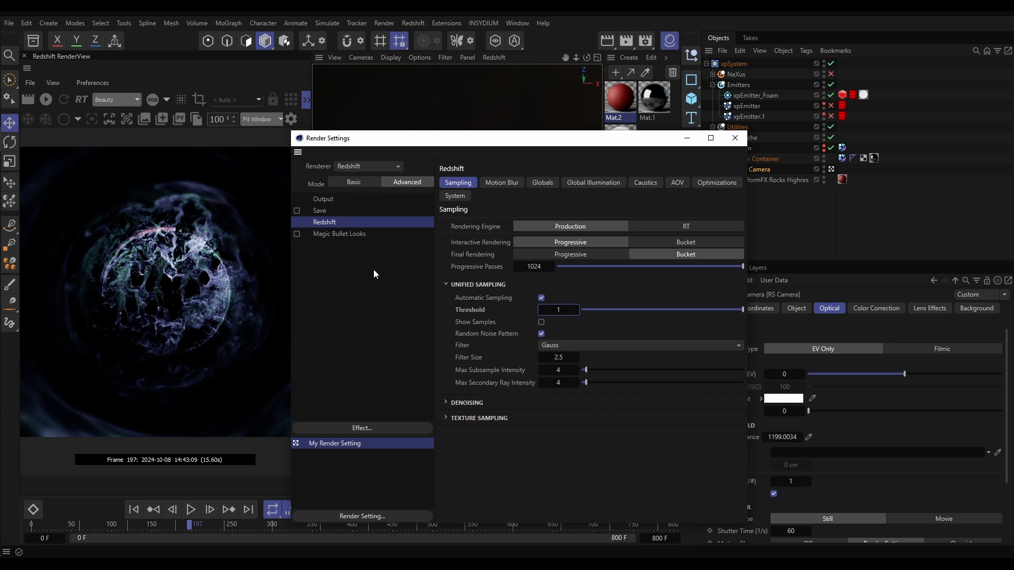
# Check the output settings and render the current frame to the Picture Viewer
pyautogui.click(323, 200)
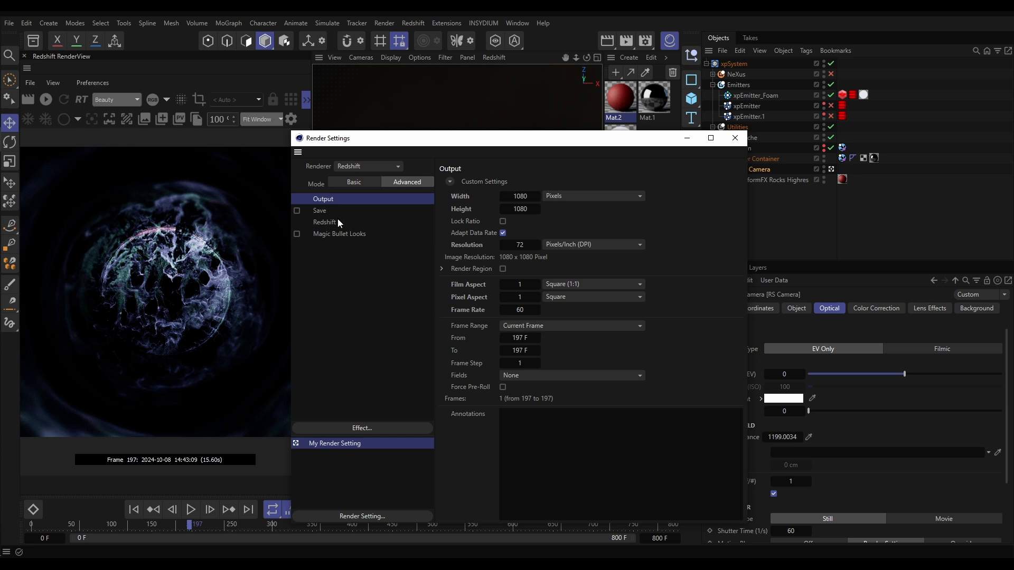
pyautogui.click(384, 24)
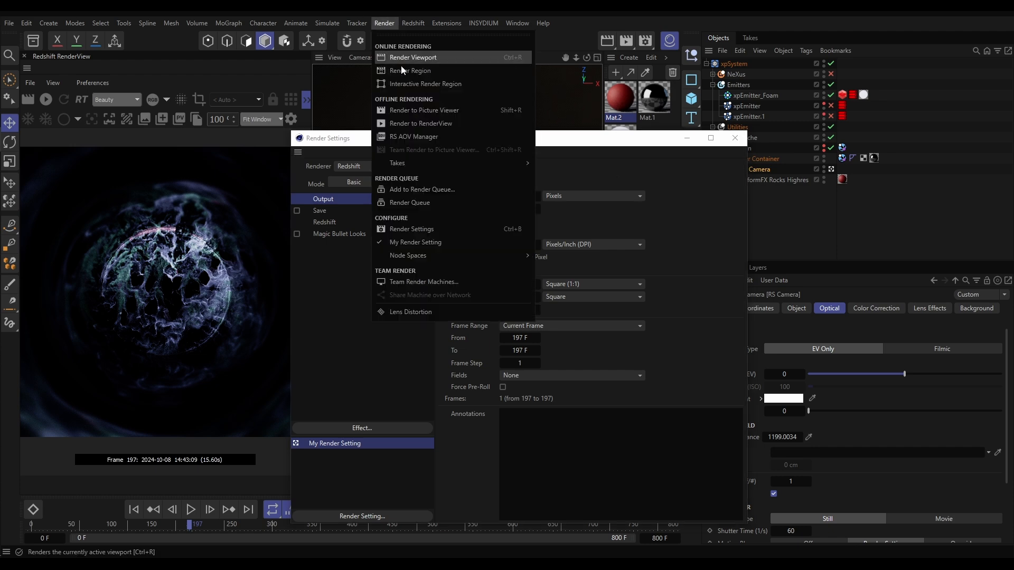
pyautogui.click(436, 127)
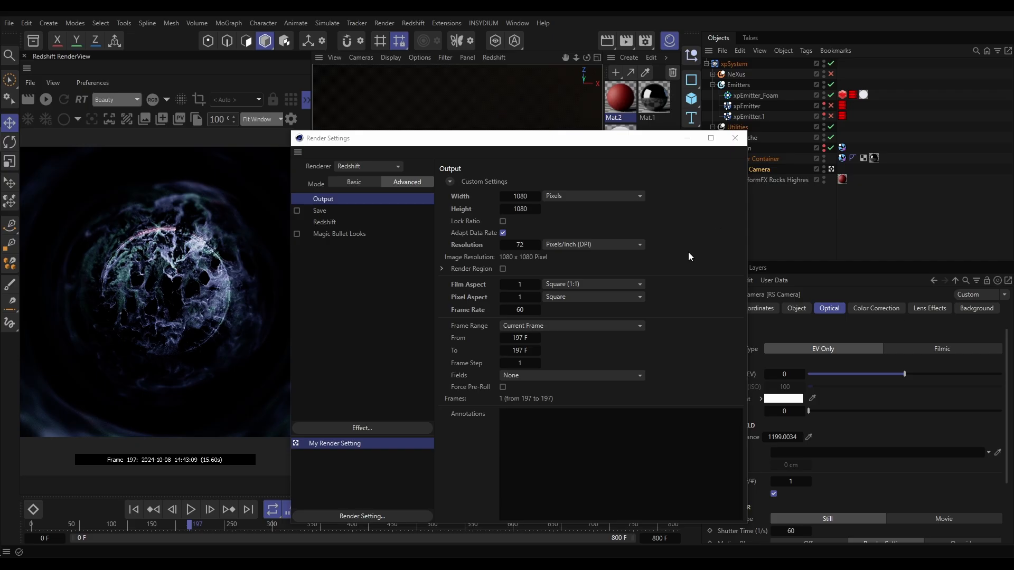
# Set the unified sampling threshold to 0.01 and render frame 197 to the Picture Viewer
pyautogui.click(334, 222)
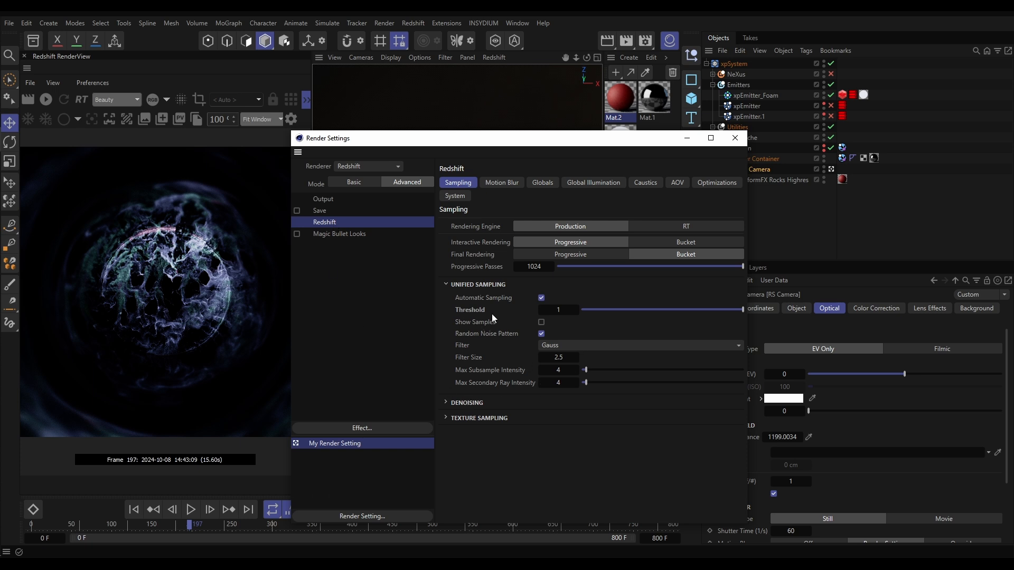
pyautogui.click(564, 309)
pyautogui.write('0.01')
pyautogui.press('Return')
pyautogui.click(737, 142)
pyautogui.click(385, 23)
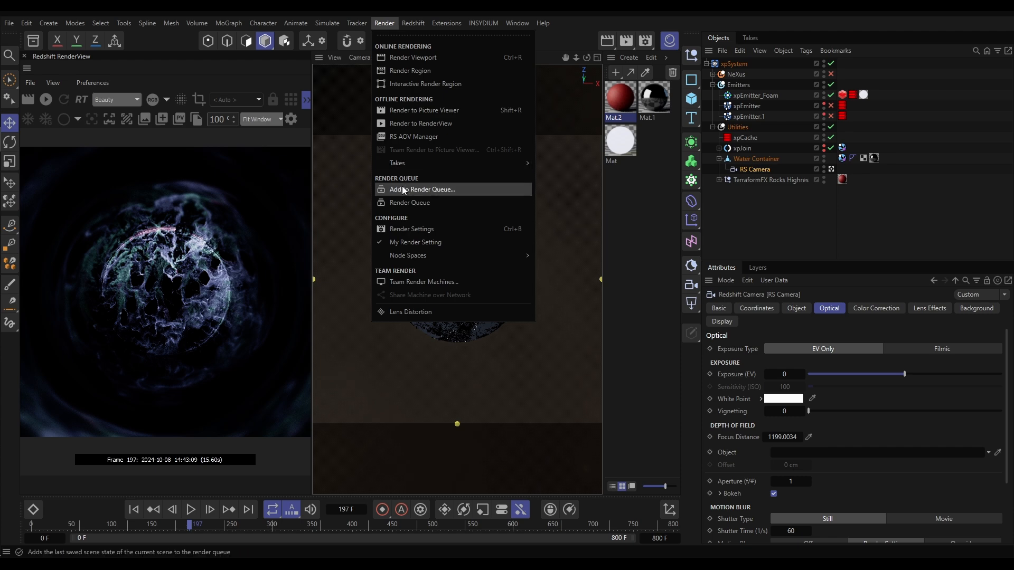
pyautogui.click(417, 111)
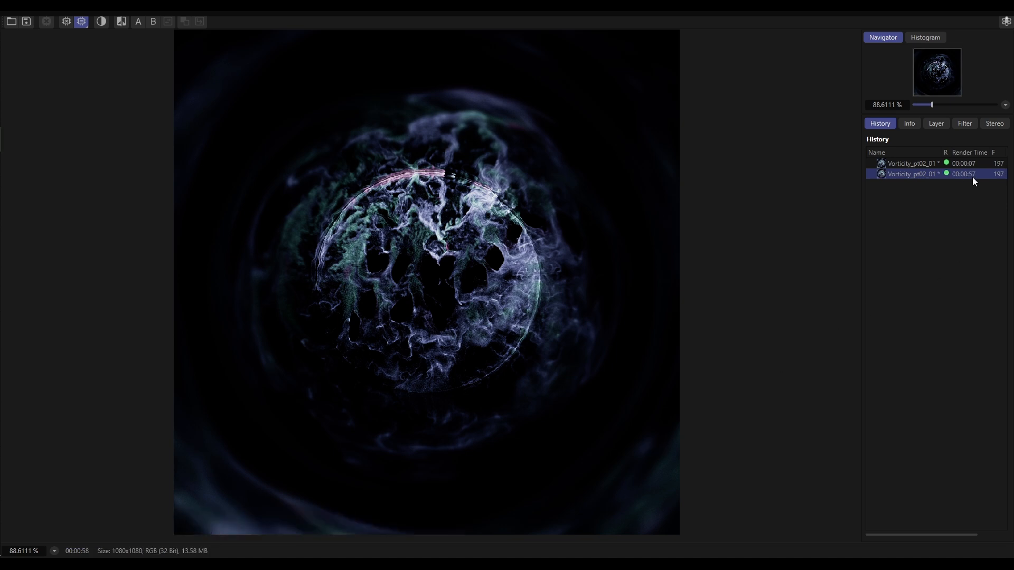
# Compare the noise and render times of the two frame 197 renders in the Picture Viewer history
pyautogui.click(917, 163)
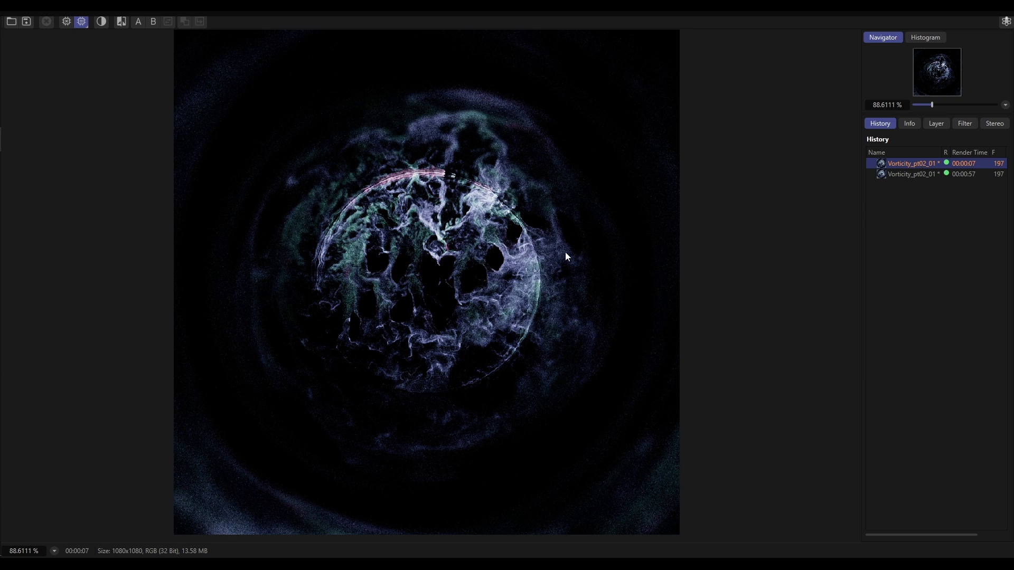
pyautogui.click(924, 175)
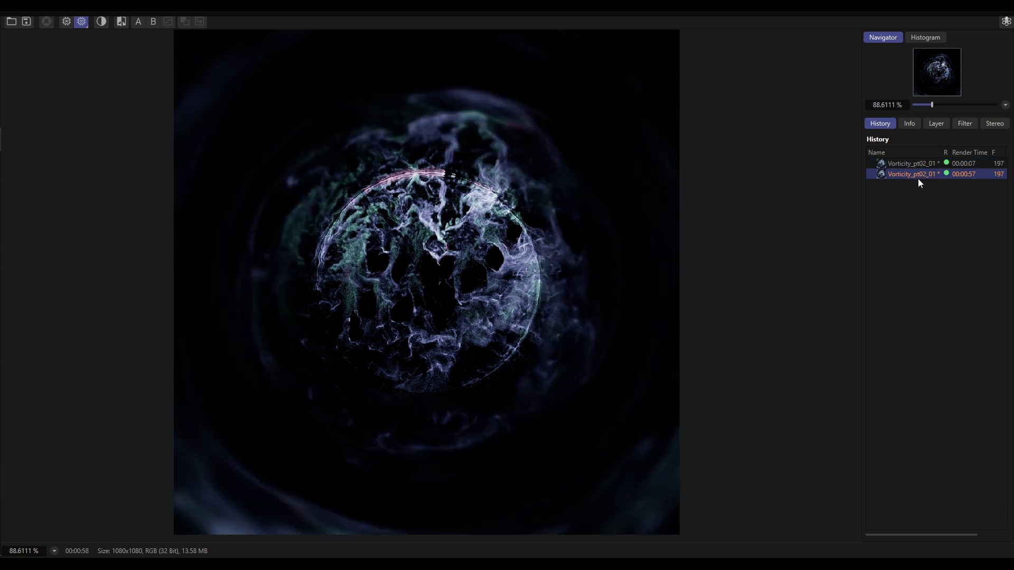
pyautogui.click(917, 164)
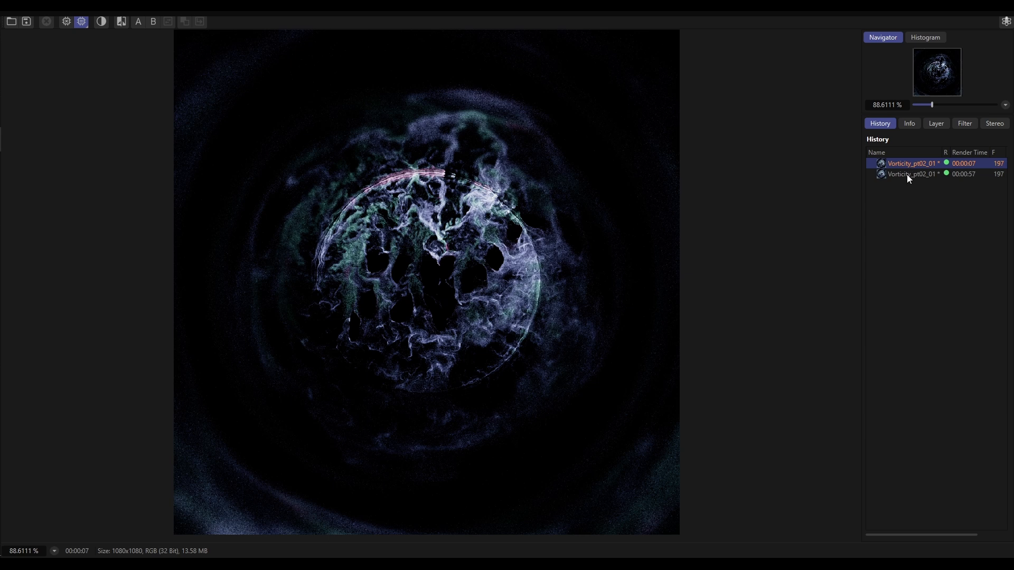
pyautogui.click(907, 174)
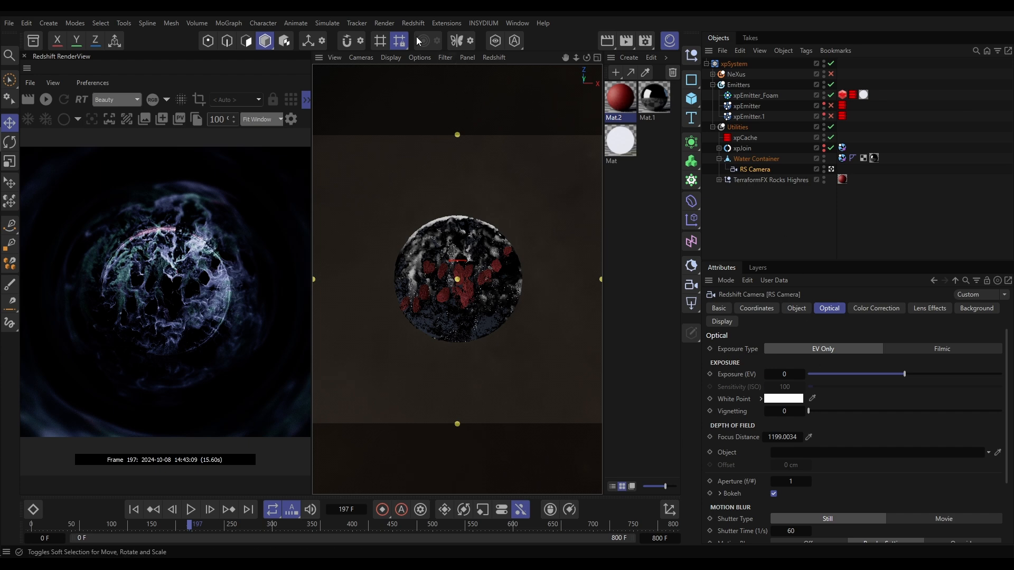
# Set the unified sampling threshold to 0.05 and render frame 197 to the Picture Viewer
pyautogui.click(384, 23)
pyautogui.click(410, 230)
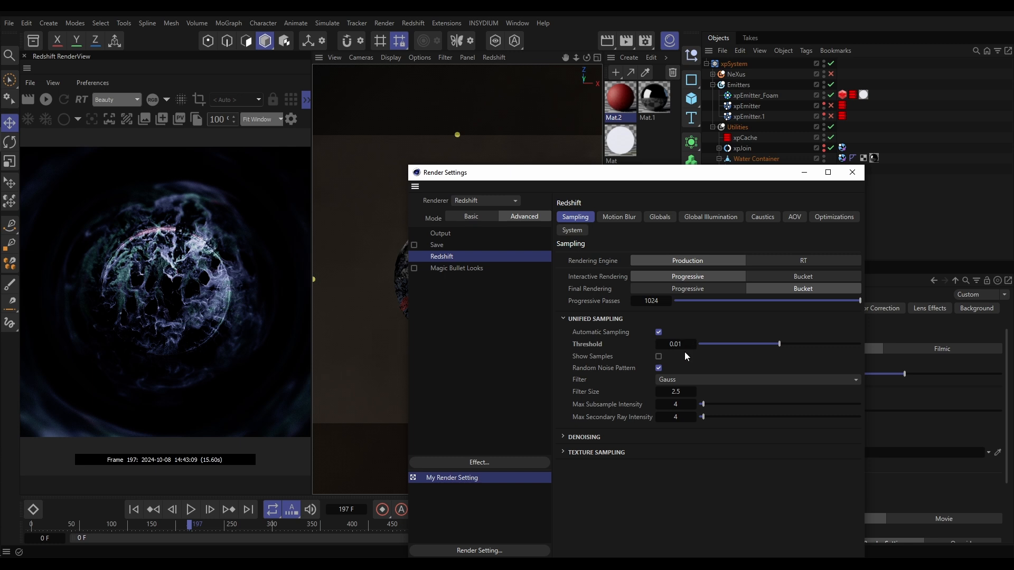
pyautogui.doubleClick(676, 344)
pyautogui.press('BackSpace')
pyautogui.write('0.05')
pyautogui.press('Return')
pyautogui.click(852, 172)
pyautogui.click(384, 23)
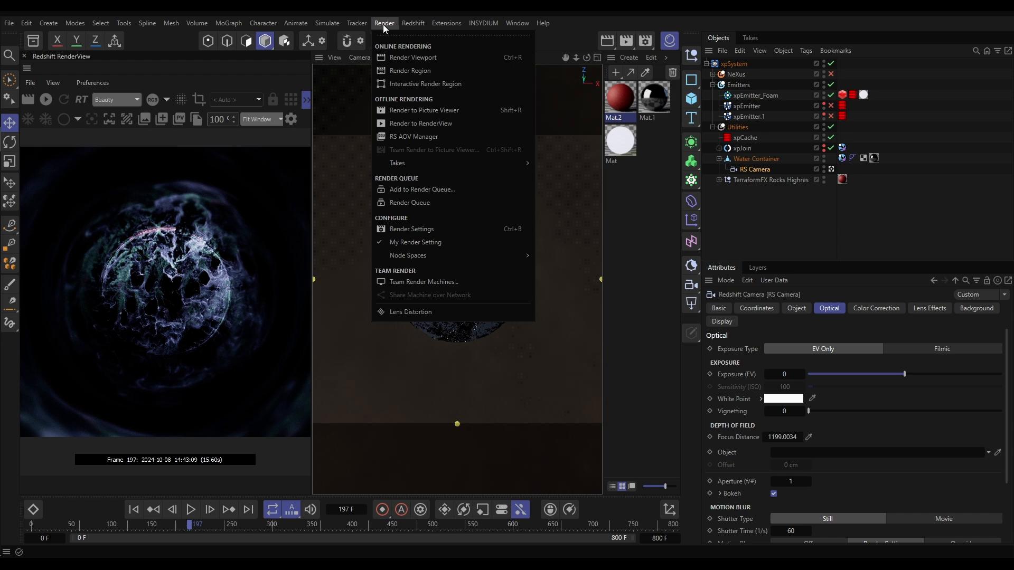
pyautogui.click(415, 111)
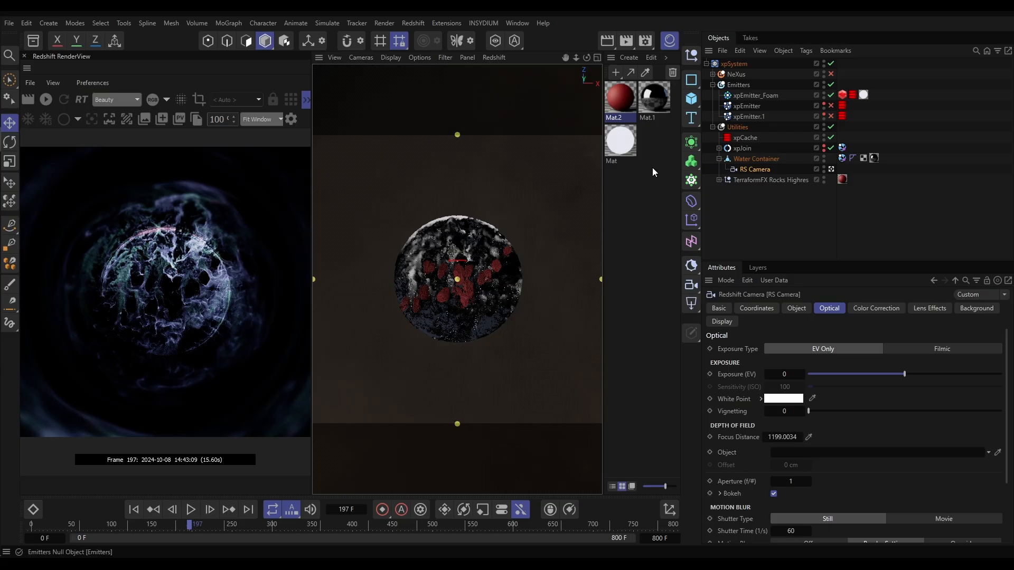
# Set the unified sampling threshold to 0.025 and render frame 197 to the Picture Viewer
pyautogui.click(383, 23)
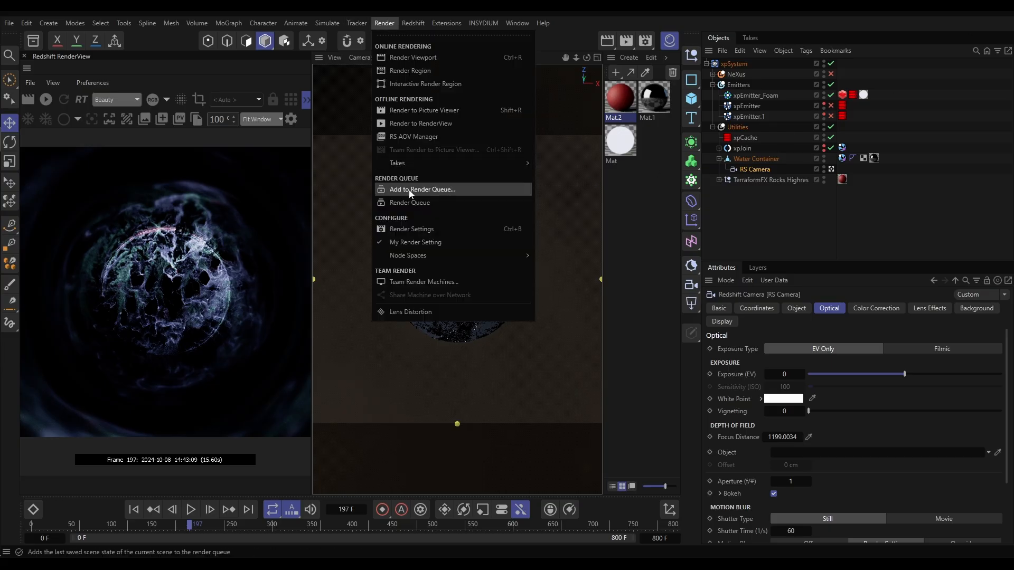
pyautogui.click(420, 229)
pyautogui.click(686, 344)
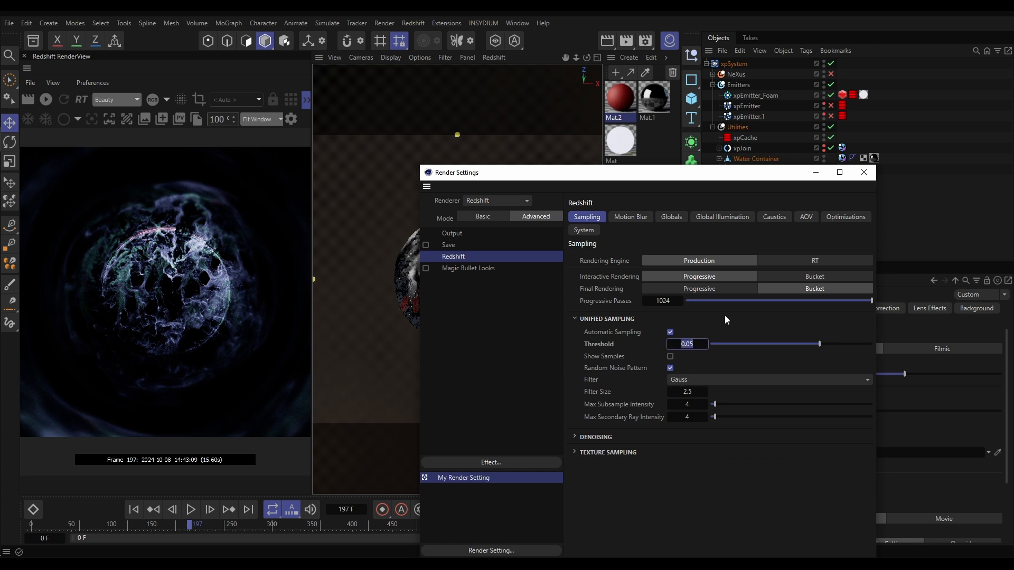
pyautogui.write('.025')
pyautogui.press('Return')
pyautogui.click(866, 173)
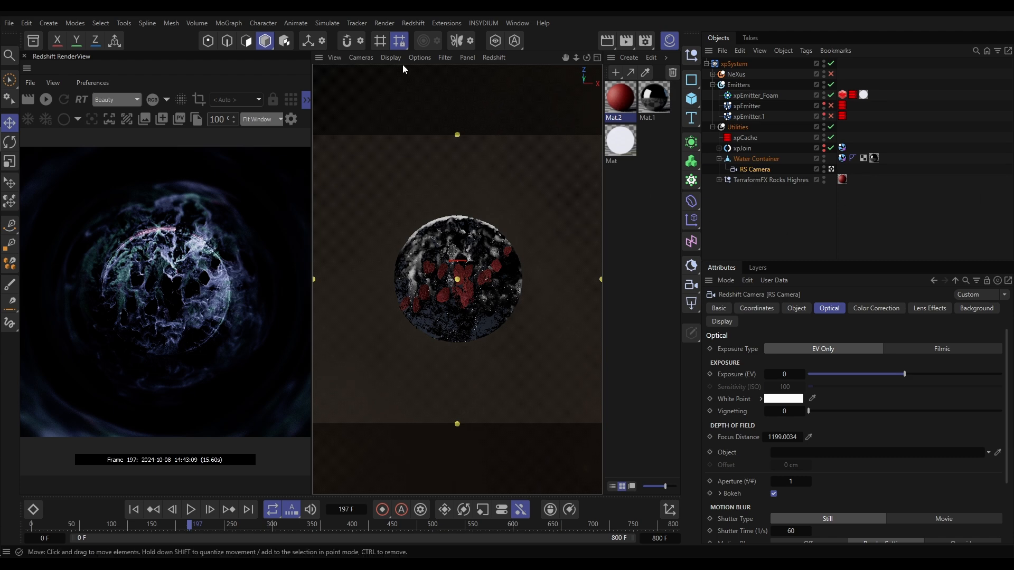
pyautogui.click(382, 23)
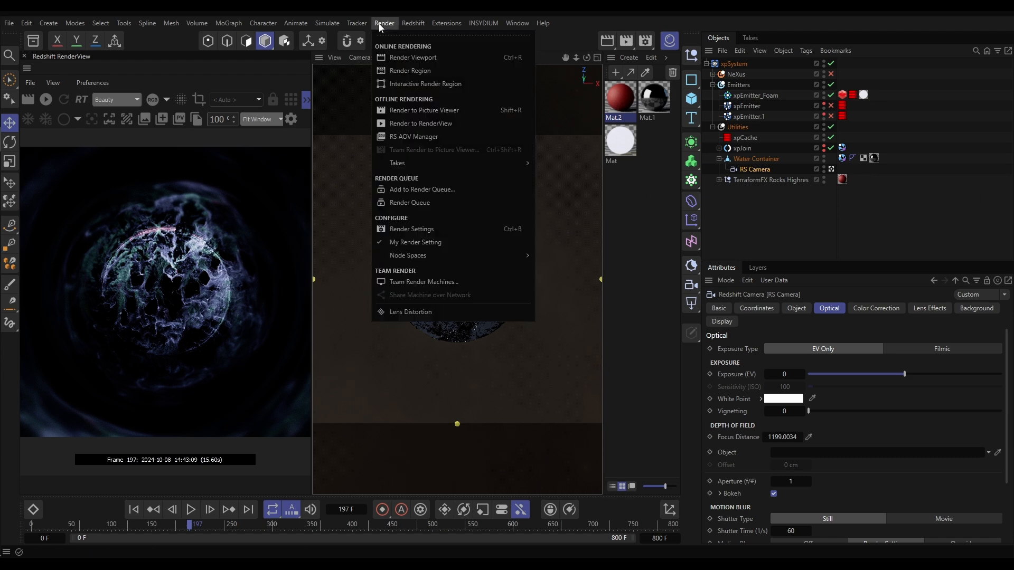
pyautogui.click(408, 112)
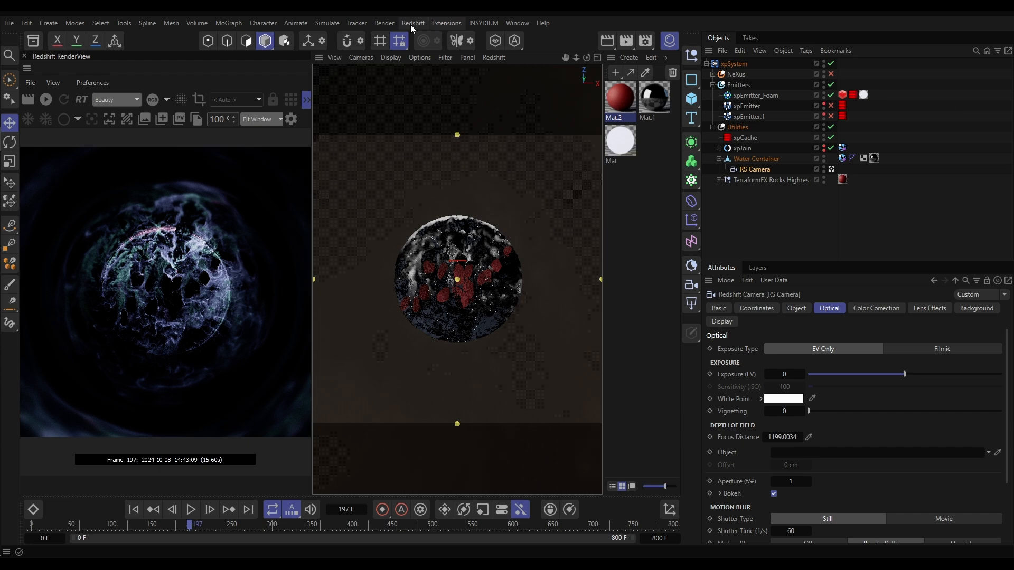
# Set the Redshift bucket size to 512 and render frame 197 to the Picture Viewer
pyautogui.click(412, 23)
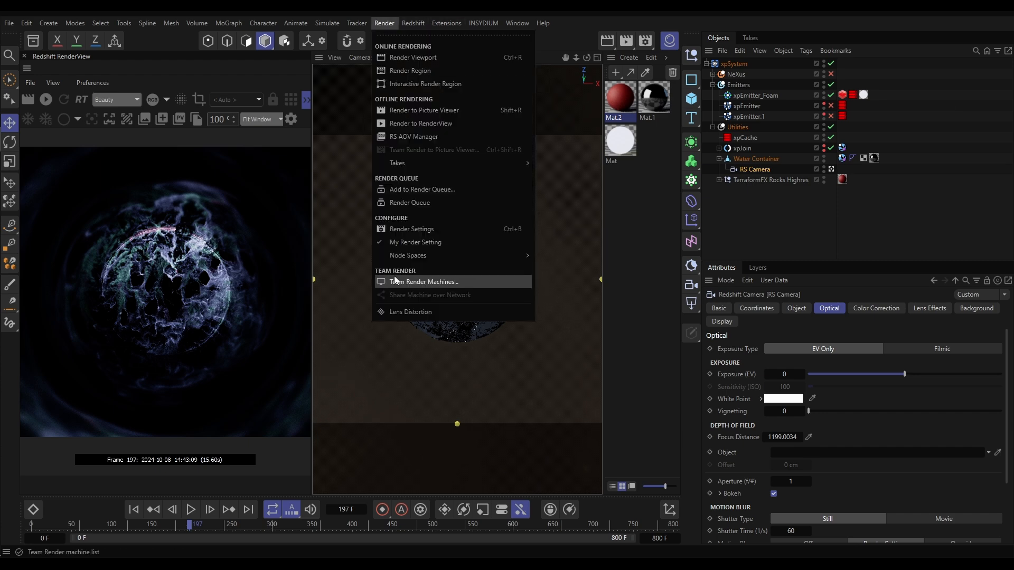
pyautogui.click(398, 230)
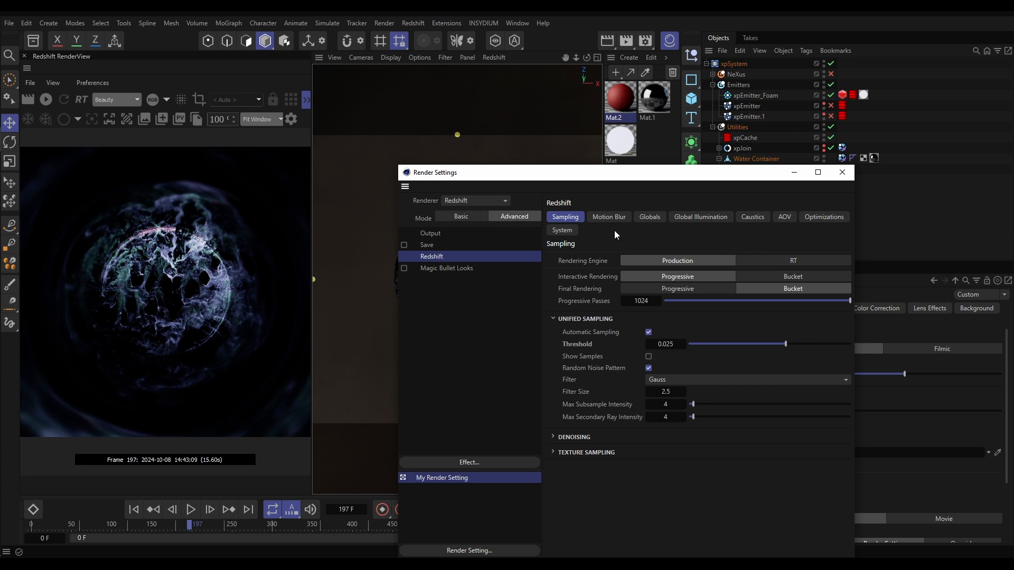
pyautogui.click(563, 230)
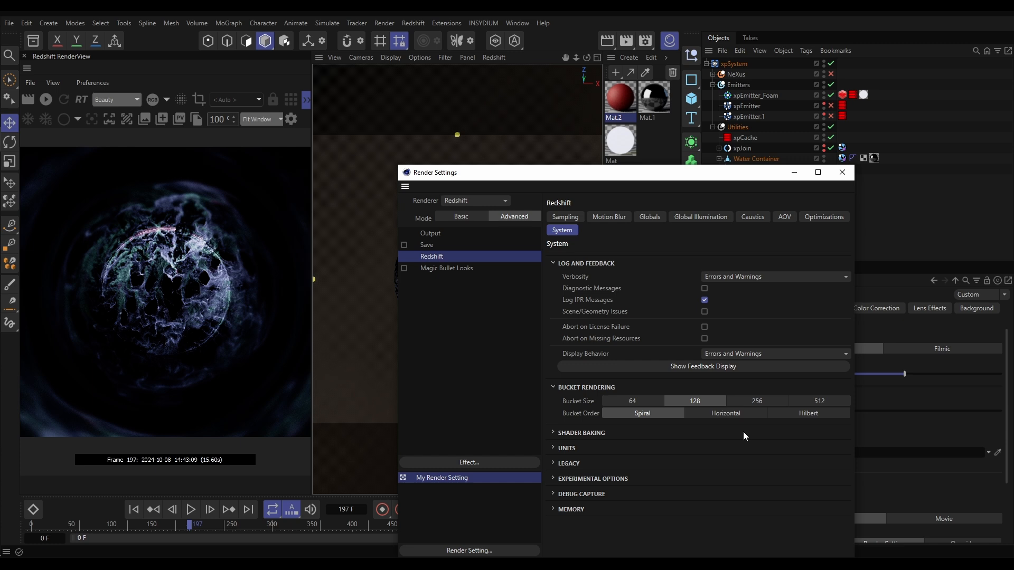
pyautogui.click(820, 401)
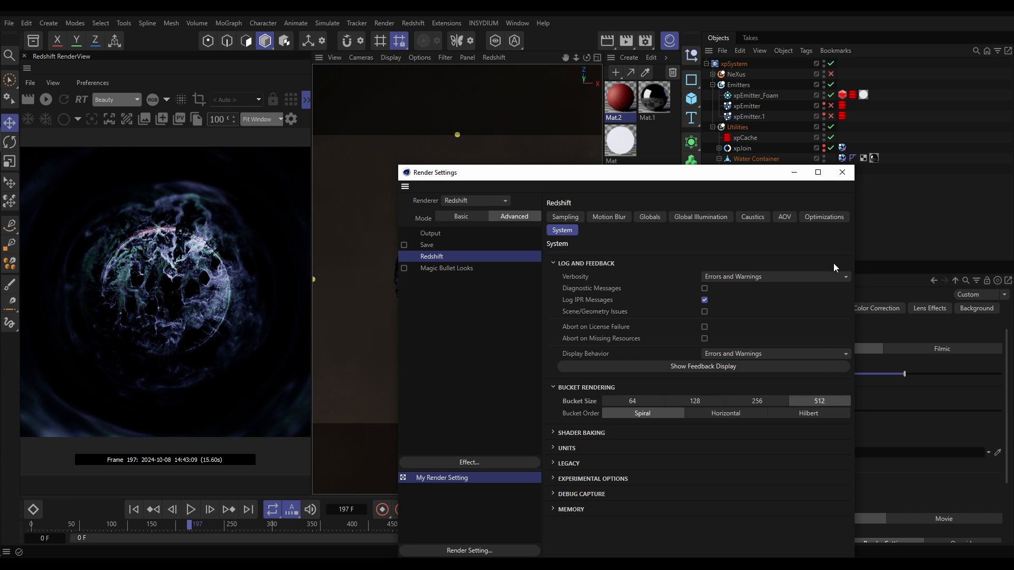
pyautogui.click(842, 173)
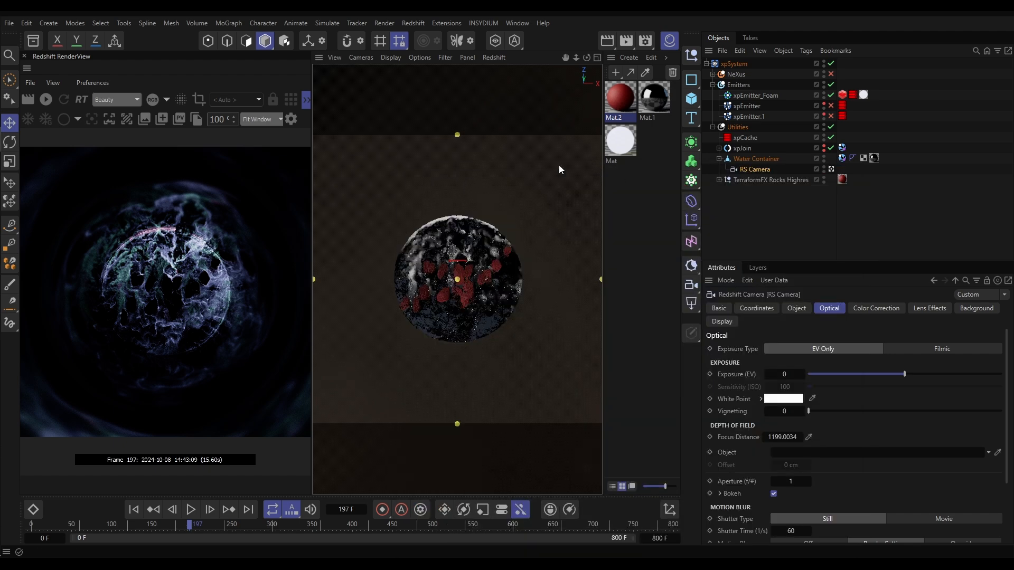
pyautogui.click(384, 23)
pyautogui.click(404, 124)
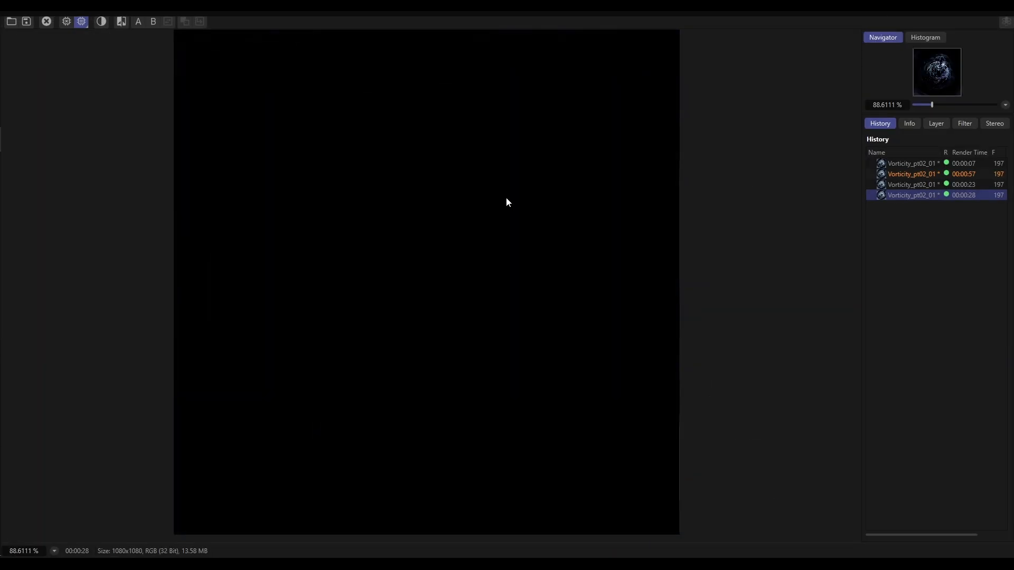
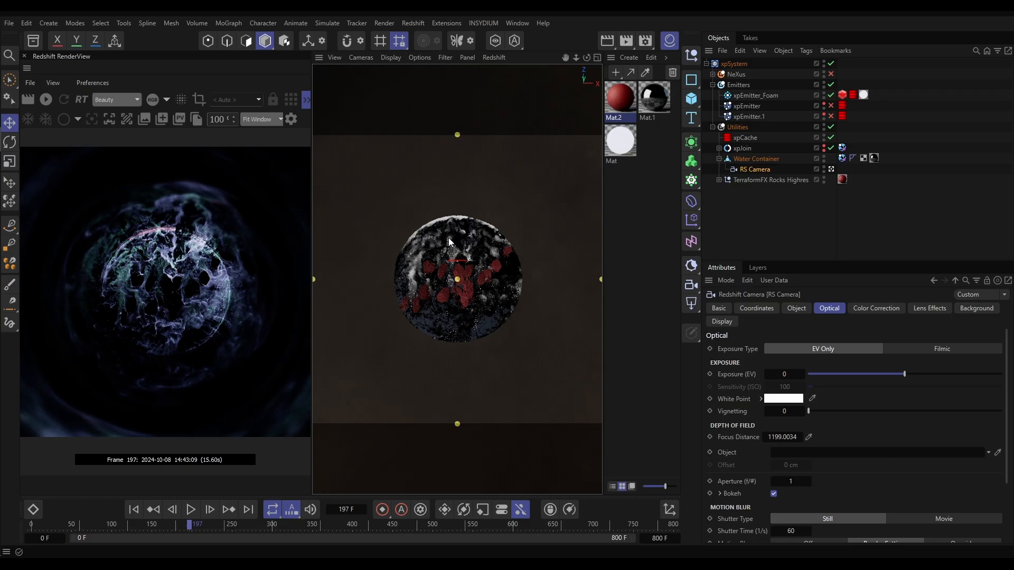
# Set the render output frame range to run from frame 35 to frame 800
pyautogui.click(385, 22)
pyautogui.click(411, 229)
pyautogui.click(439, 235)
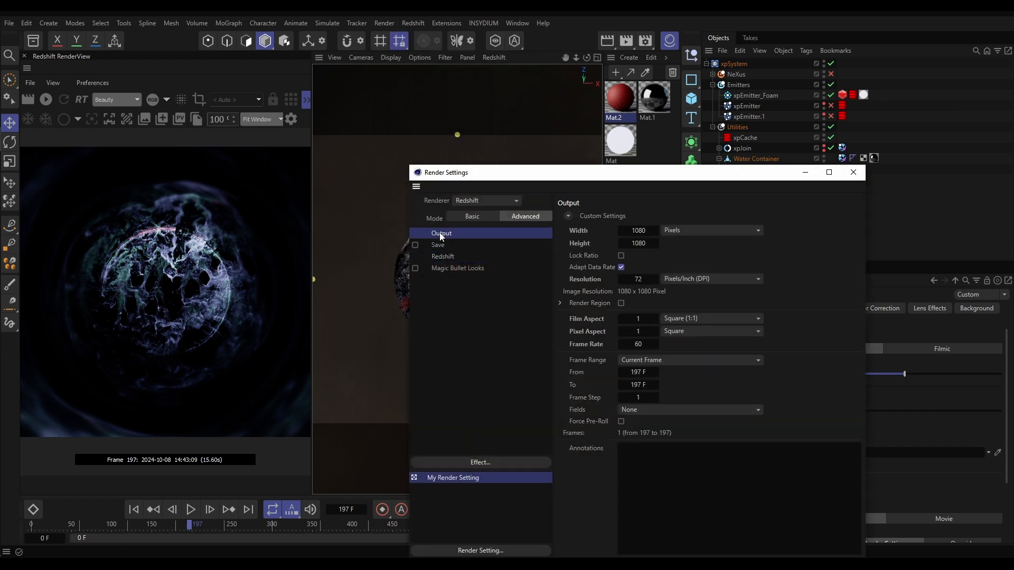
pyautogui.click(638, 359)
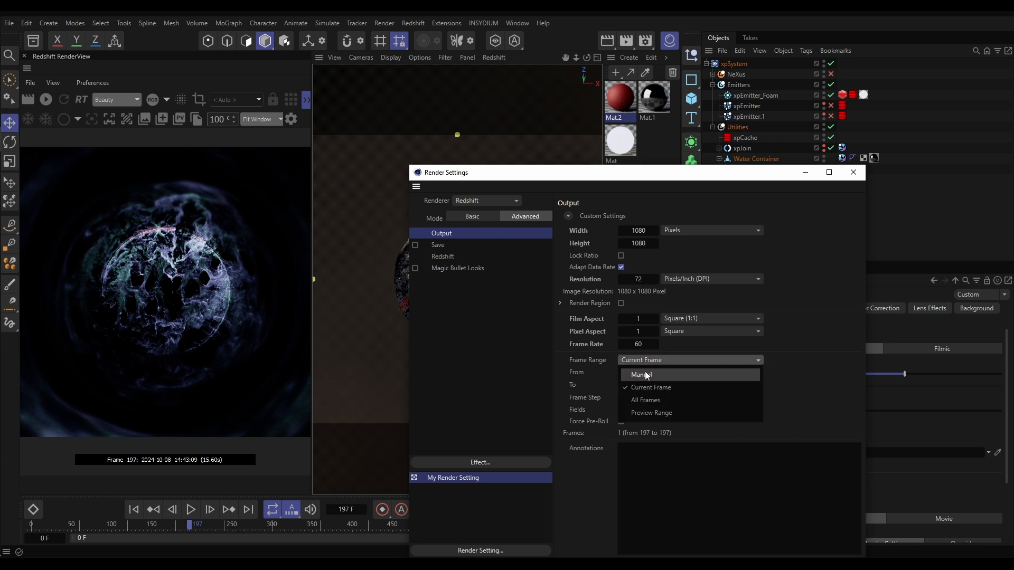
pyautogui.click(637, 402)
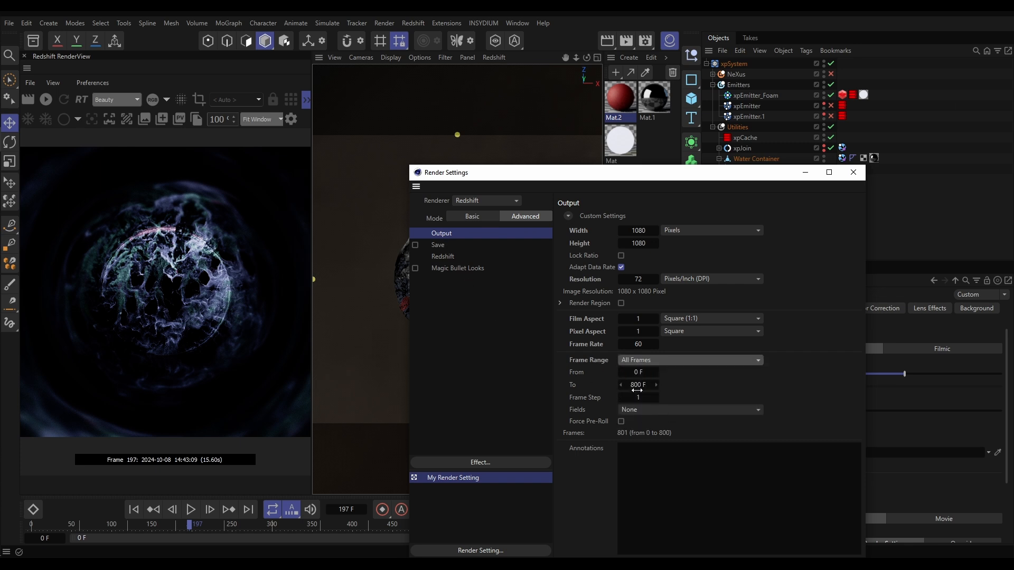
pyautogui.click(638, 372)
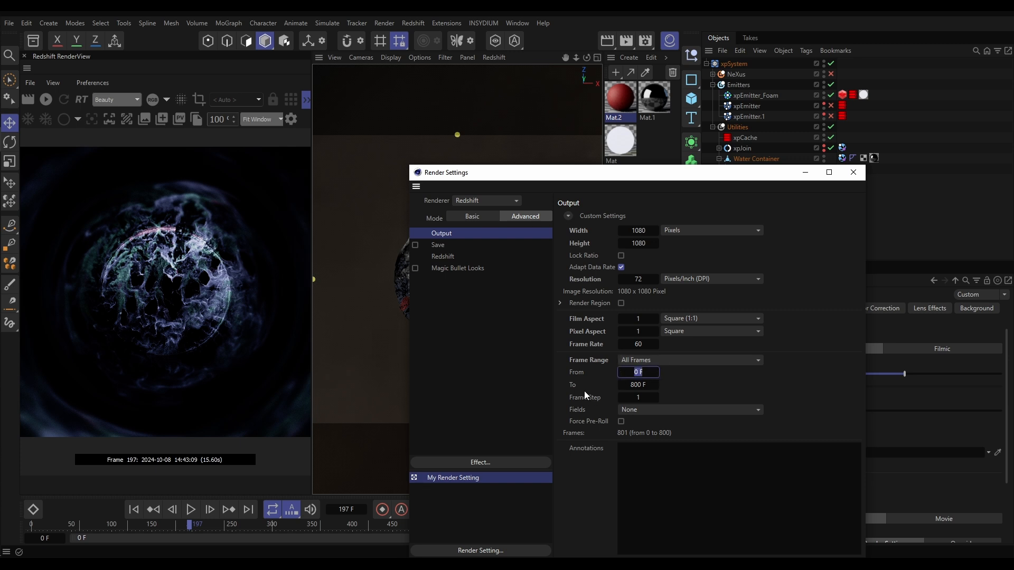
pyautogui.write('35')
pyautogui.press('Return')
# Enable saving of the rendered images and set the regular image format to OpenEXR with 16-bit floats
pyautogui.click(438, 245)
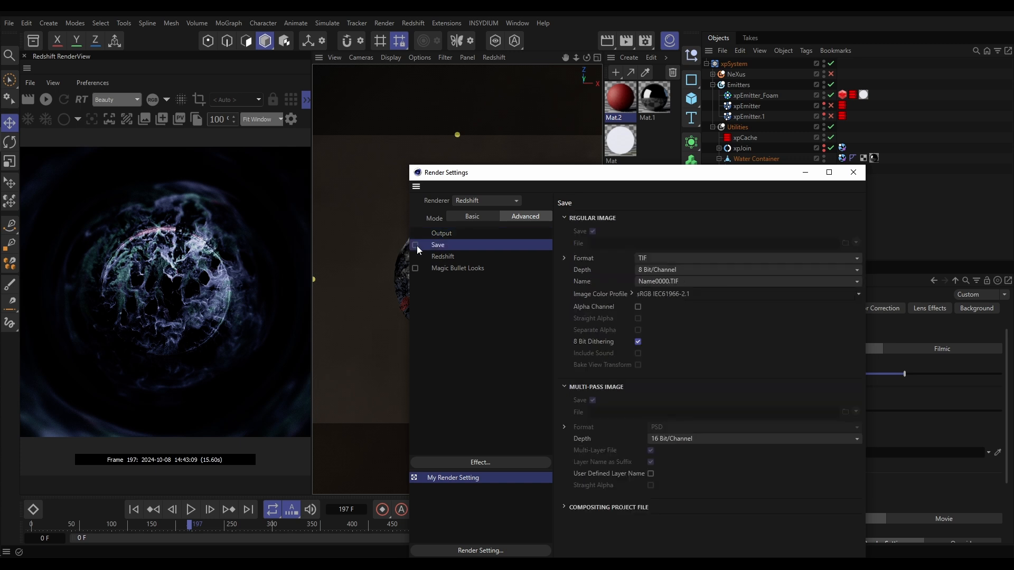
pyautogui.click(415, 245)
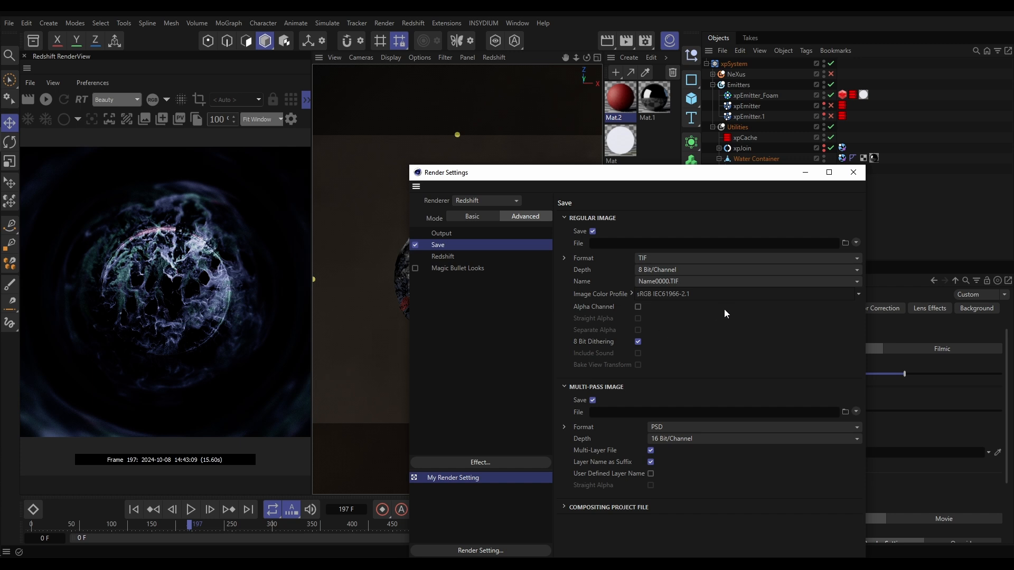
pyautogui.click(689, 259)
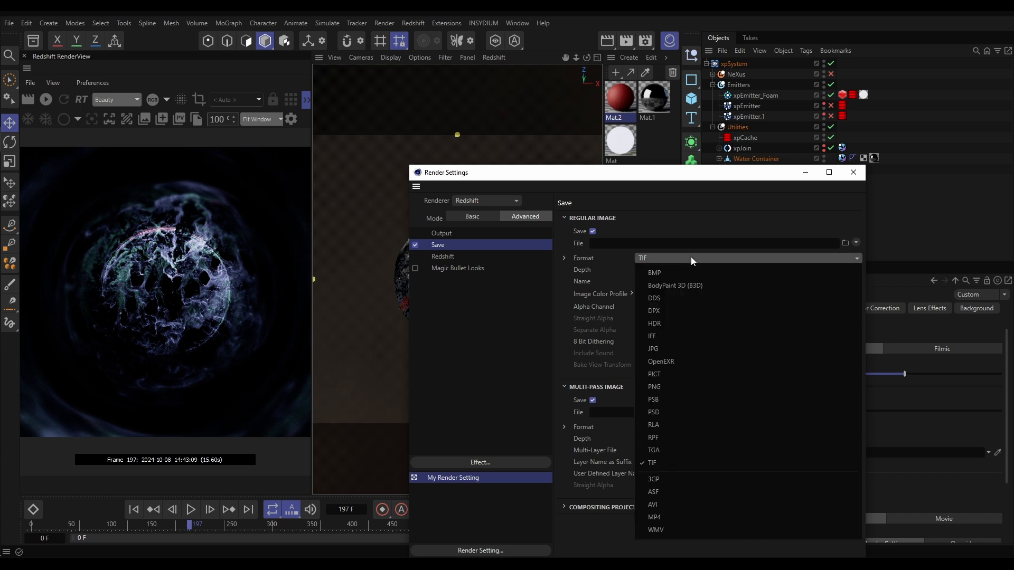
pyautogui.click(671, 362)
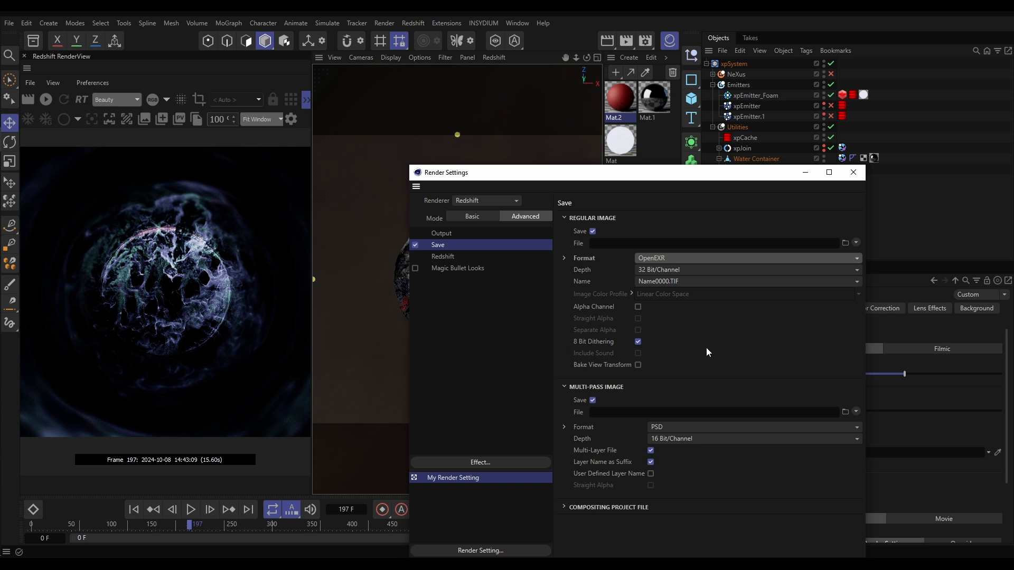
pyautogui.click(564, 258)
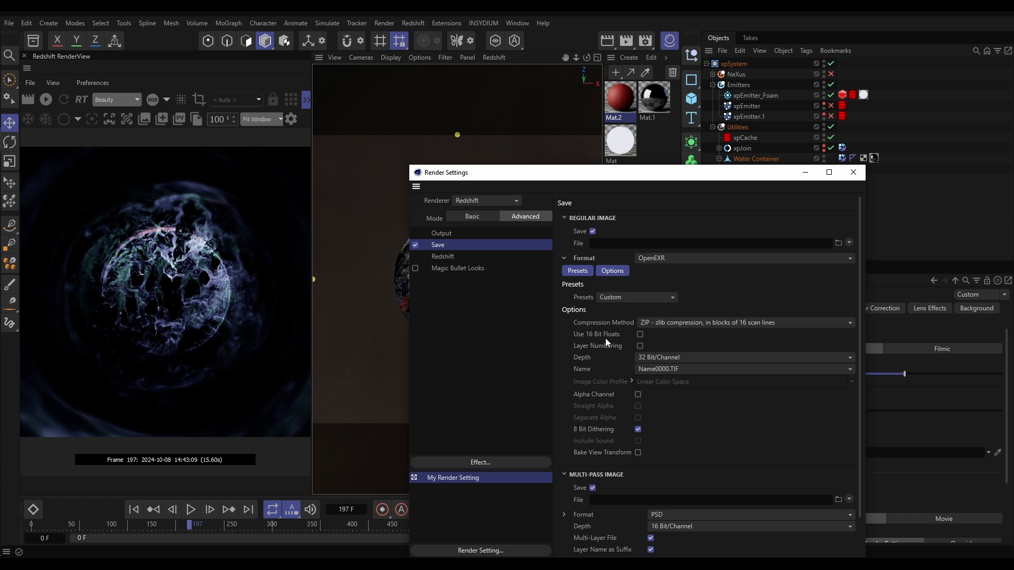
pyautogui.click(640, 335)
pyautogui.click(564, 258)
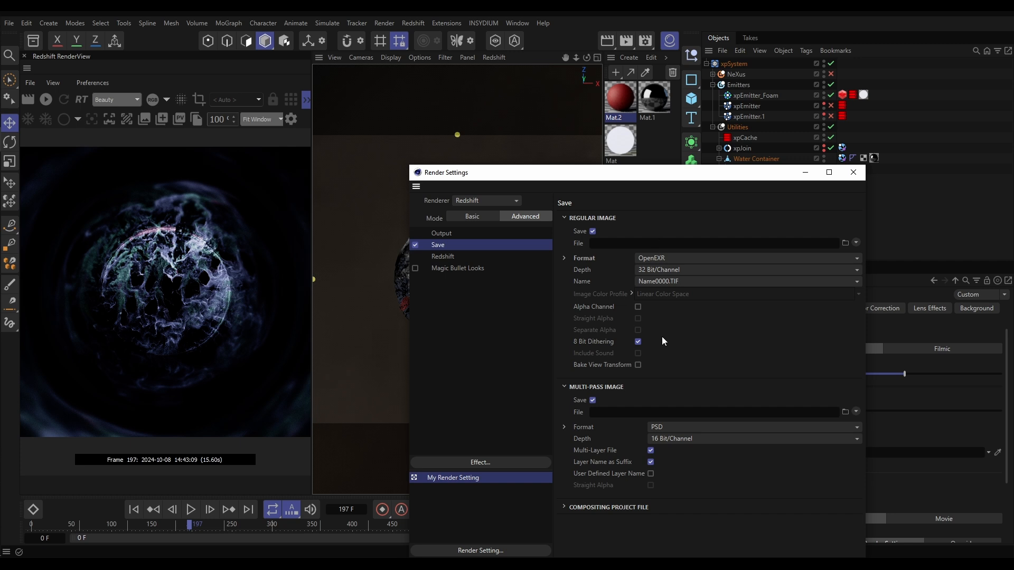
# Turn off saving in the render settings and render the frame range to the Picture Viewer without saving
pyautogui.click(415, 245)
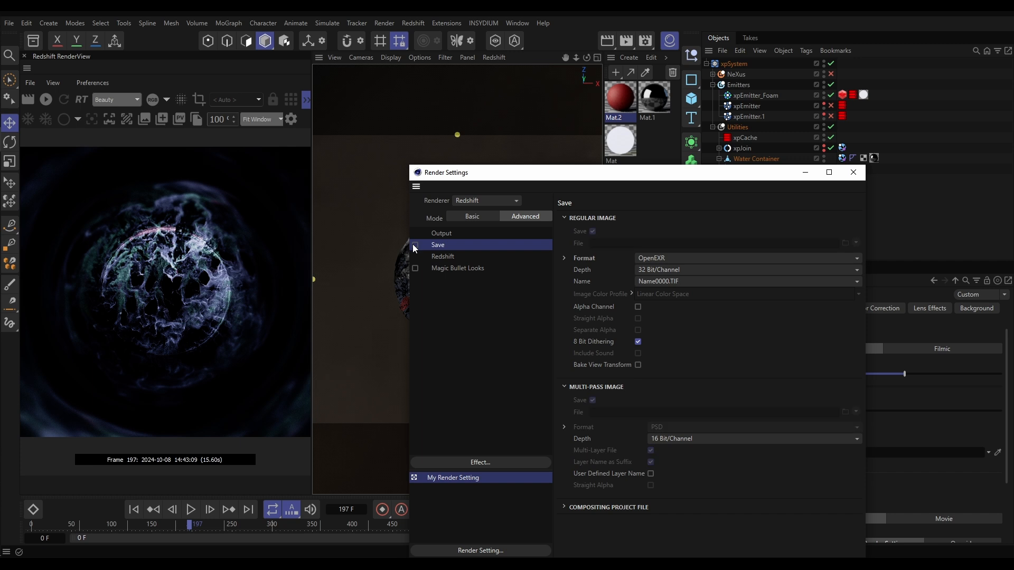
pyautogui.click(443, 235)
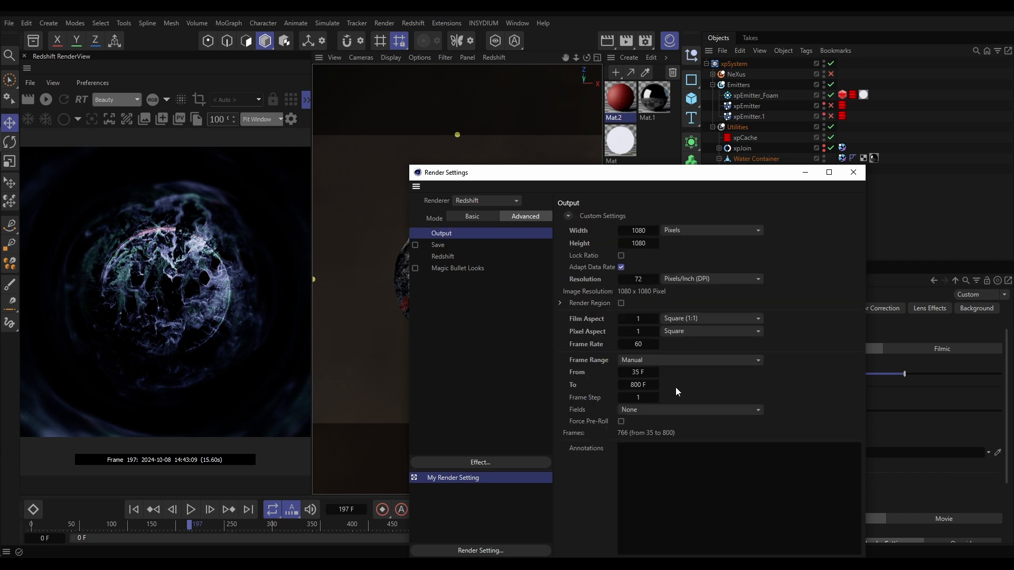
pyautogui.click(853, 172)
pyautogui.click(390, 23)
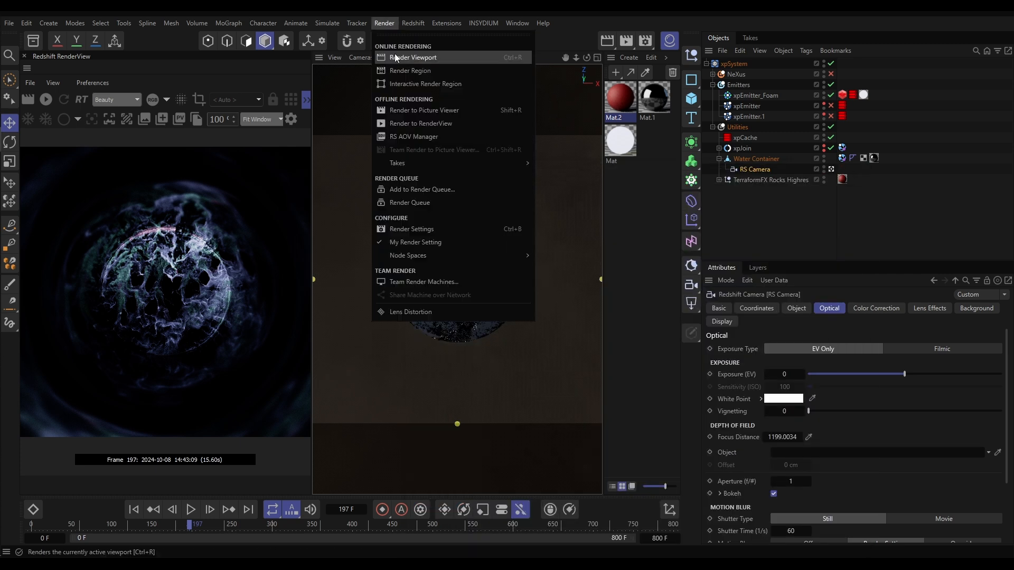
pyautogui.click(404, 109)
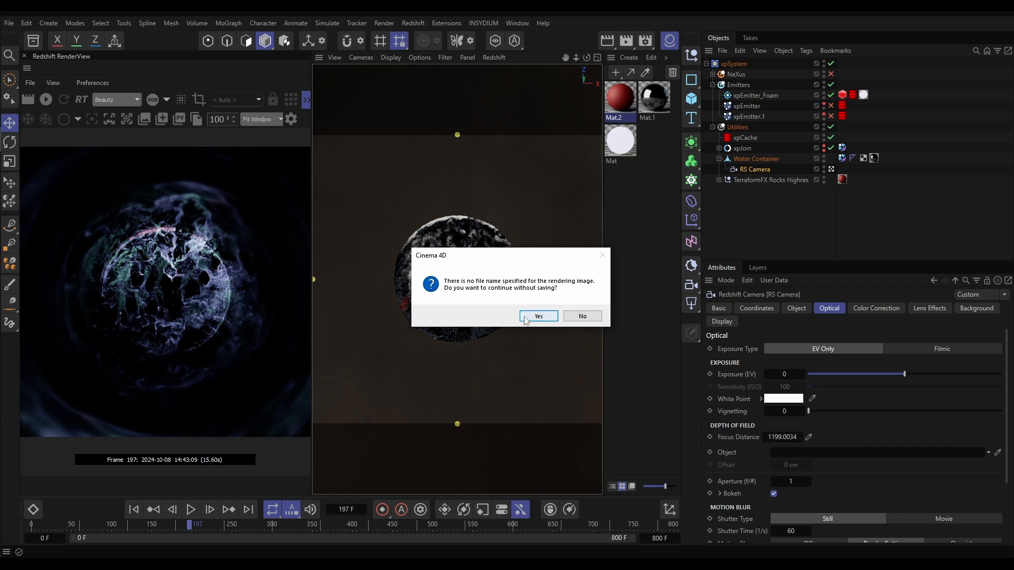
pyautogui.click(539, 316)
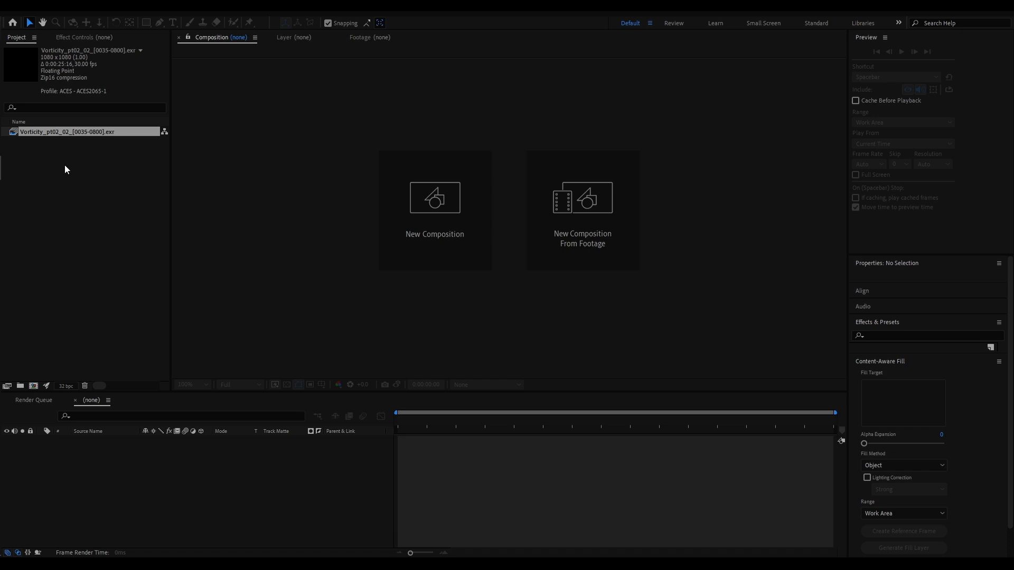
# In After Effects, set the project's OCIO configuration to ACES 1.3 CG v1.0
pyautogui.click(63, 386)
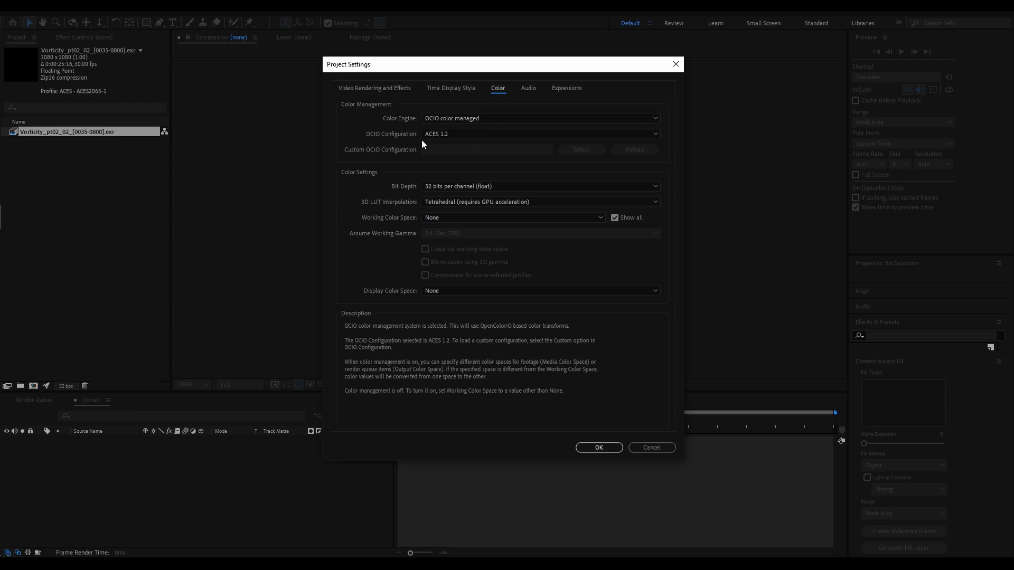
pyautogui.click(463, 135)
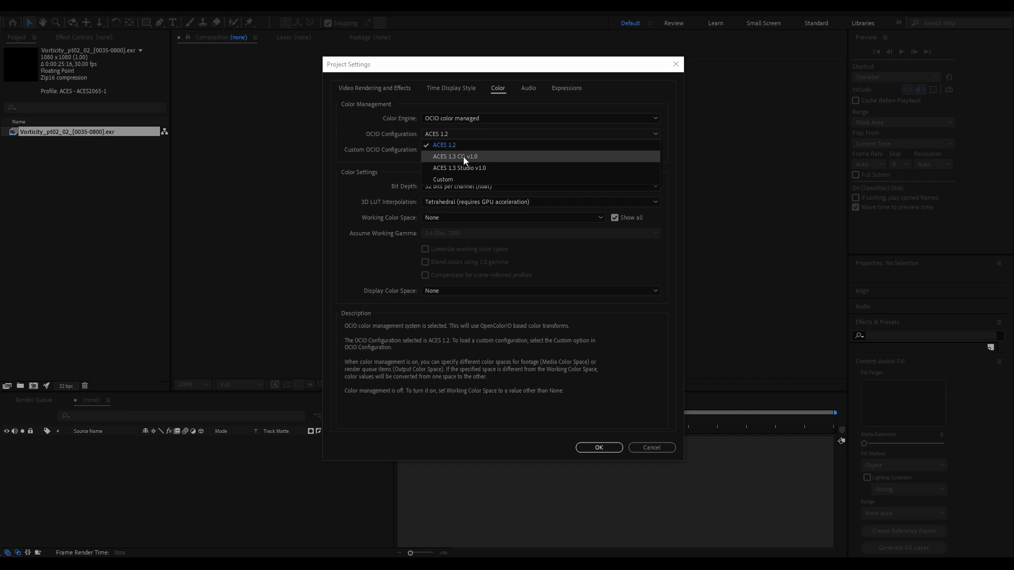
pyautogui.click(464, 156)
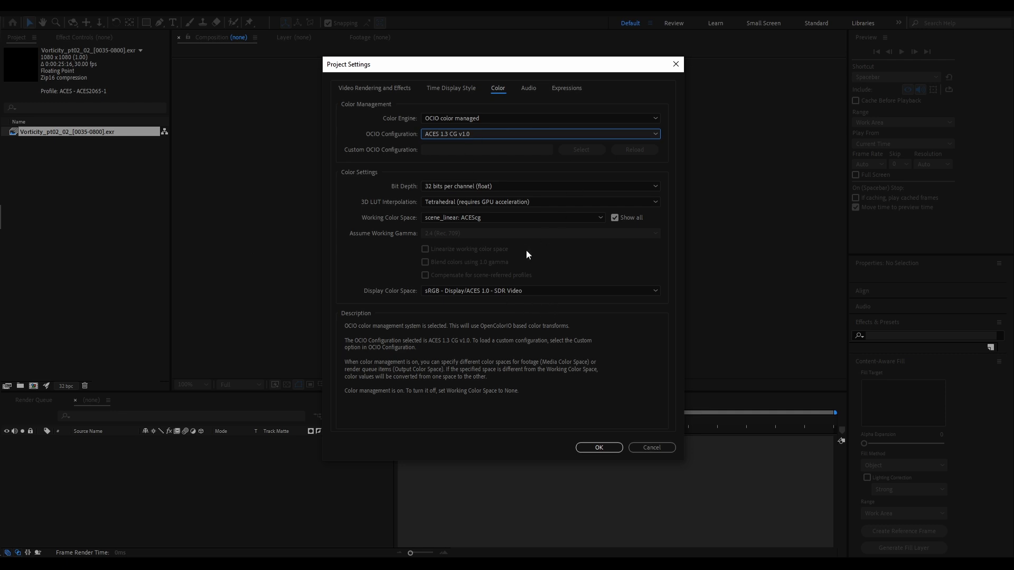
pyautogui.click(591, 446)
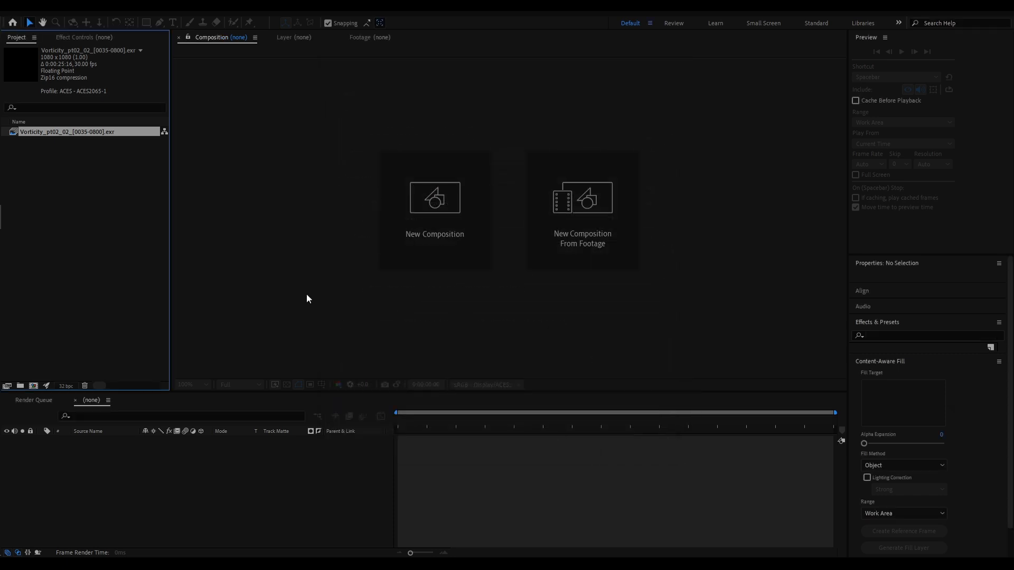
# Interpret the Vorticity_pt02_02 EXR sequence with its media color space overridden to Working Color Space - ACEScg
pyautogui.rightClick(77, 131)
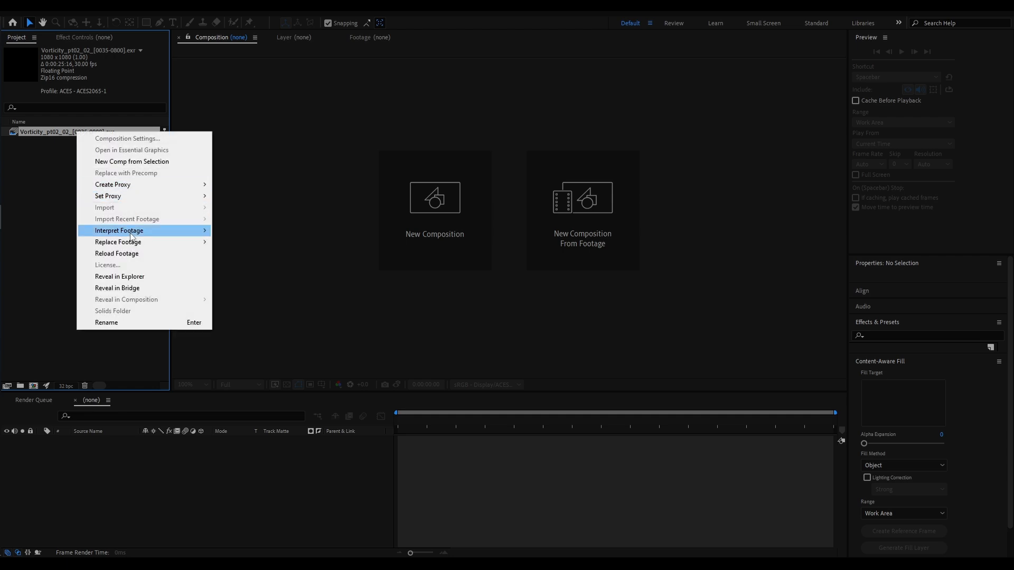
pyautogui.moveTo(131, 236)
pyautogui.click(232, 232)
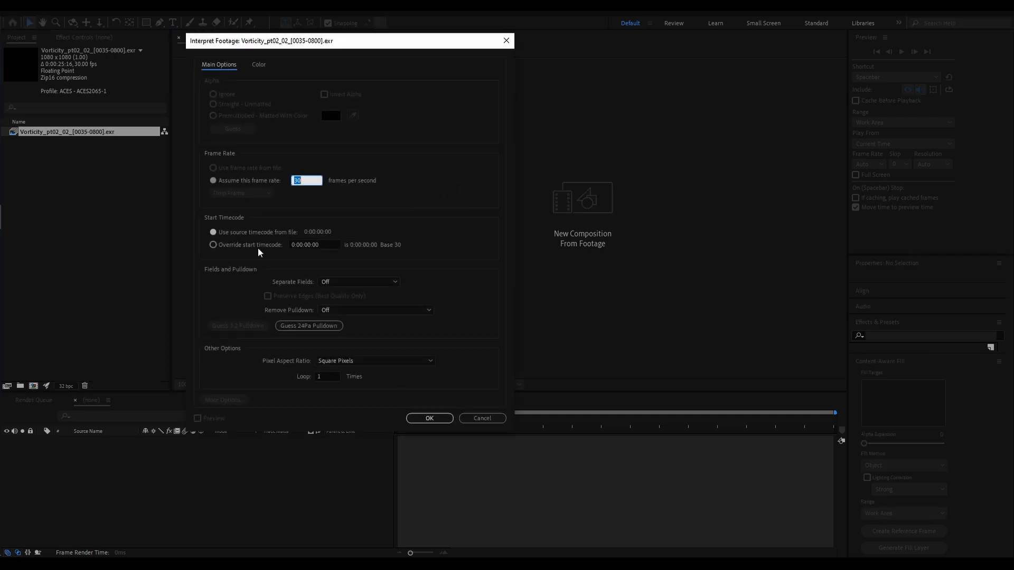
pyautogui.moveTo(316, 43); pyautogui.dragTo(422, 45)
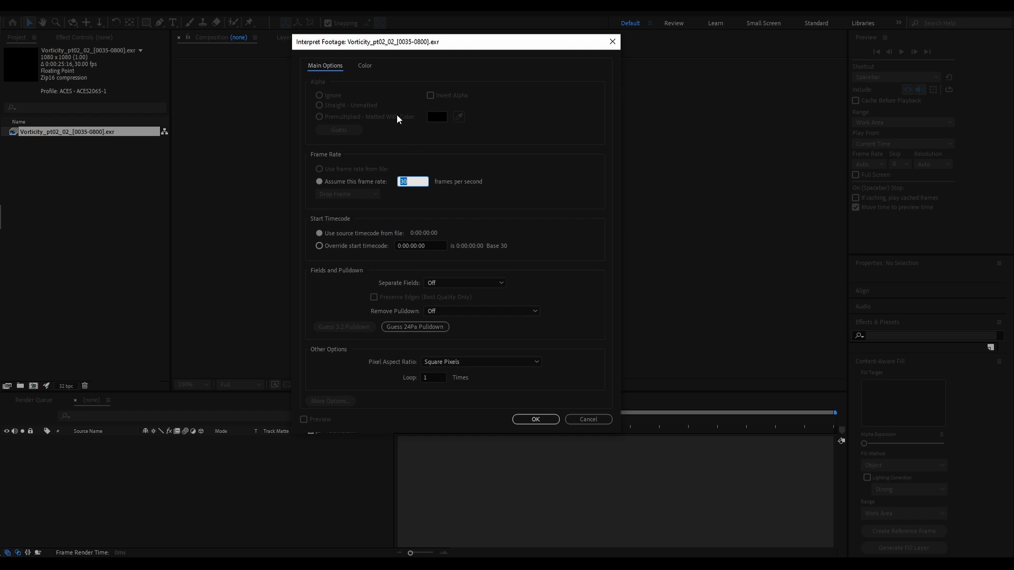
pyautogui.click(366, 66)
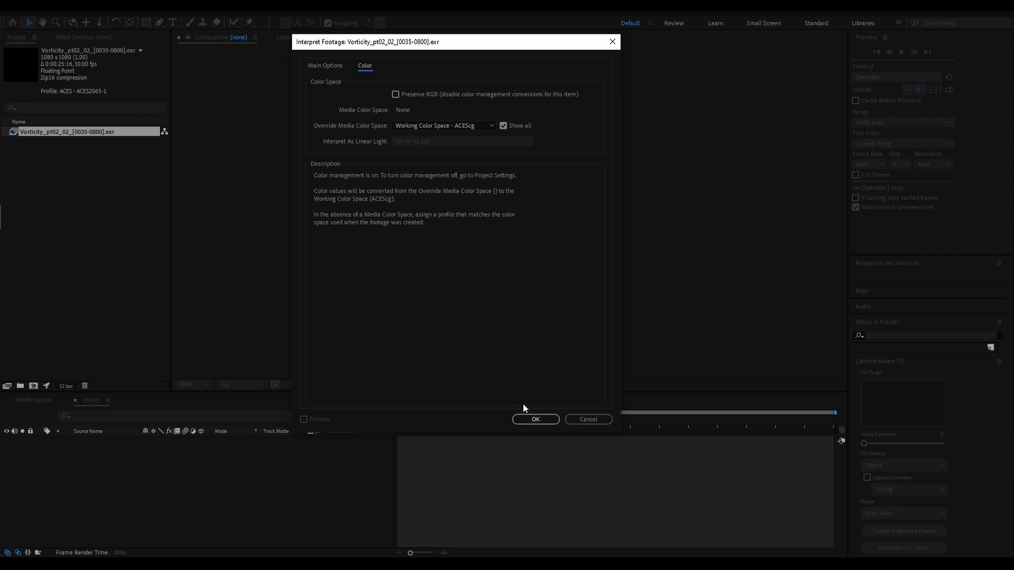
pyautogui.click(529, 420)
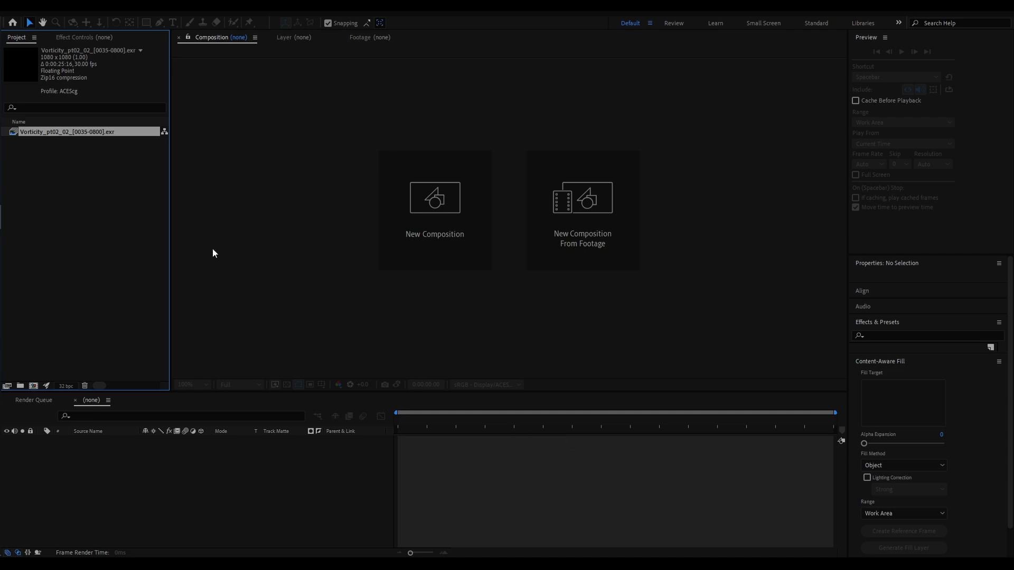
# Create a composition from the Vorticity_pt02_02 EXR sequence and fit the frame in the viewer up to 100%
pyautogui.moveTo(54, 129); pyautogui.dragTo(34, 384)
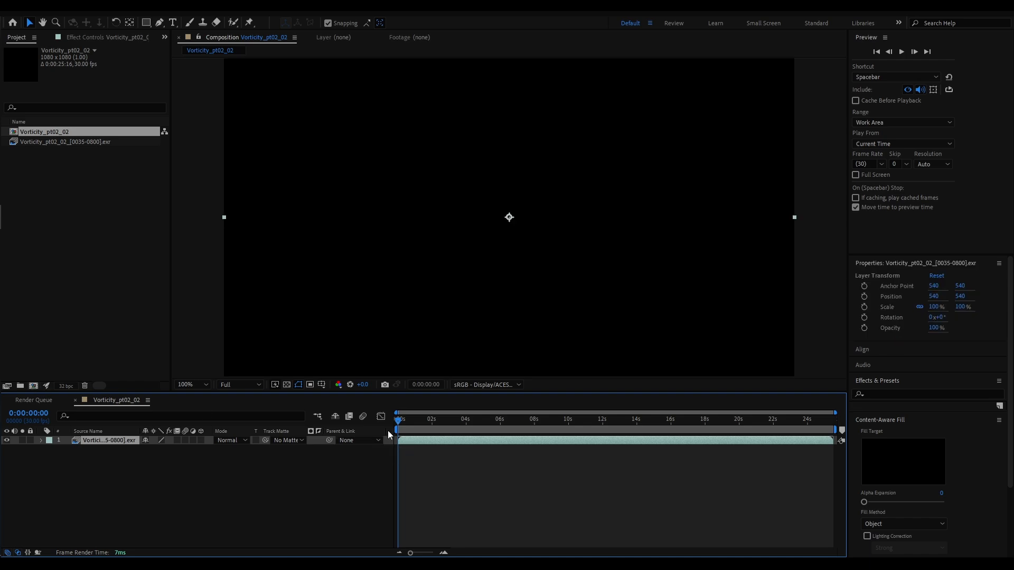
pyautogui.click(418, 421)
pyautogui.moveTo(421, 422); pyautogui.dragTo(672, 422)
pyautogui.click(179, 386)
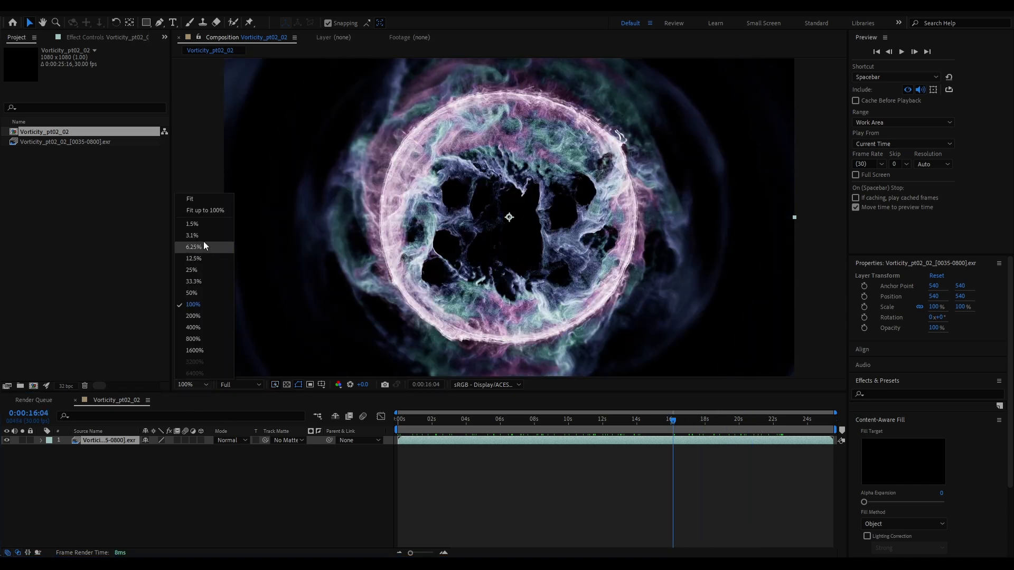
pyautogui.click(203, 210)
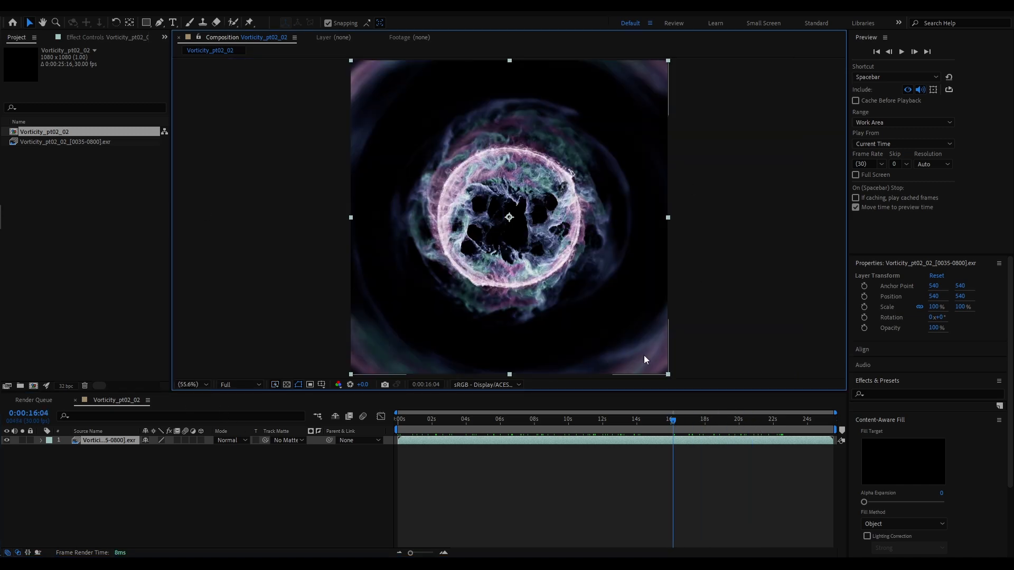
# Scrub through the composition and play the preview from the first frame to review the full animation
pyautogui.moveTo(434, 431); pyautogui.dragTo(612, 439)
pyautogui.moveTo(663, 433); pyautogui.dragTo(516, 423)
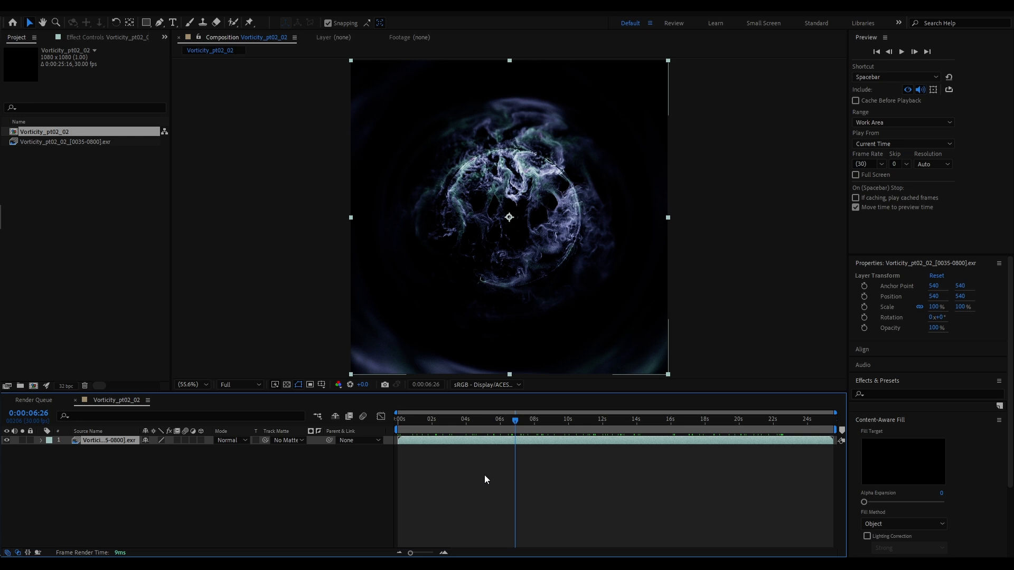
pyautogui.press('Home')
pyautogui.press('space')
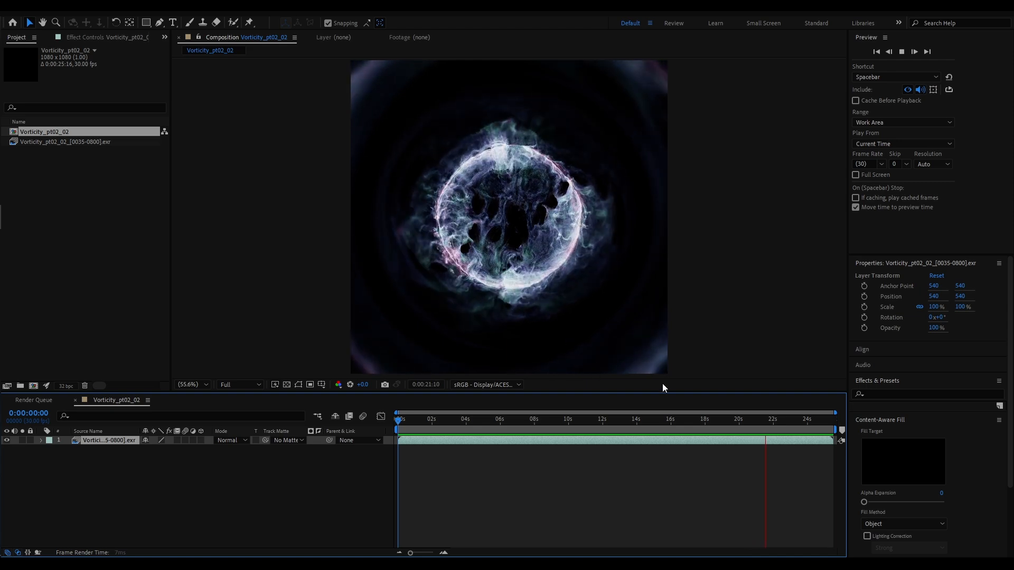
# Examine the foam motion in the second half of the animation, then replay the composition from the start
pyautogui.moveTo(722, 419); pyautogui.dragTo(687, 423)
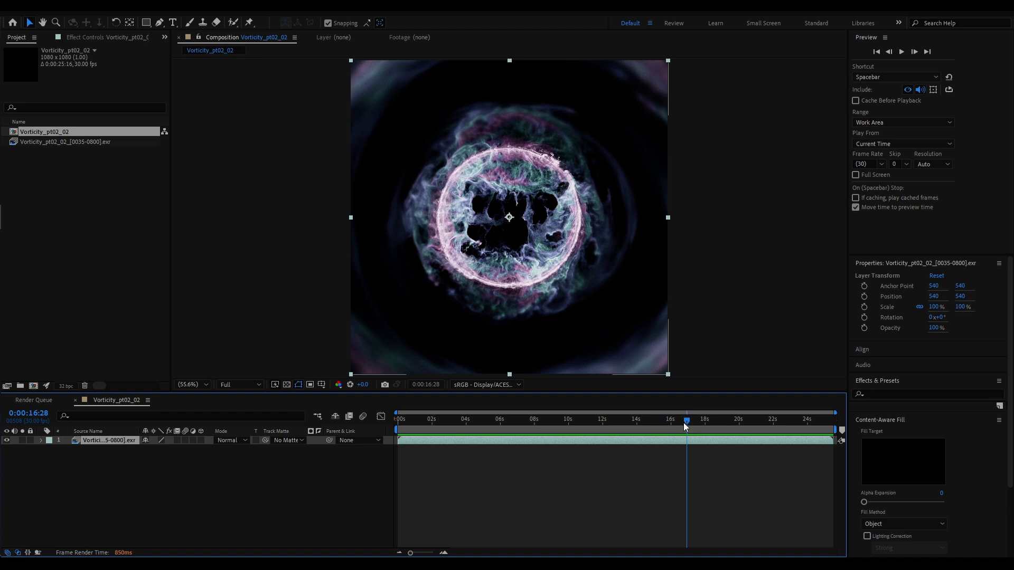
pyautogui.moveTo(685, 422); pyautogui.dragTo(724, 439)
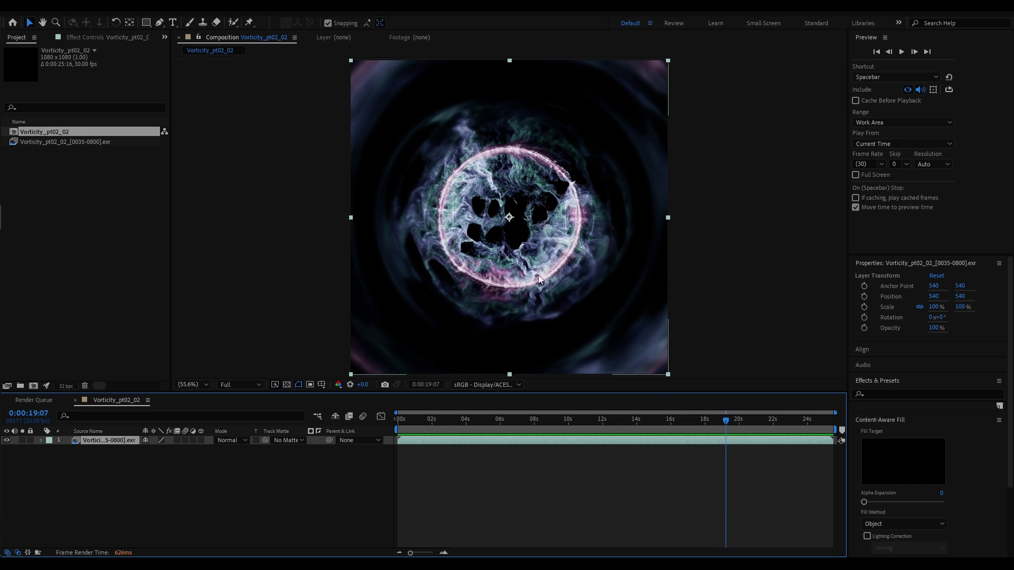
pyautogui.moveTo(725, 418)
pyautogui.mouseDown()
pyautogui.moveTo(692, 420)
pyautogui.moveTo(730, 426)
pyautogui.moveTo(588, 421)
pyautogui.moveTo(677, 409)
pyautogui.moveTo(736, 421)
pyautogui.moveTo(715, 417)
pyautogui.moveTo(724, 420)
pyautogui.mouseUp()
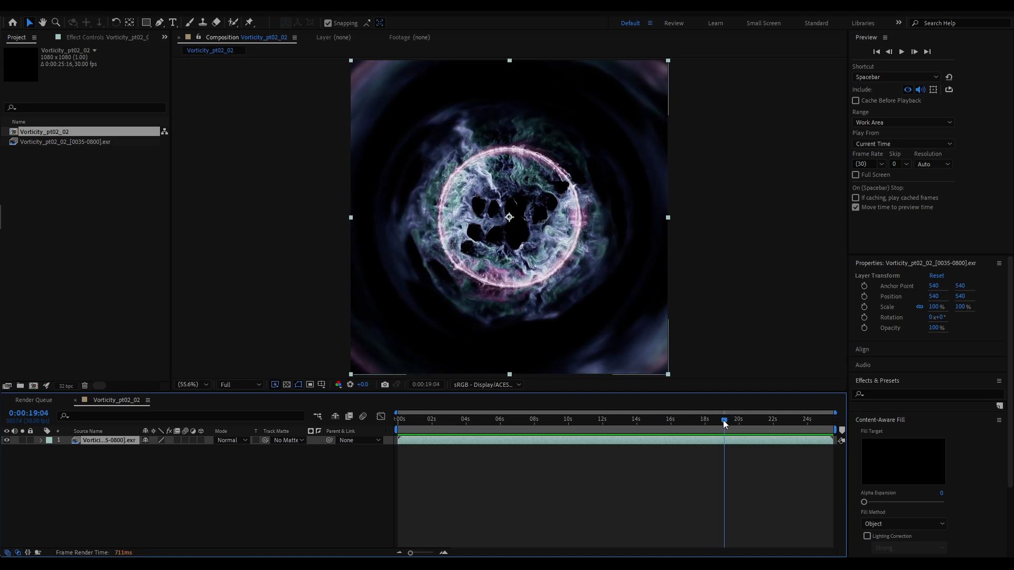
pyautogui.moveTo(724, 420); pyautogui.dragTo(567, 464)
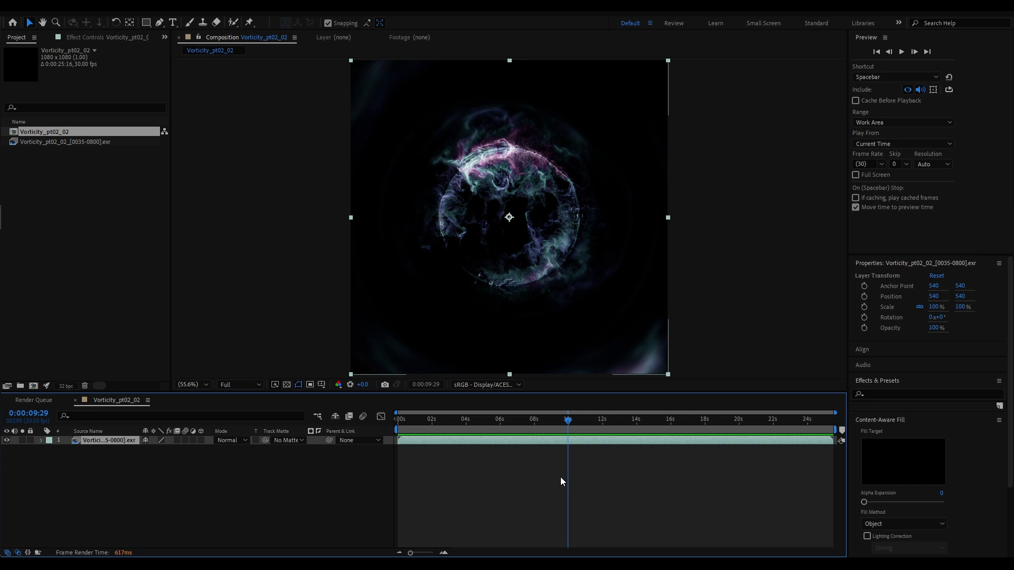
pyautogui.moveTo(517, 422); pyautogui.dragTo(395, 429)
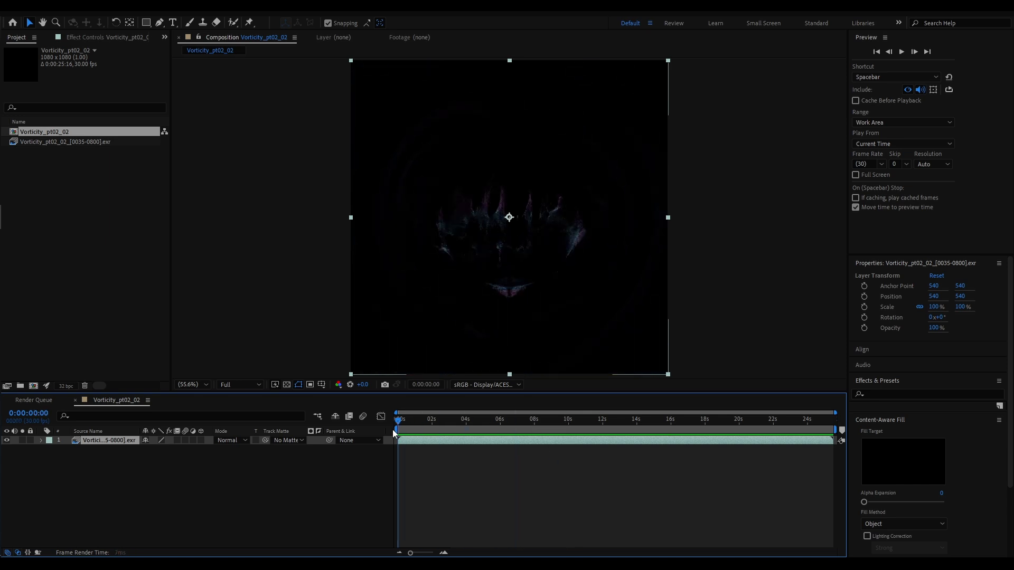
pyautogui.press('space')
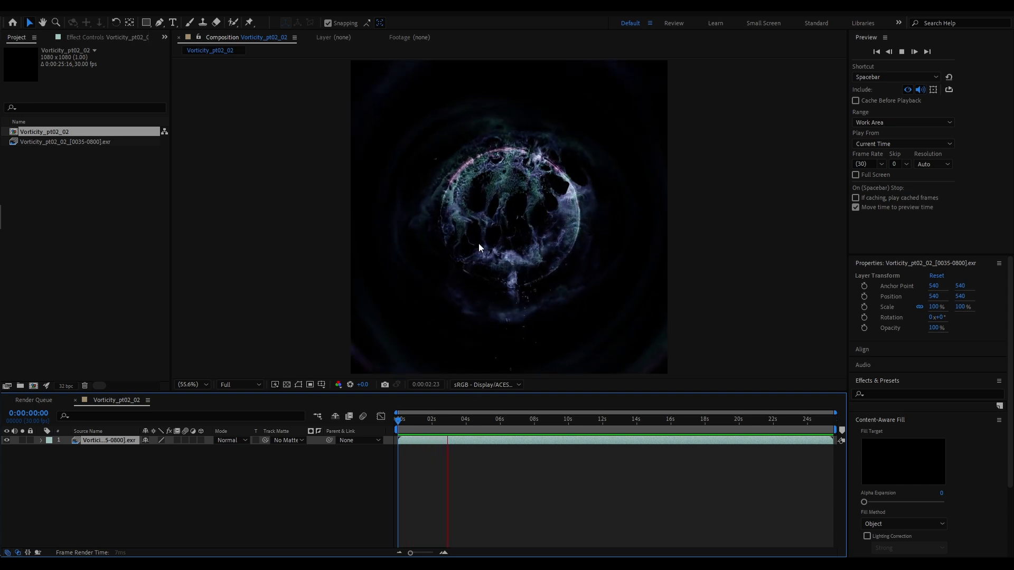
# Enable time remapping on the Vorticity_pt02_02_[0035-0800].exr layer
pyautogui.click(491, 422)
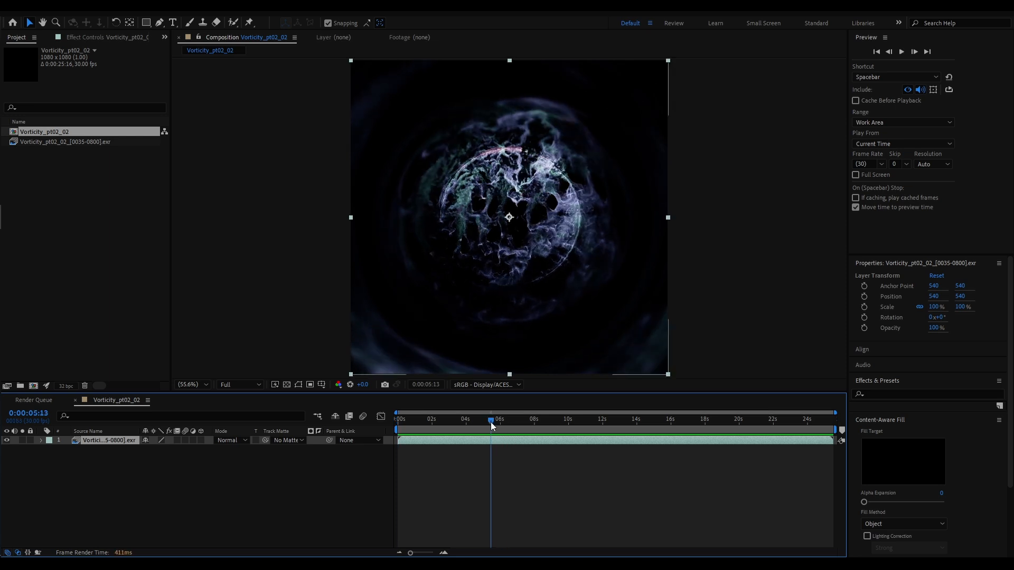
pyautogui.moveTo(490, 423); pyautogui.dragTo(479, 420)
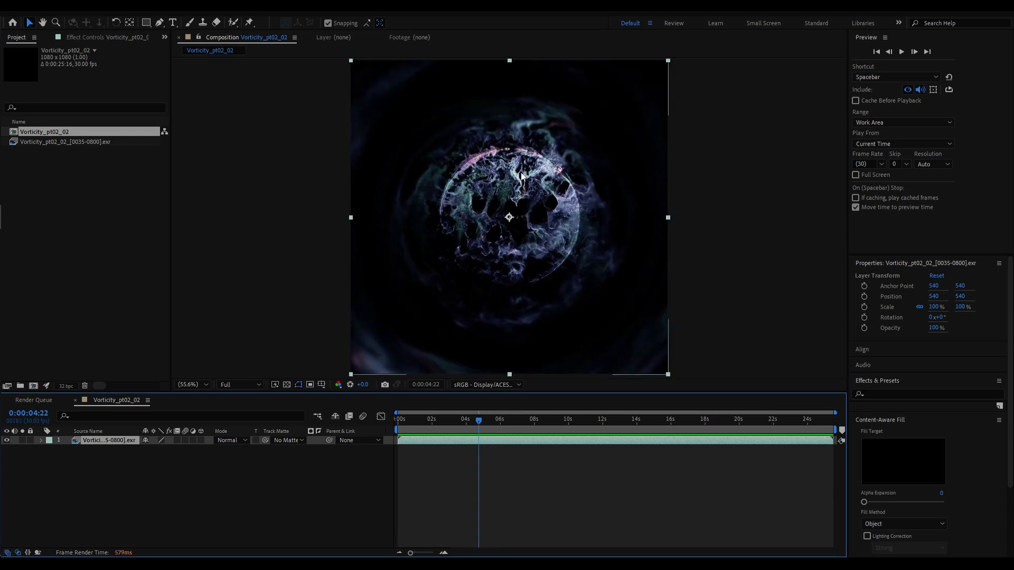
pyautogui.moveTo(479, 422); pyautogui.dragTo(458, 425)
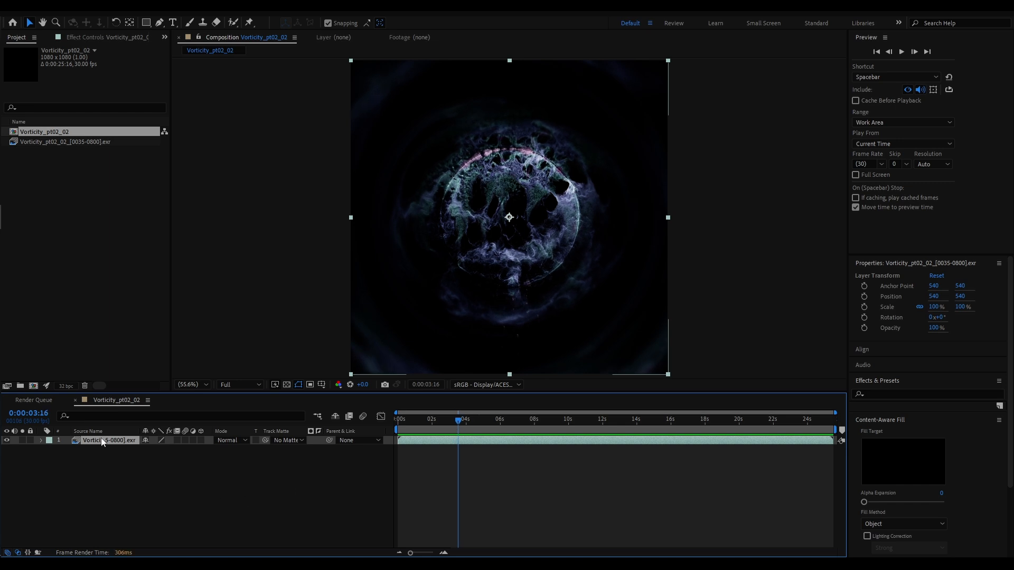
pyautogui.click(87, 6)
pyautogui.moveTo(199, 148)
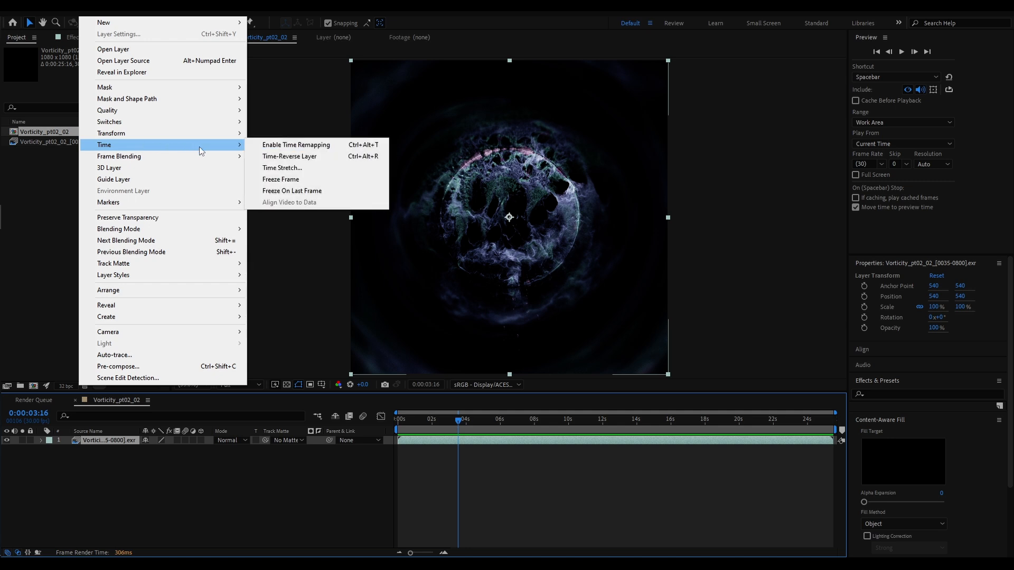
pyautogui.click(285, 146)
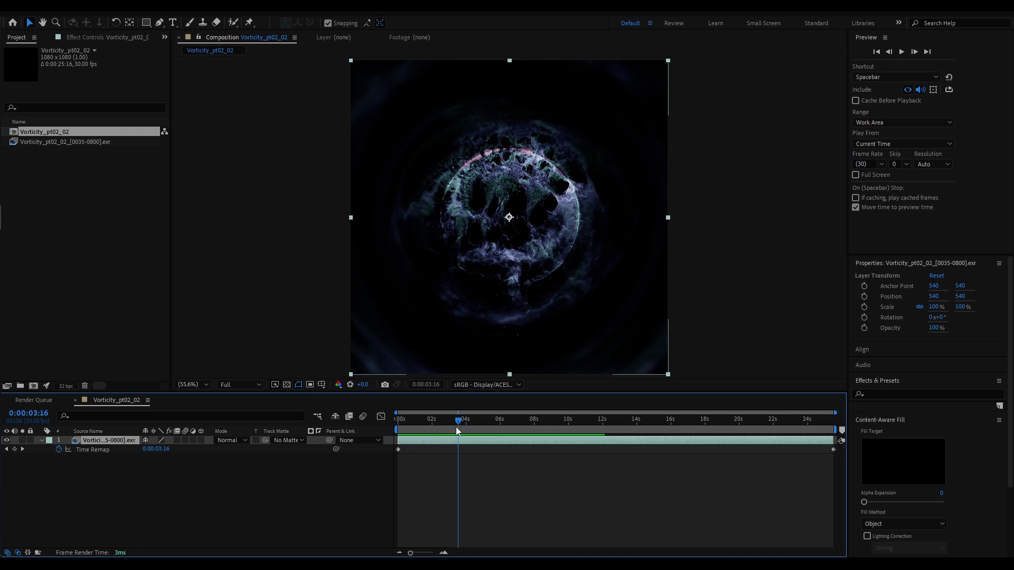
# Add a Time Remap keyframe at 0:00:03:29 and slide it together with the end keyframe back to about 0.8 seconds
pyautogui.moveTo(458, 420)
pyautogui.mouseDown()
pyautogui.moveTo(402, 428)
pyautogui.moveTo(465, 424)
pyautogui.mouseUp()
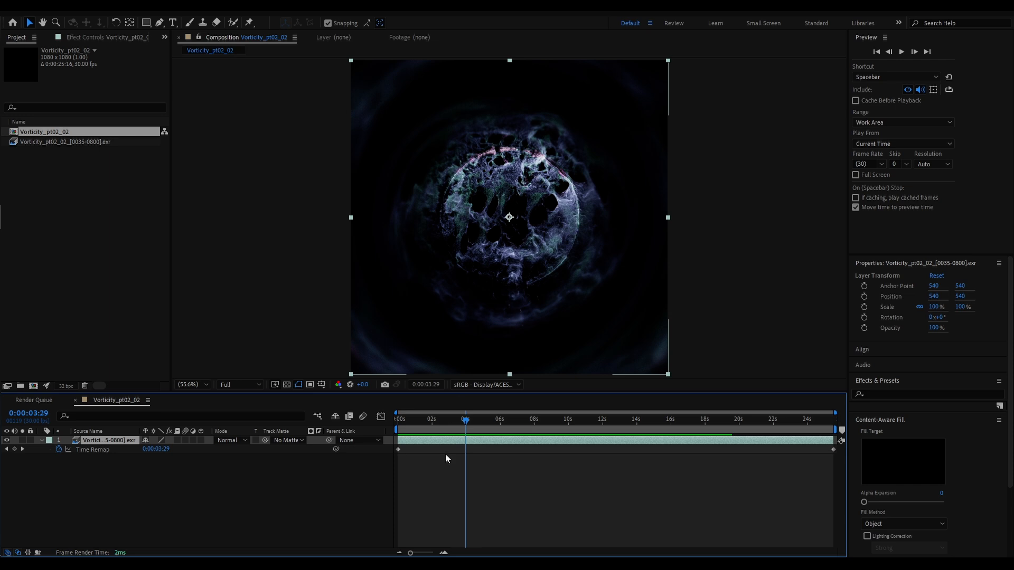
pyautogui.click(14, 449)
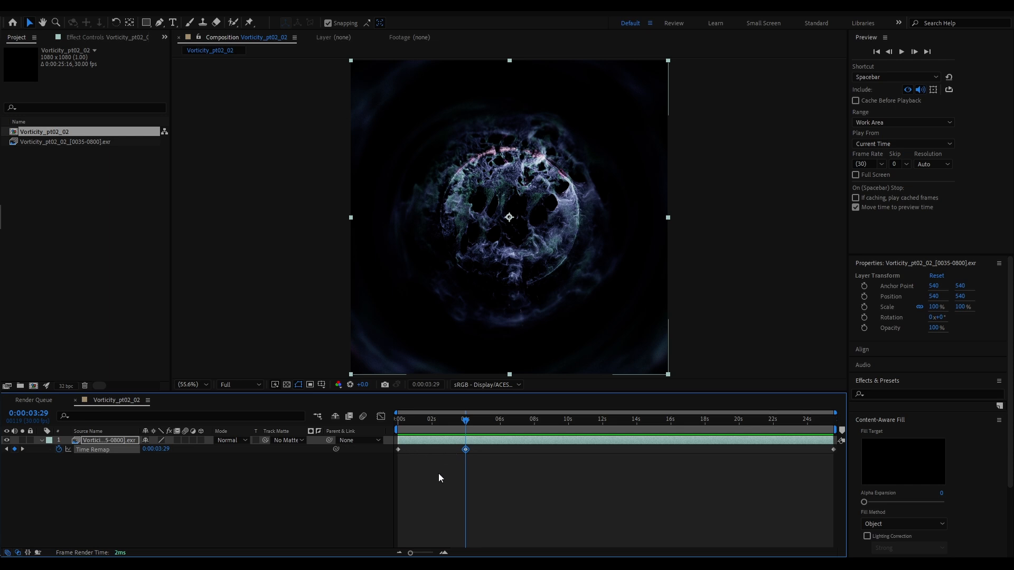
pyautogui.moveTo(457, 477); pyautogui.dragTo(835, 444)
pyautogui.moveTo(465, 450); pyautogui.dragTo(414, 459)
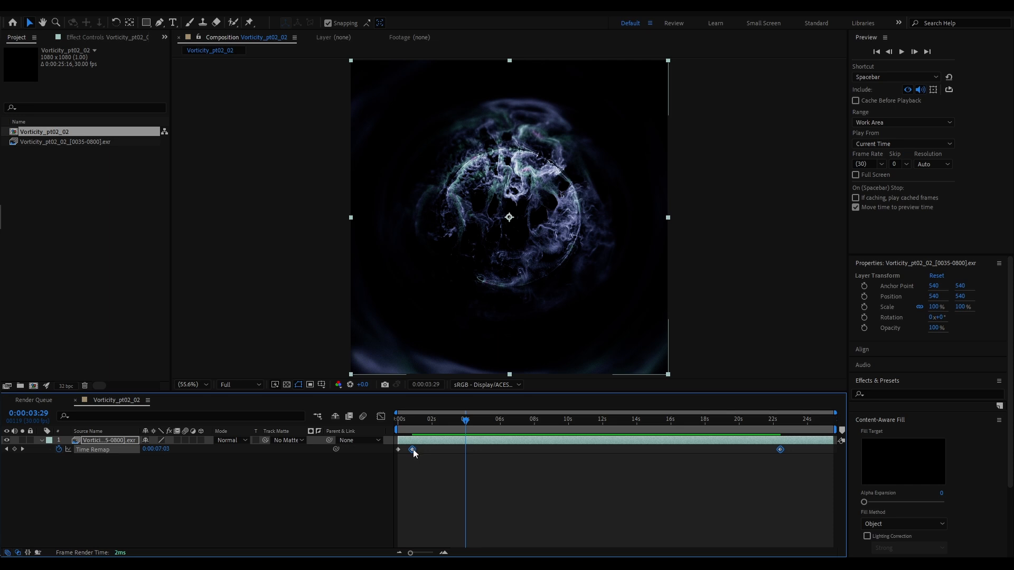
# Play the sped-up opening from the first frame to check its timing
pyautogui.moveTo(417, 422); pyautogui.dragTo(389, 457)
pyautogui.press('space')
pyautogui.press('space')
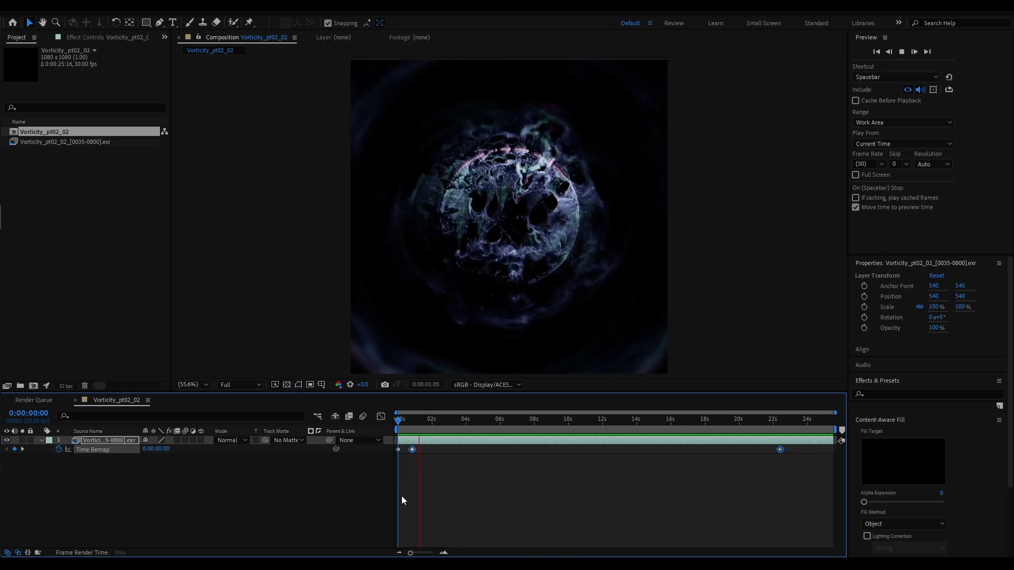
pyautogui.moveTo(414, 419); pyautogui.dragTo(394, 436)
pyautogui.press('space')
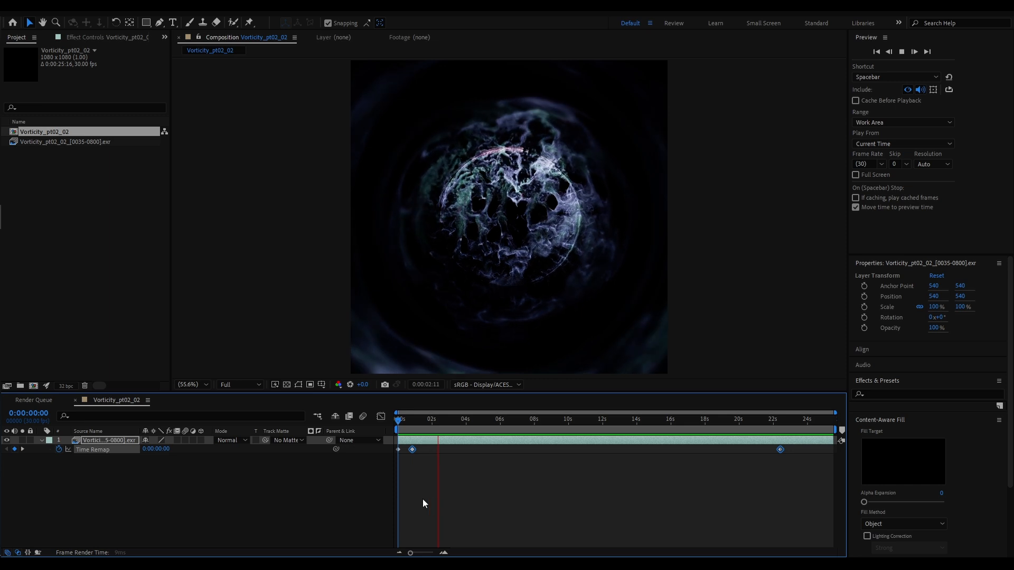
pyautogui.press('space')
# Apply Easy Ease Out to the first Time Remap keyframe at 0:00:00:00
pyautogui.click(398, 455)
pyautogui.click(398, 449)
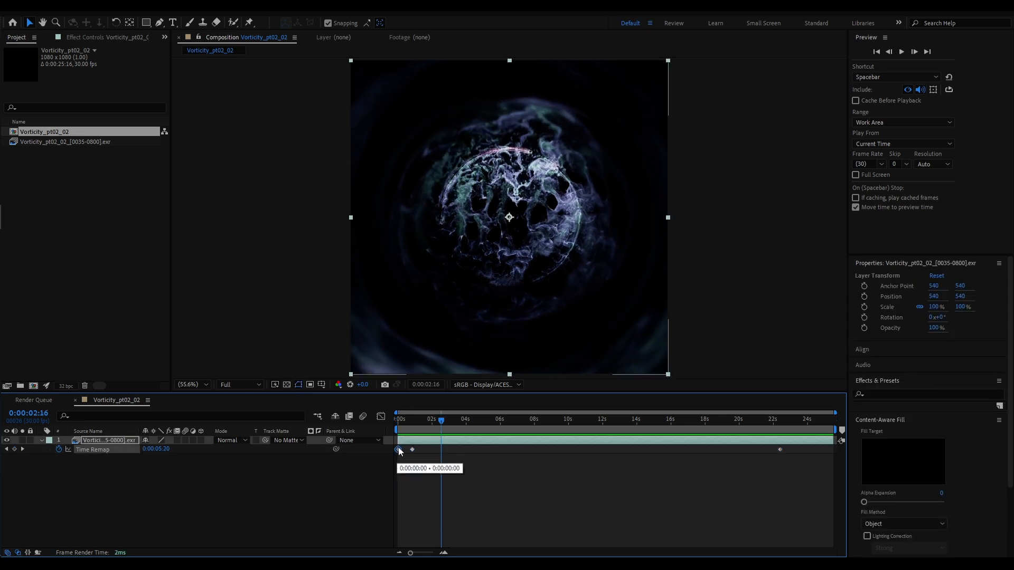
pyautogui.rightClick(399, 450)
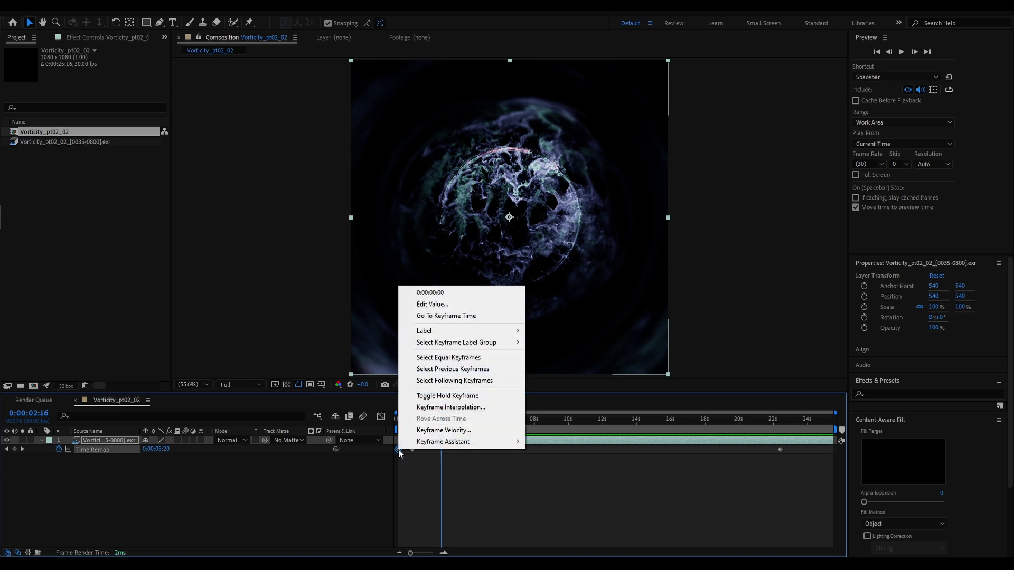
pyautogui.moveTo(497, 443)
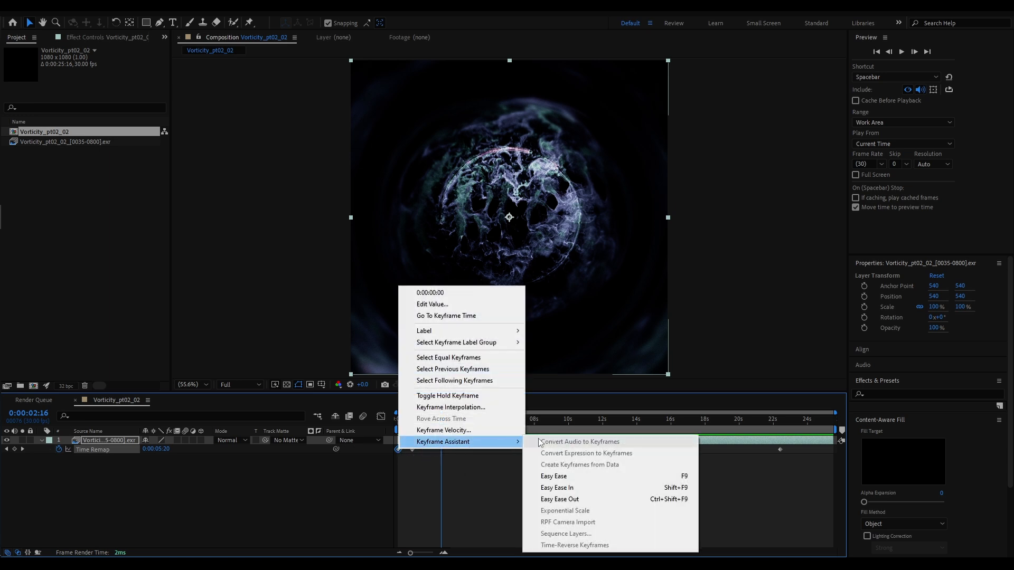
pyautogui.click(572, 499)
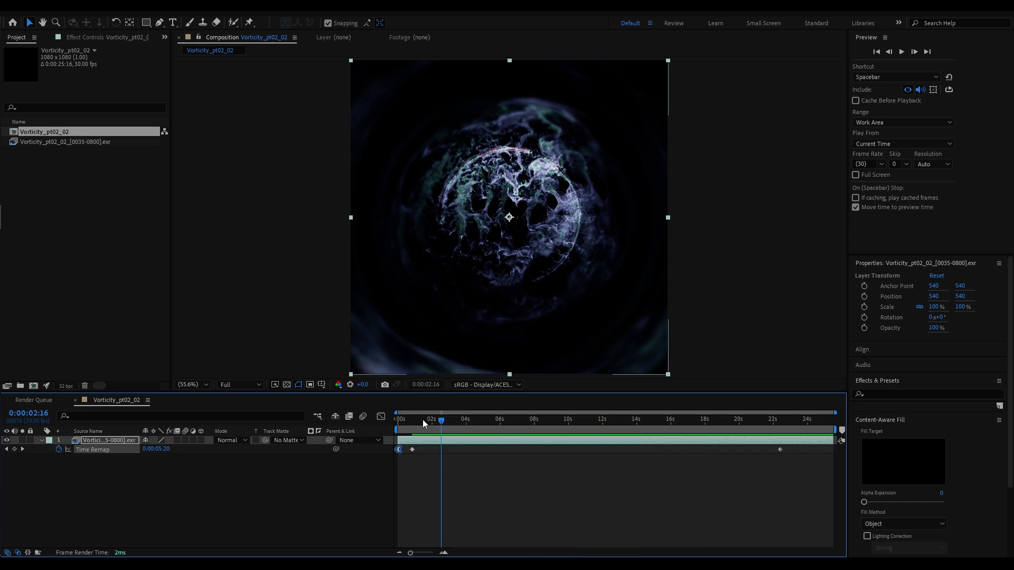
# Replay the opening seconds several times from the first frame to judge the eased speed-up
pyautogui.moveTo(422, 420); pyautogui.dragTo(386, 432)
pyautogui.press('space')
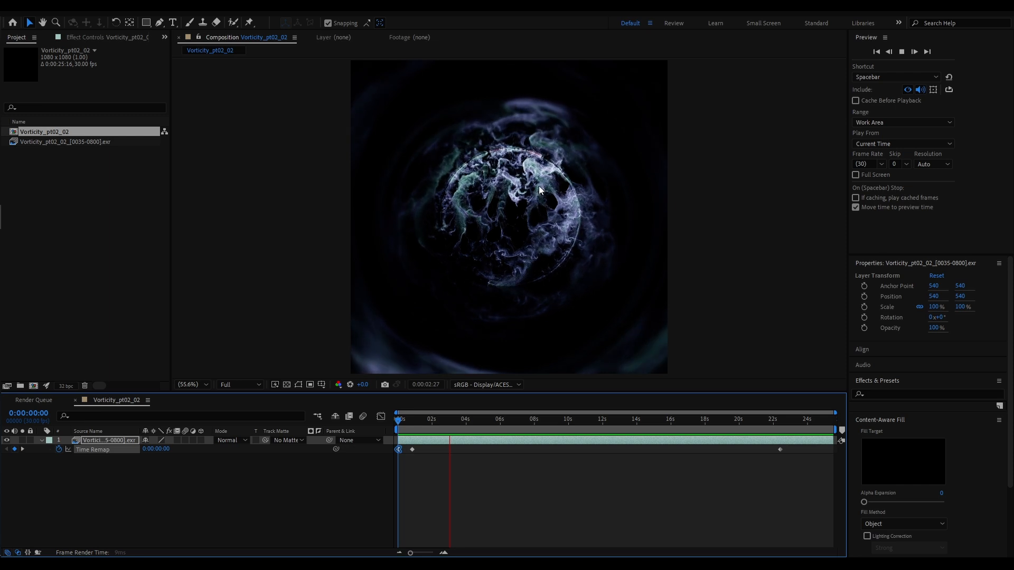
pyautogui.press('space')
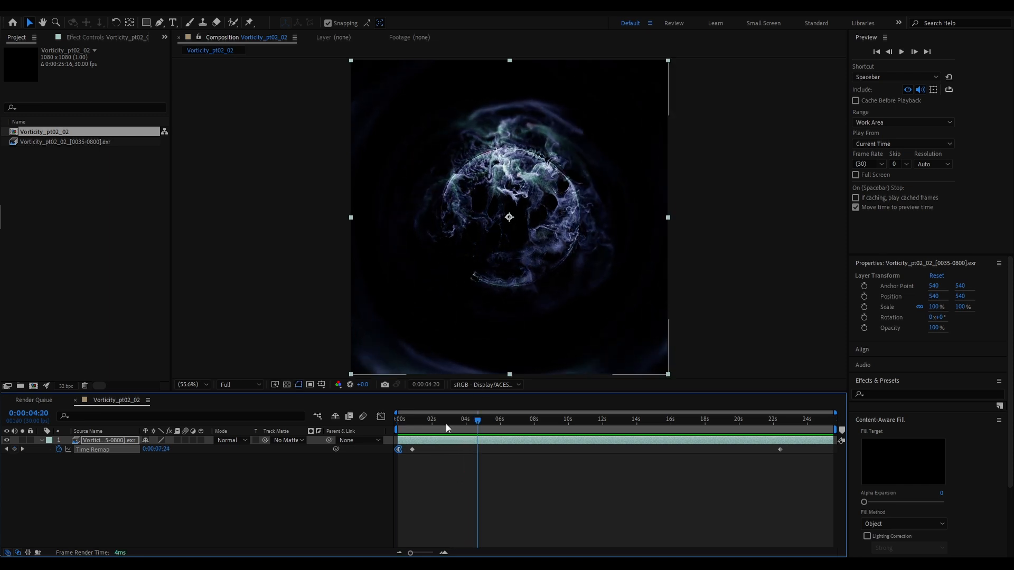
pyautogui.moveTo(446, 424); pyautogui.dragTo(385, 440)
pyautogui.press('space')
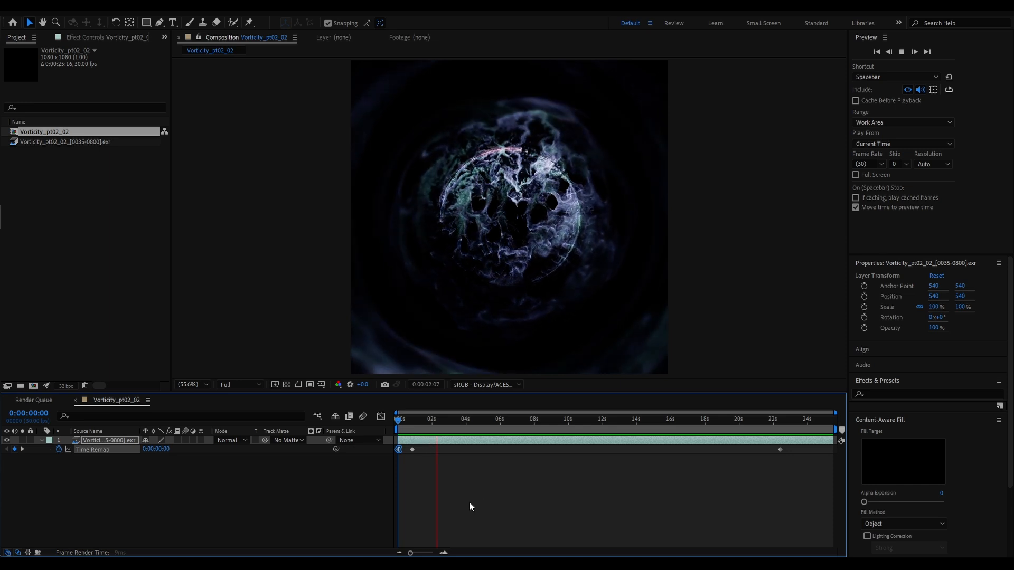
pyautogui.press('space')
pyautogui.moveTo(437, 420); pyautogui.dragTo(393, 450)
pyautogui.press('space')
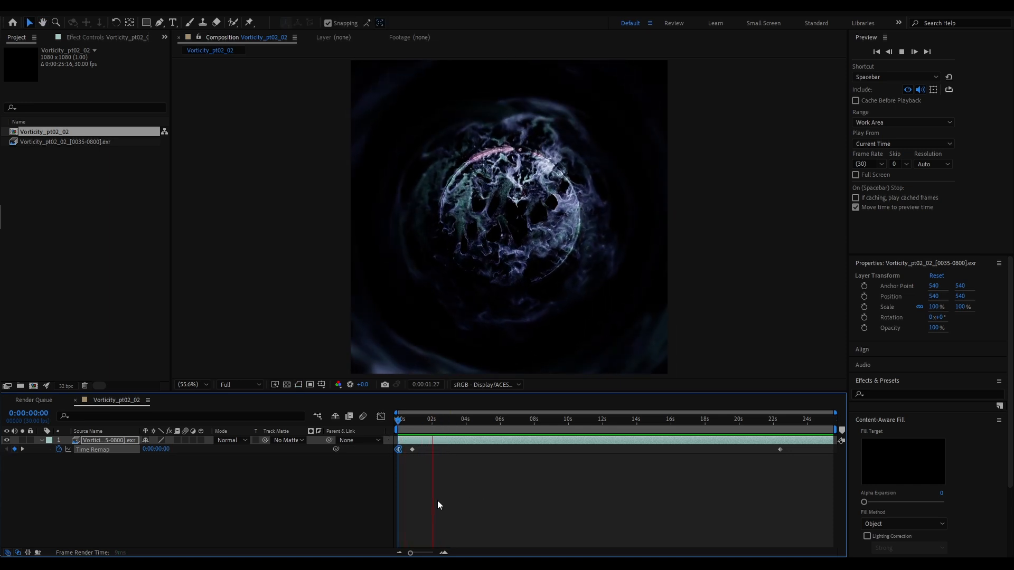
# Add a Time Remap keyframe at 0:00:03:12
pyautogui.click(463, 421)
pyautogui.moveTo(463, 420)
pyautogui.mouseDown()
pyautogui.moveTo(544, 423)
pyautogui.moveTo(423, 424)
pyautogui.moveTo(457, 421)
pyautogui.mouseUp()
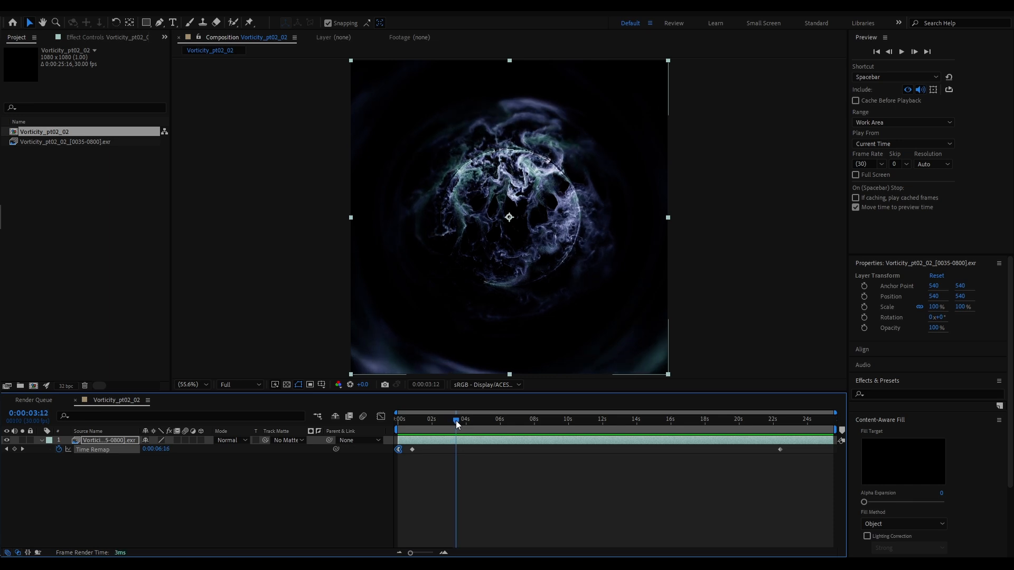
pyautogui.click(15, 449)
# Add a Time Remap keyframe at 0:00:08:00 and slide it together with the end keyframe back to about 4 seconds
pyautogui.moveTo(459, 417); pyautogui.dragTo(536, 423)
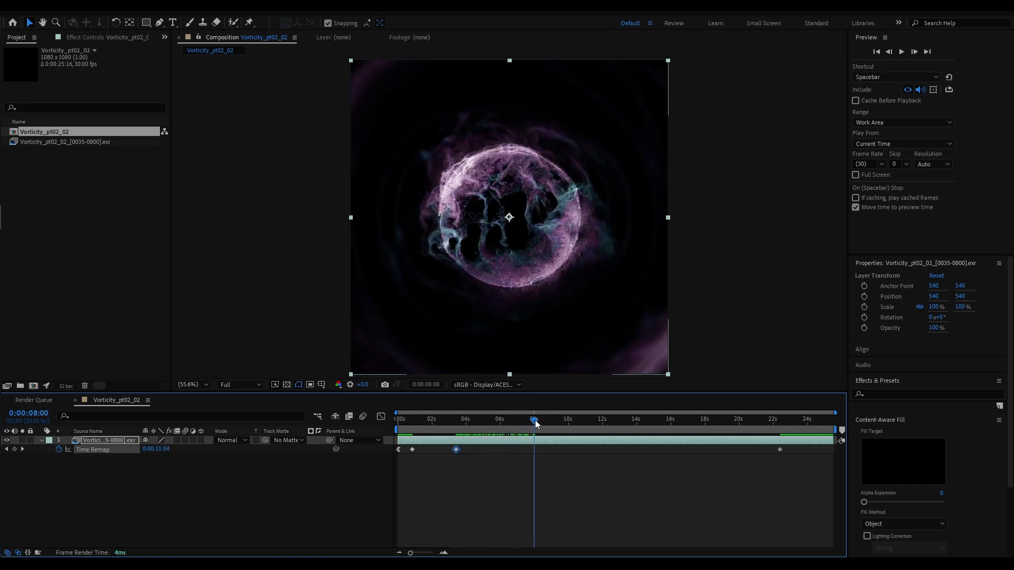
pyautogui.click(14, 450)
pyautogui.moveTo(521, 470); pyautogui.dragTo(797, 441)
pyautogui.moveTo(534, 451); pyautogui.dragTo(468, 456)
# Apply Easy Ease Out to the Time Remap keyframe at 0:00:03:12
pyautogui.click(461, 470)
pyautogui.click(455, 450)
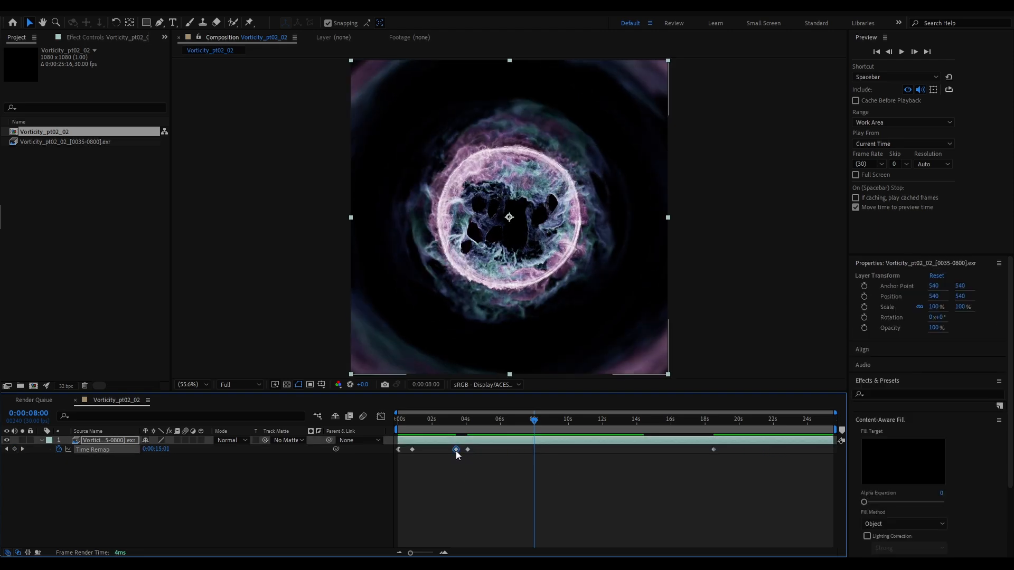
pyautogui.rightClick(455, 450)
pyautogui.moveTo(510, 446)
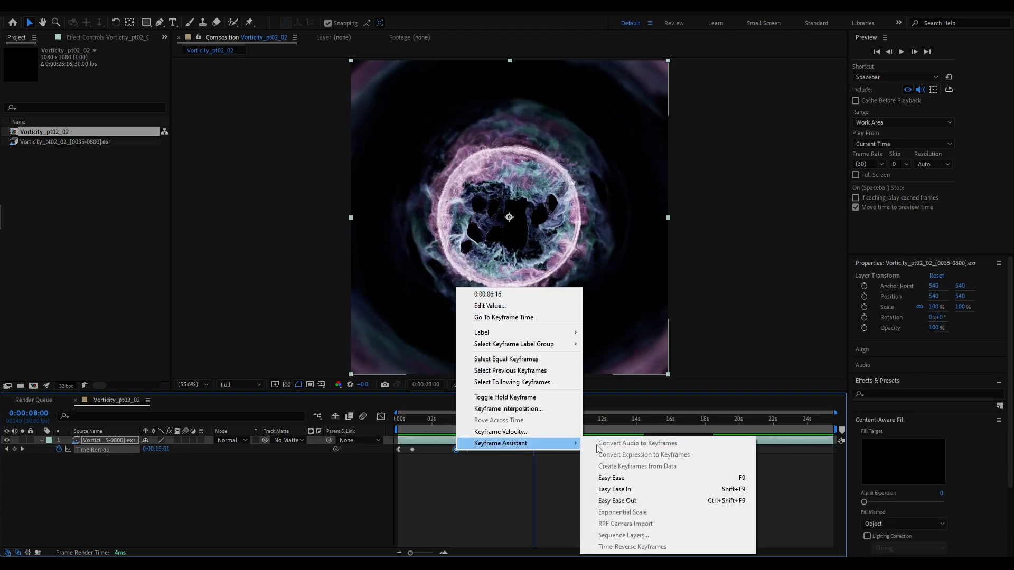
pyautogui.click(607, 501)
# Play the composition from the start through about 8 seconds to check the second speed ramp
pyautogui.moveTo(464, 422); pyautogui.dragTo(356, 442)
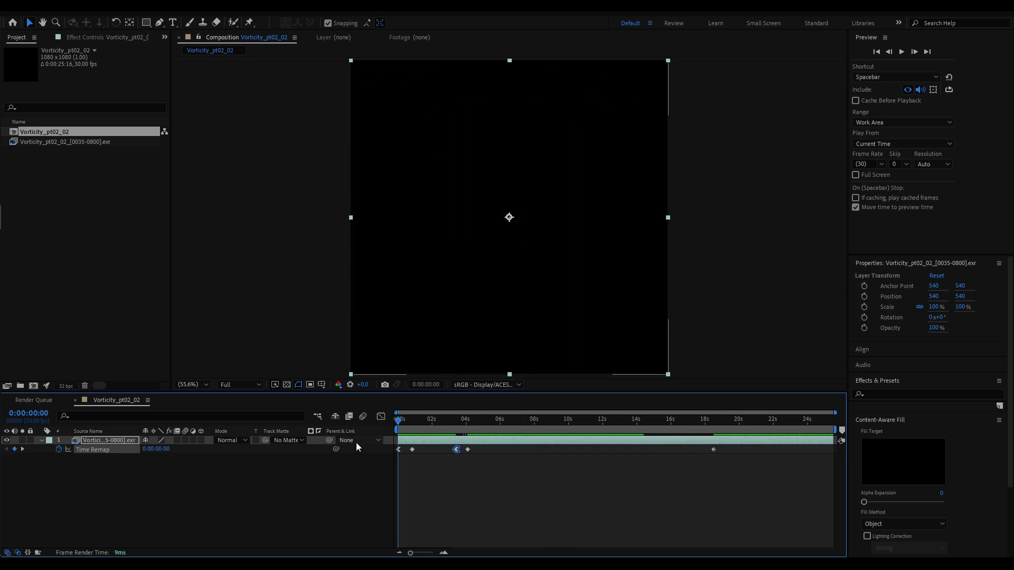
pyautogui.press('space')
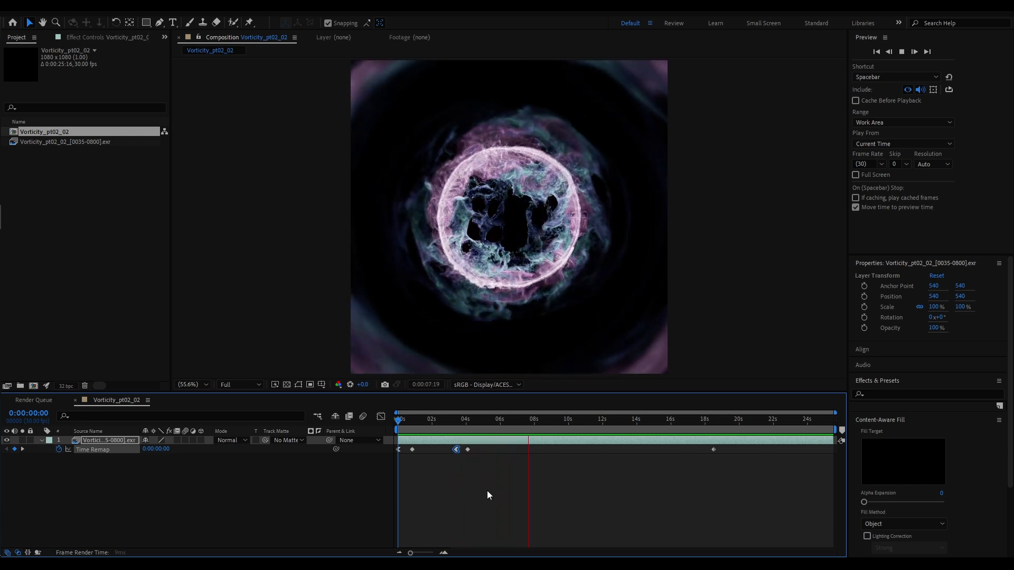
pyautogui.press('space')
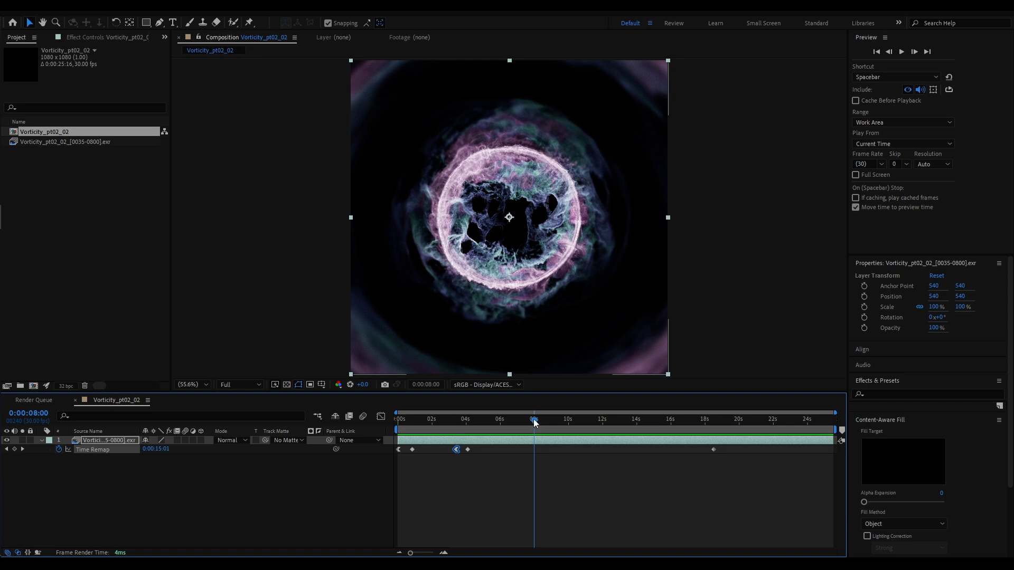
# Add a Time Remap keyframe at about 7 seconds
pyautogui.moveTo(534, 421); pyautogui.dragTo(604, 430)
pyautogui.click(15, 449)
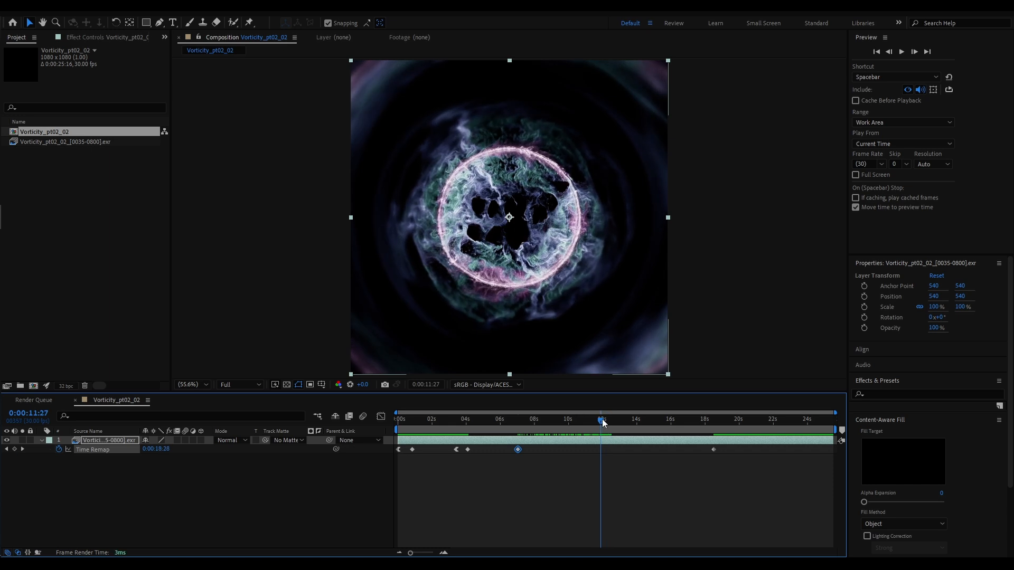
# Add a Time Remap keyframe at 0:00:12:14 and slide it together with the end keyframe back to about 8 seconds
pyautogui.moveTo(604, 423); pyautogui.dragTo(613, 419)
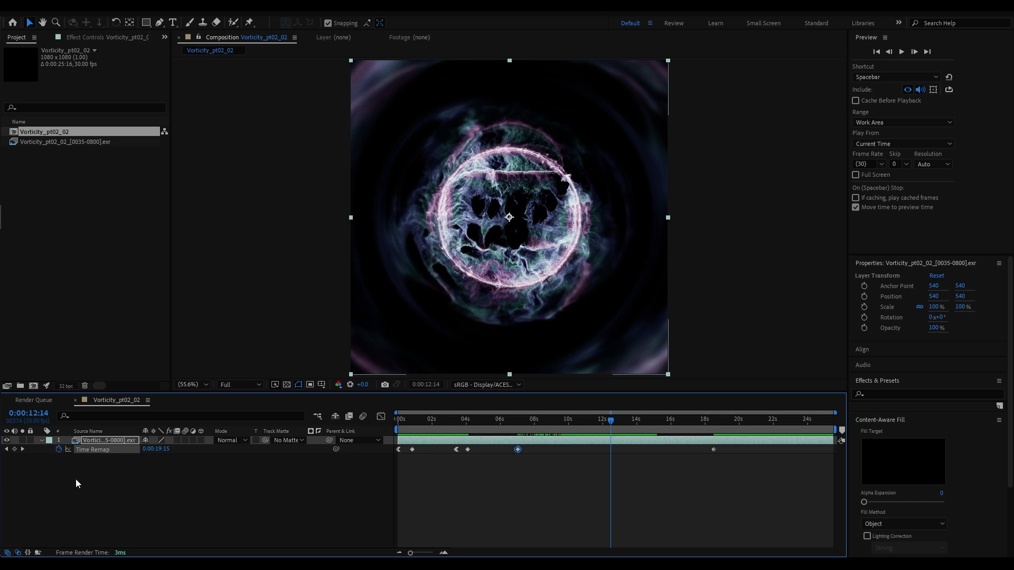
pyautogui.click(14, 449)
pyautogui.moveTo(599, 462); pyautogui.dragTo(717, 444)
pyautogui.moveTo(609, 452); pyautogui.dragTo(533, 457)
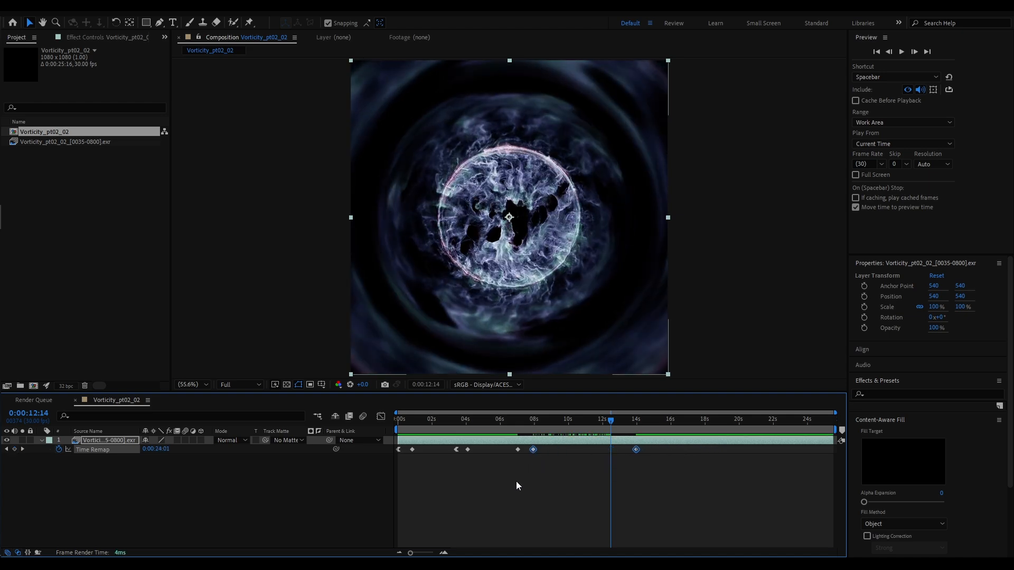
# Apply Easy Ease Out to the Time Remap keyframe at about 7 seconds
pyautogui.click(518, 450)
pyautogui.rightClick(518, 449)
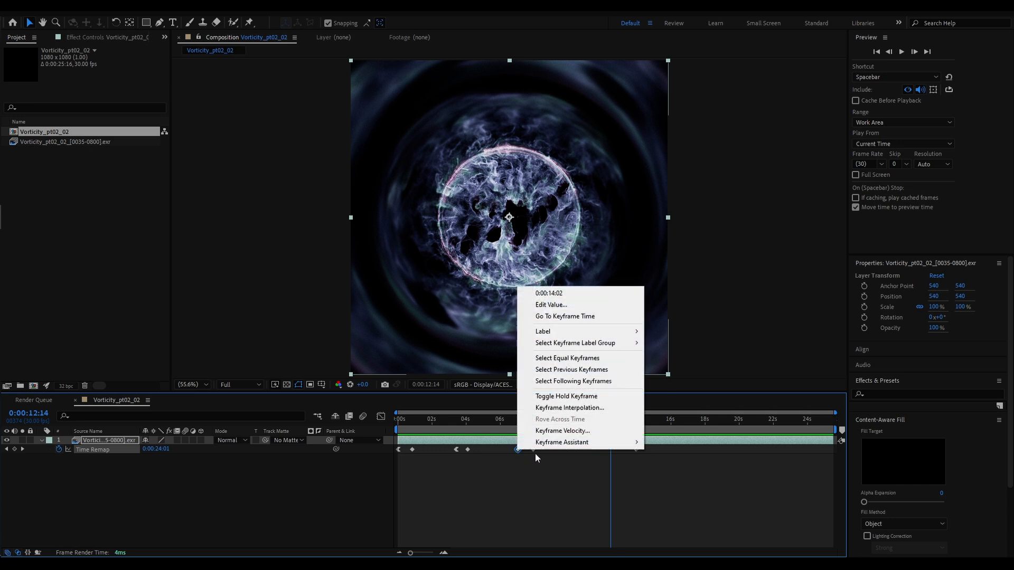
pyautogui.moveTo(617, 445)
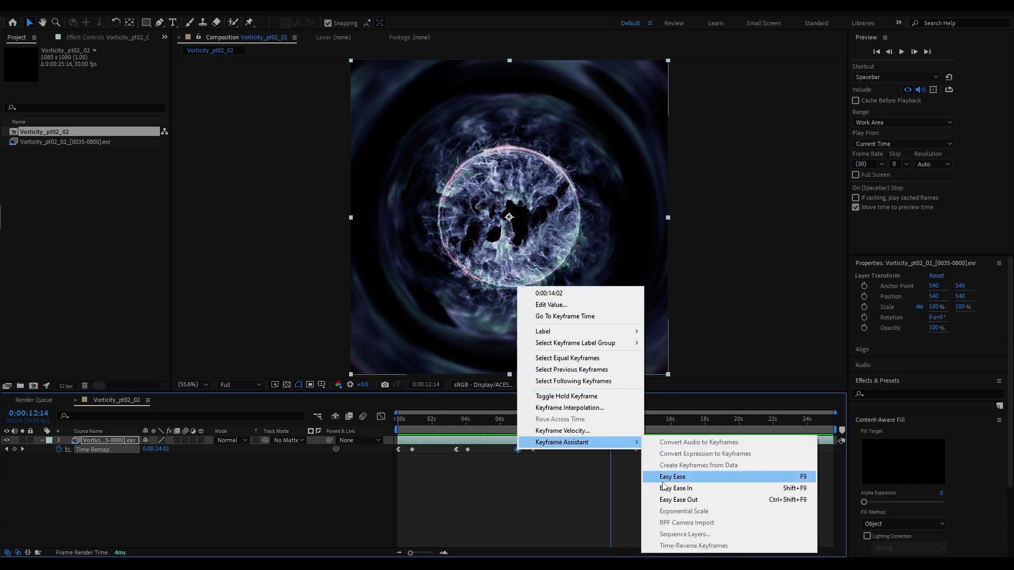
pyautogui.click(668, 500)
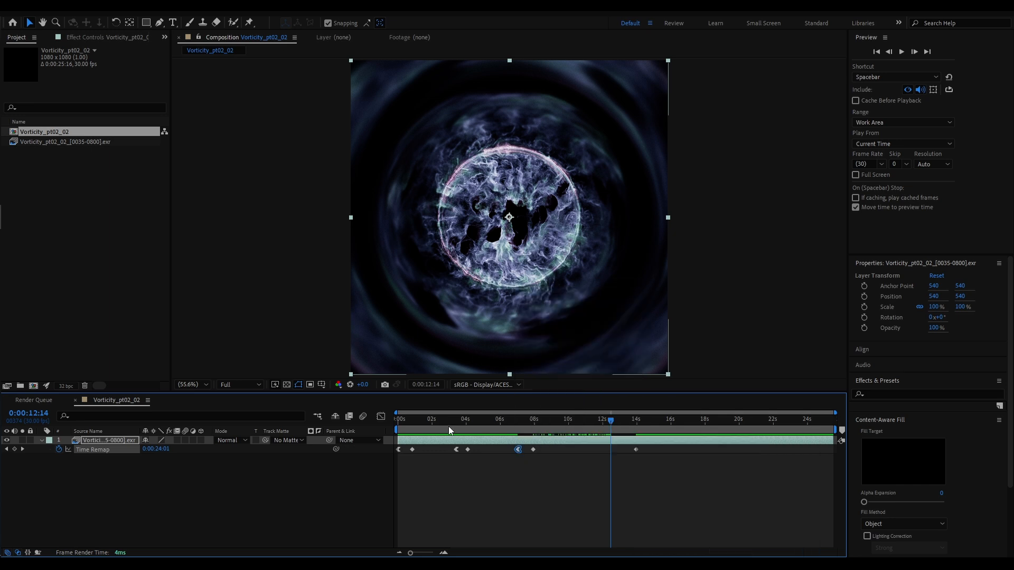
# Play the composition from the first frame to about 11 seconds to review all three speed ramps
pyautogui.press('Home')
pyautogui.press('space')
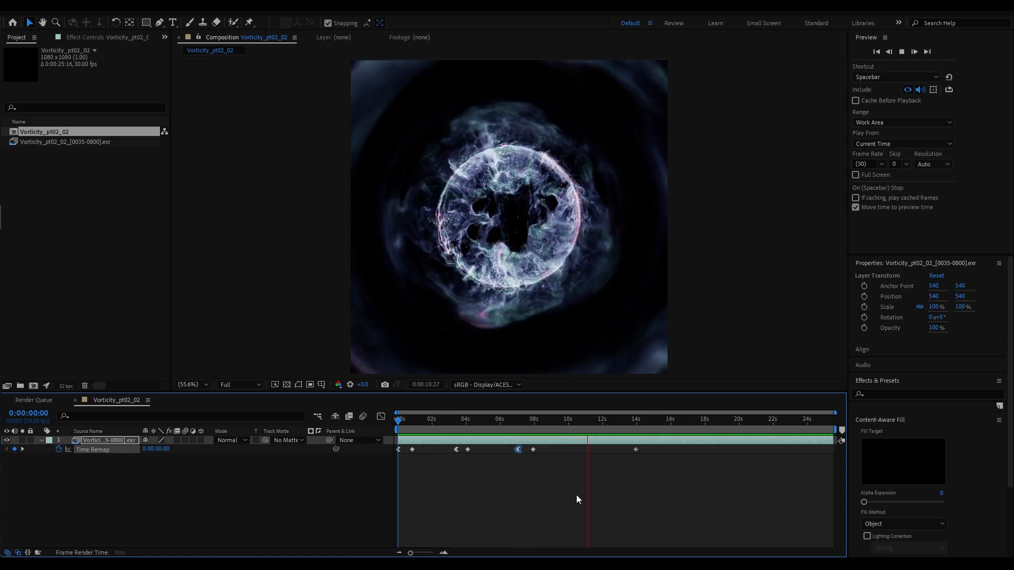
pyautogui.press('space')
# Add a Time Remap keyframe at 0:00:10:25 and move the end keyframe back to about 11.5 seconds
pyautogui.moveTo(591, 423); pyautogui.dragTo(582, 425)
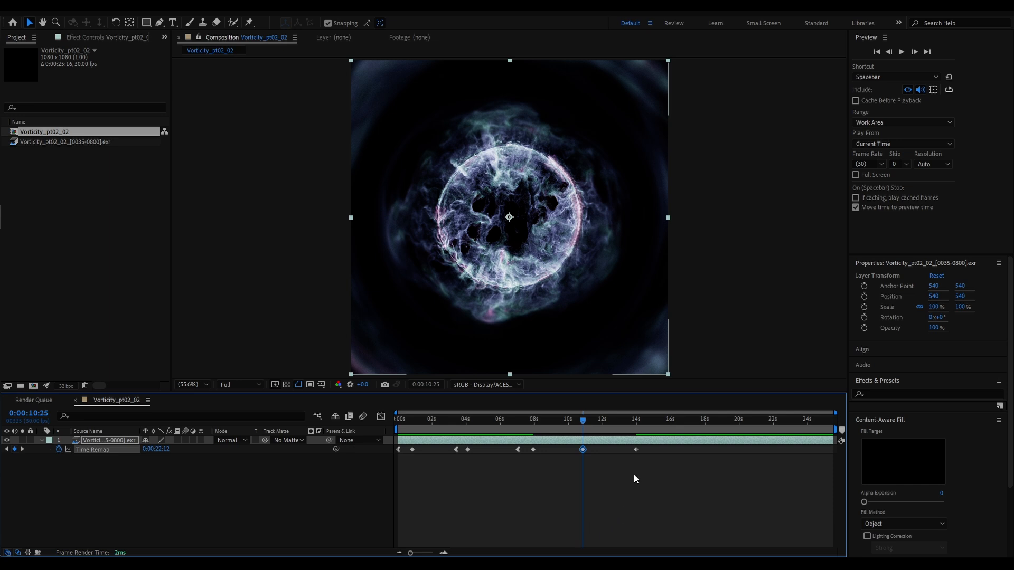
pyautogui.moveTo(636, 449); pyautogui.dragTo(584, 451)
# Apply Easy Ease Out to the Time Remap keyframe at 0:00:10:25 and trim the layer's end back to the last keyframe
pyautogui.rightClick(584, 451)
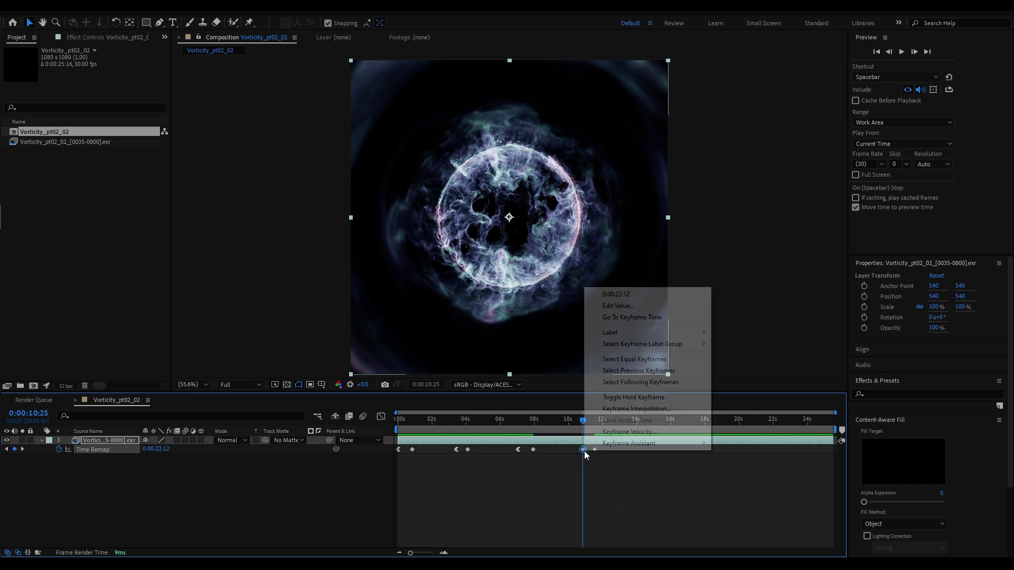
pyautogui.moveTo(620, 448)
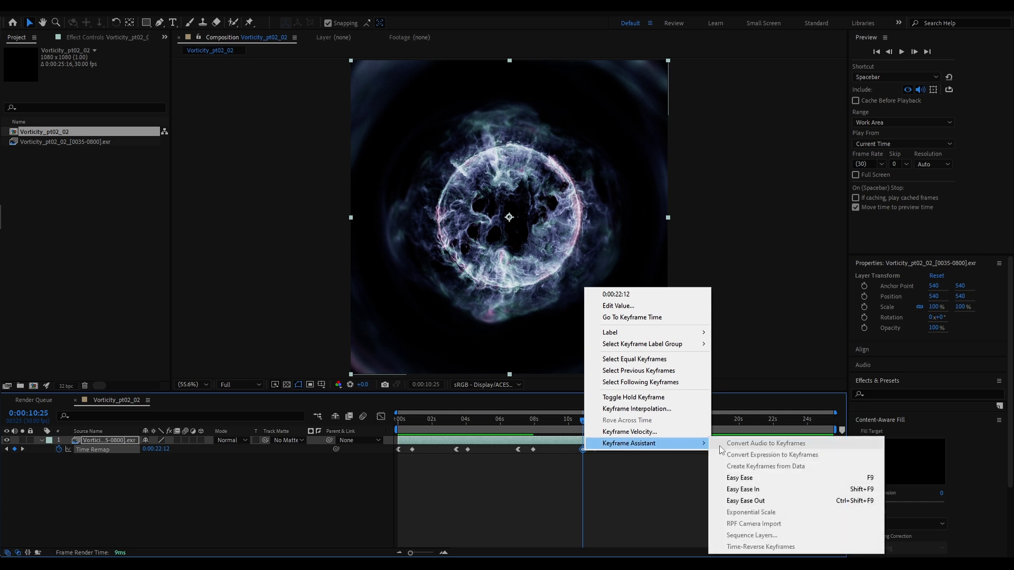
pyautogui.click(746, 502)
pyautogui.moveTo(834, 440); pyautogui.dragTo(596, 442)
# Play the composition from the first frame to about 13 seconds to review the final speed ramp and layer end
pyautogui.click(606, 420)
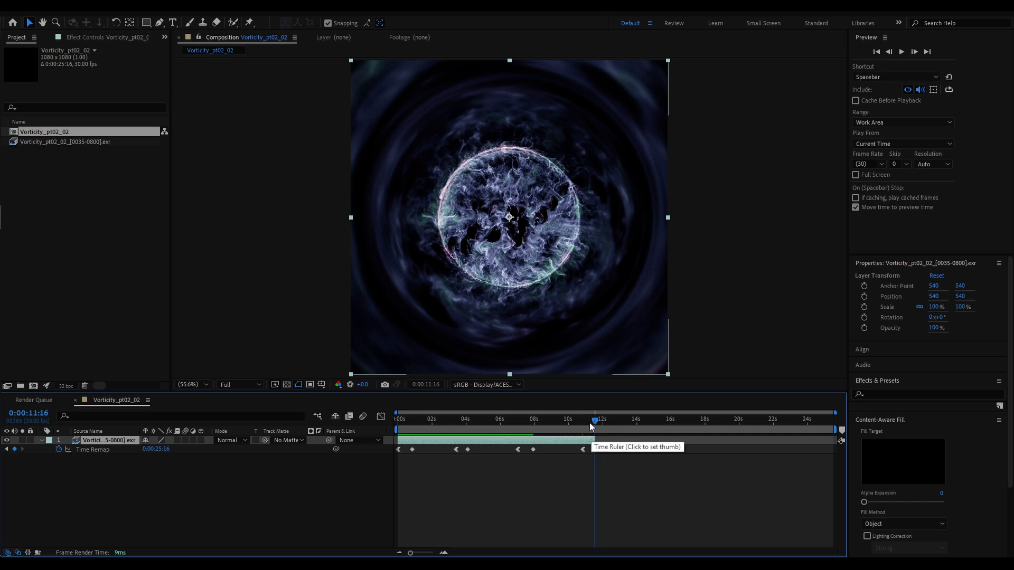
pyautogui.moveTo(597, 425); pyautogui.dragTo(399, 420)
pyautogui.press('space')
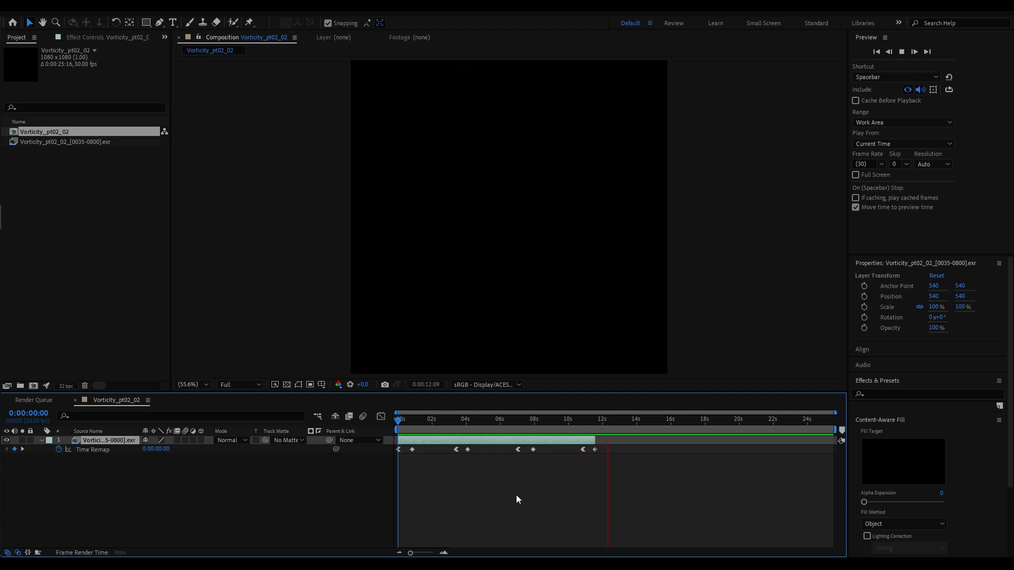
pyautogui.press('space')
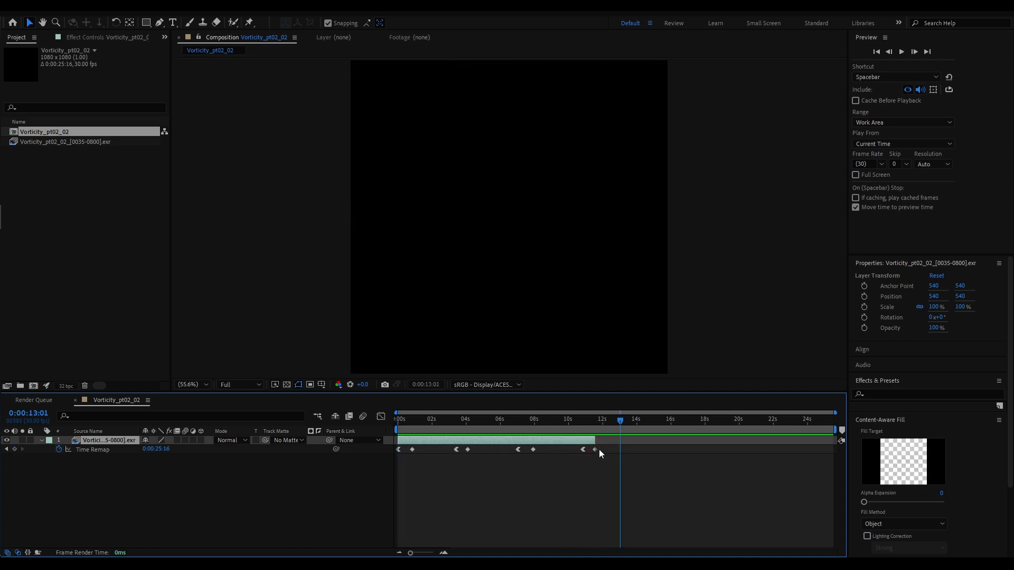
# Move the last Time Remap keyframe to 0:00:11:10 and trim the layer's end to match it
pyautogui.moveTo(595, 452); pyautogui.dragTo(592, 453)
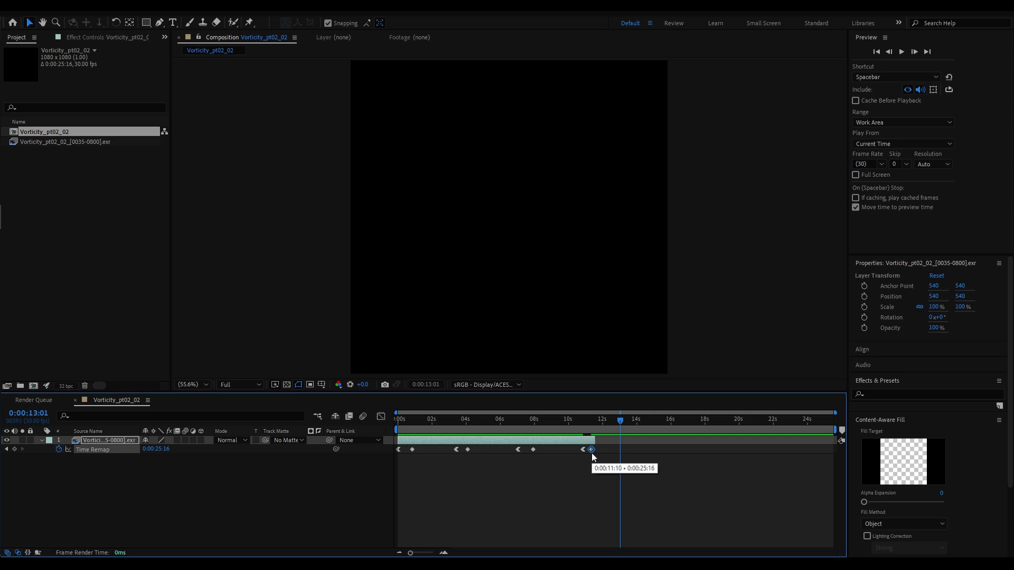
pyautogui.click(600, 440)
pyautogui.click(590, 425)
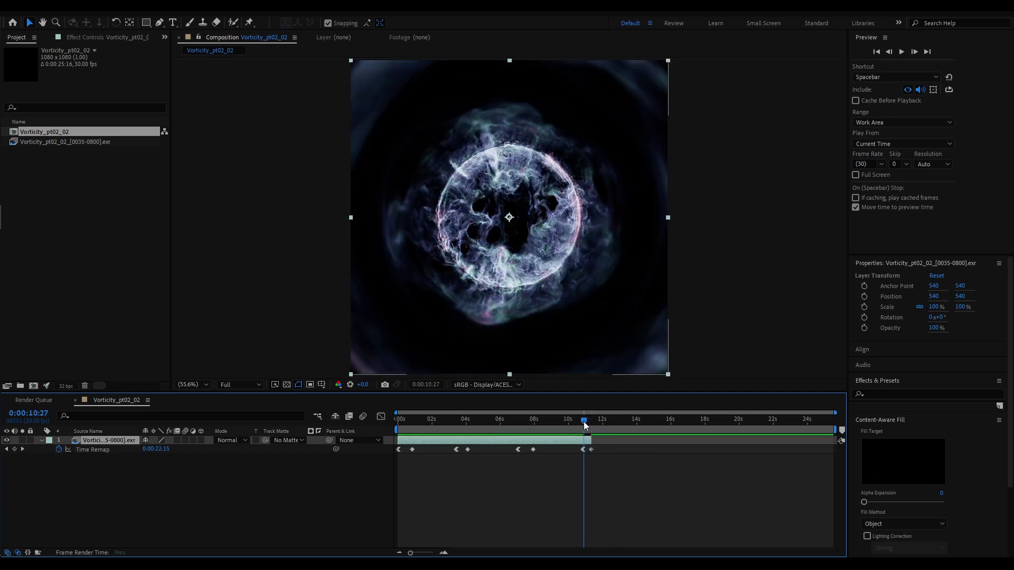
# Replay the composition from the first frame past the layer's end to check the tightened final ramp, and inspect the frame at 0:00:04:25
pyautogui.press('Home')
pyautogui.press('space')
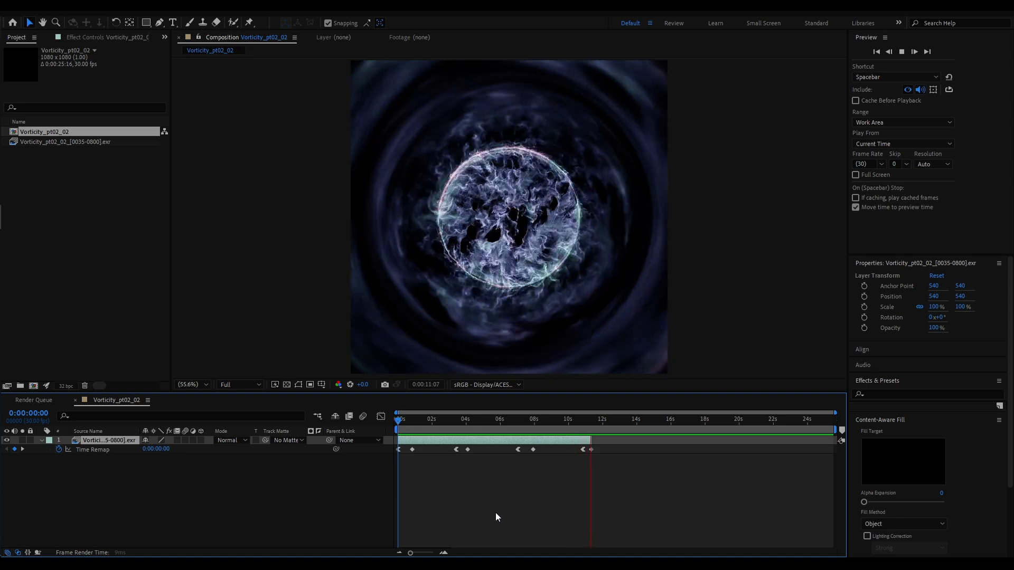
pyautogui.press('space')
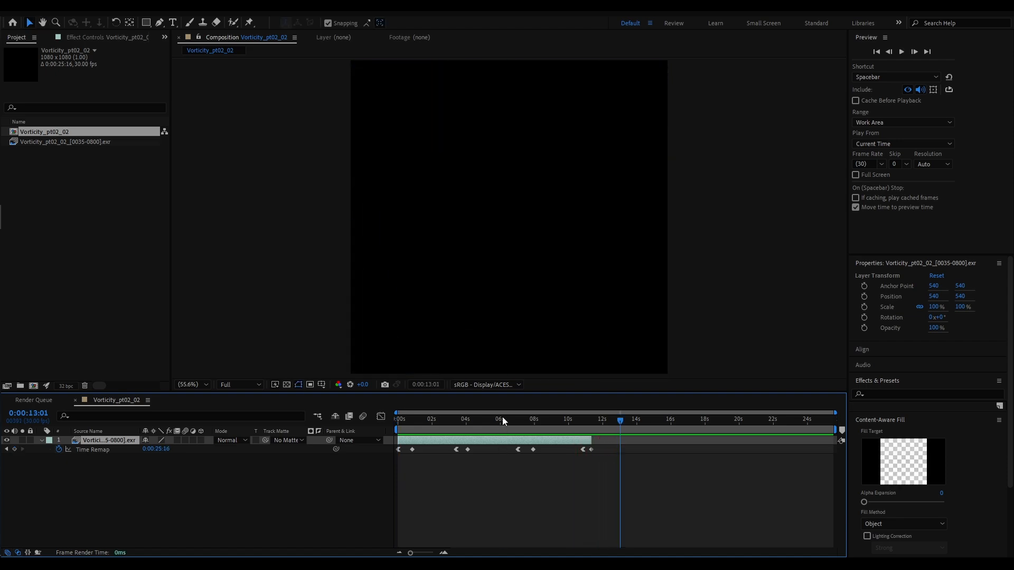
pyautogui.moveTo(502, 416); pyautogui.dragTo(481, 423)
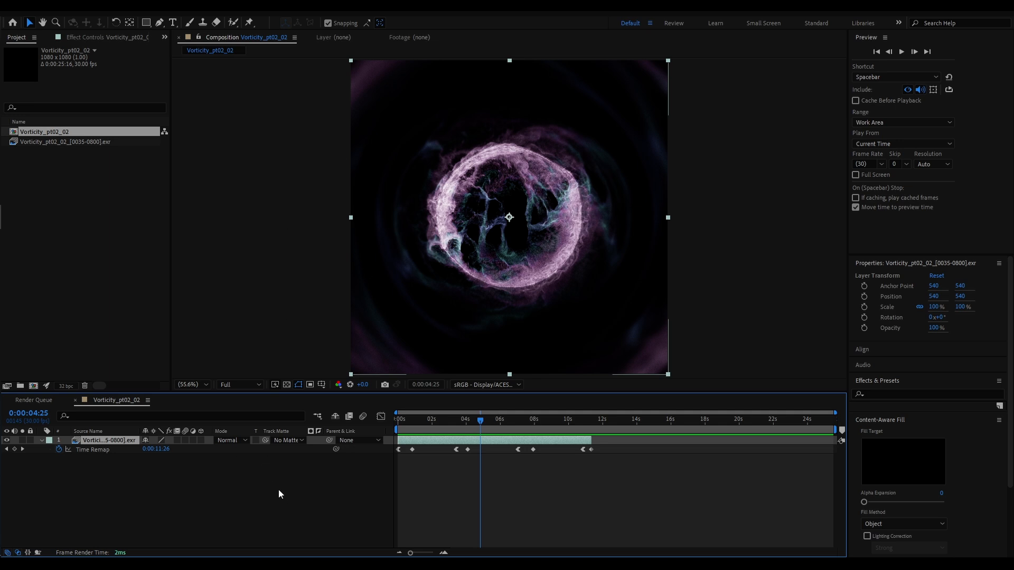
# Add the composition to the render queue and set its H.264 output color space to sRGB - Display/ACES 1.0 - SDR Video
pyautogui.click(59, 6)
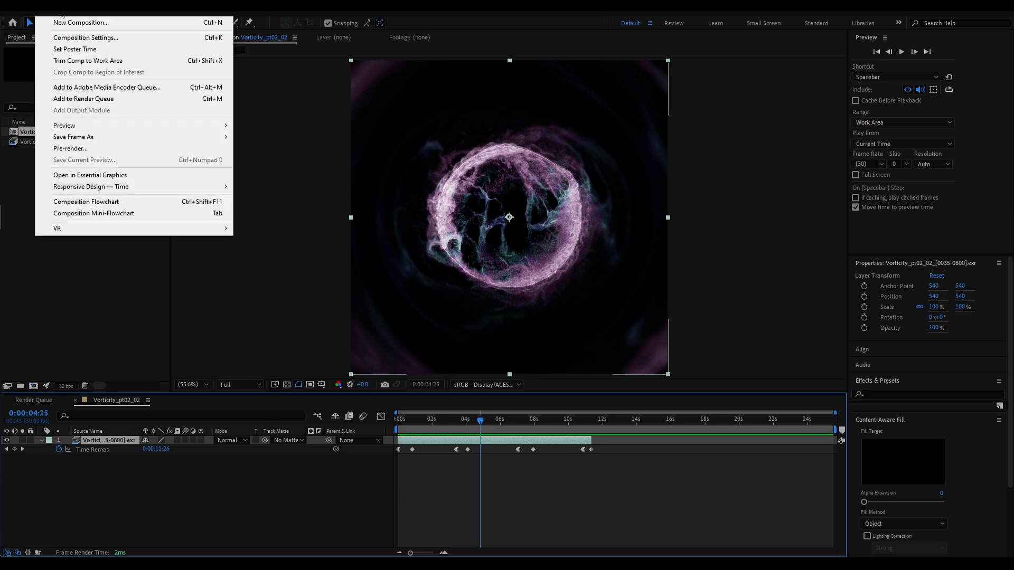
pyautogui.click(77, 99)
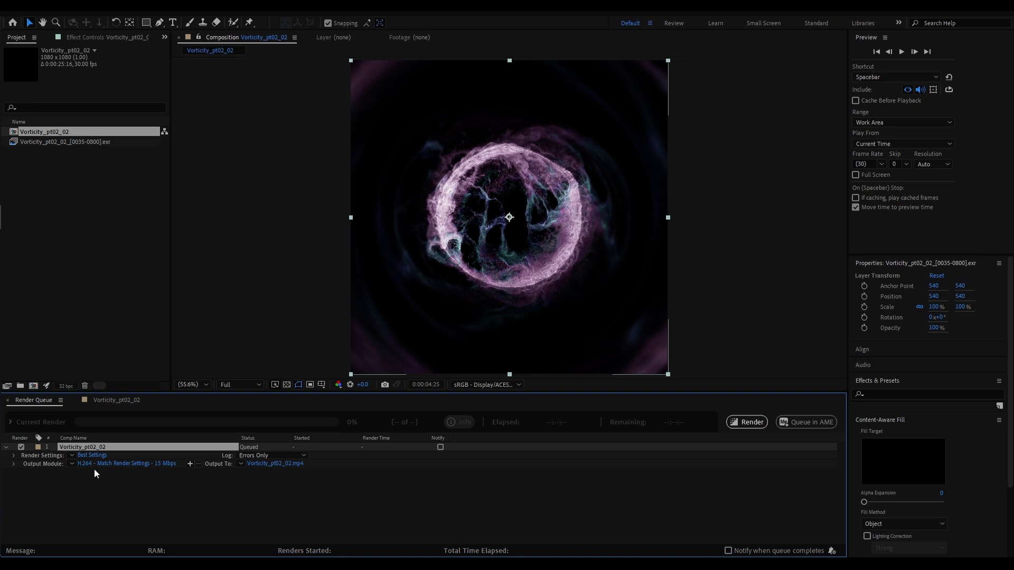
pyautogui.click(127, 464)
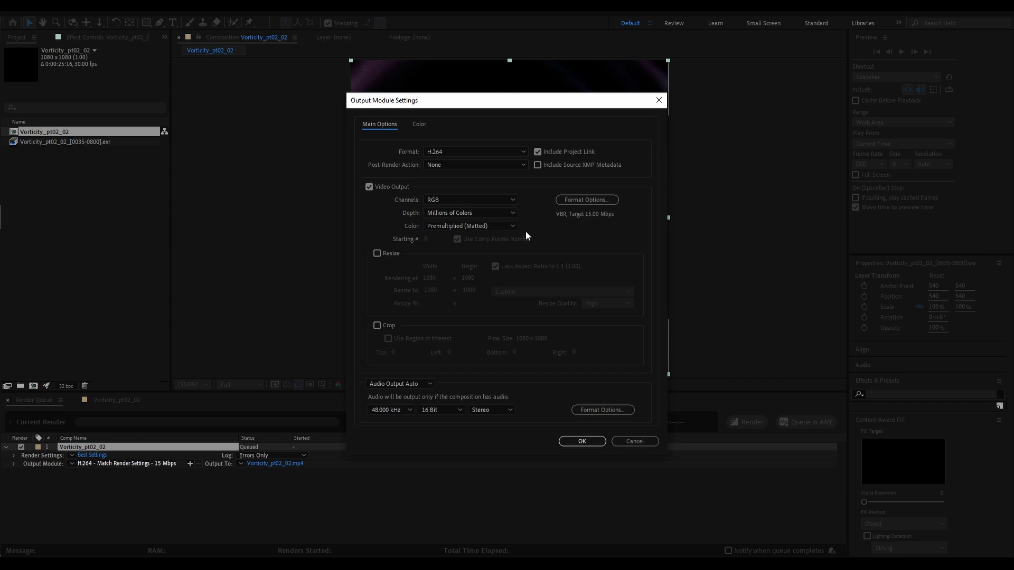
pyautogui.click(420, 125)
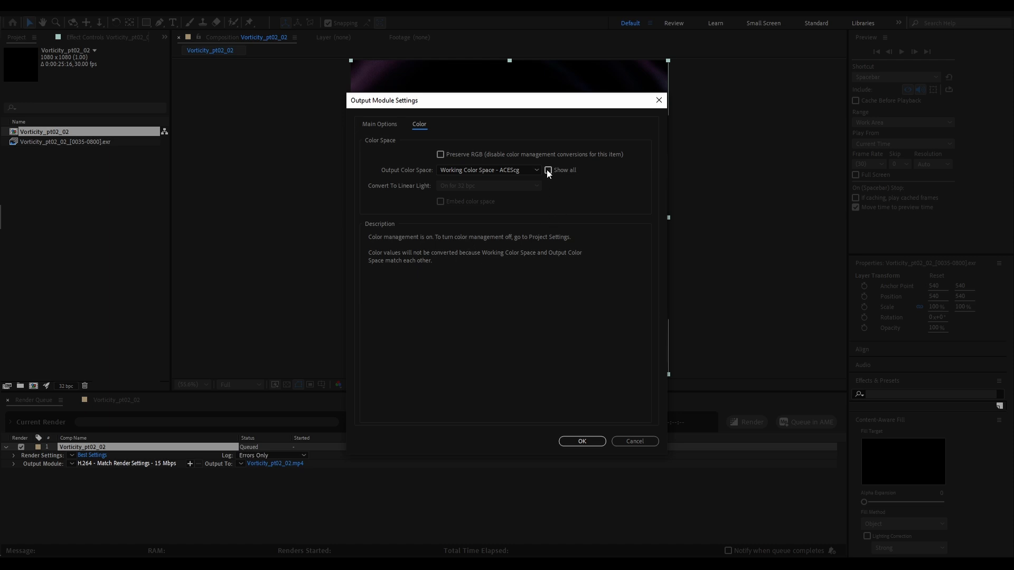
pyautogui.click(483, 169)
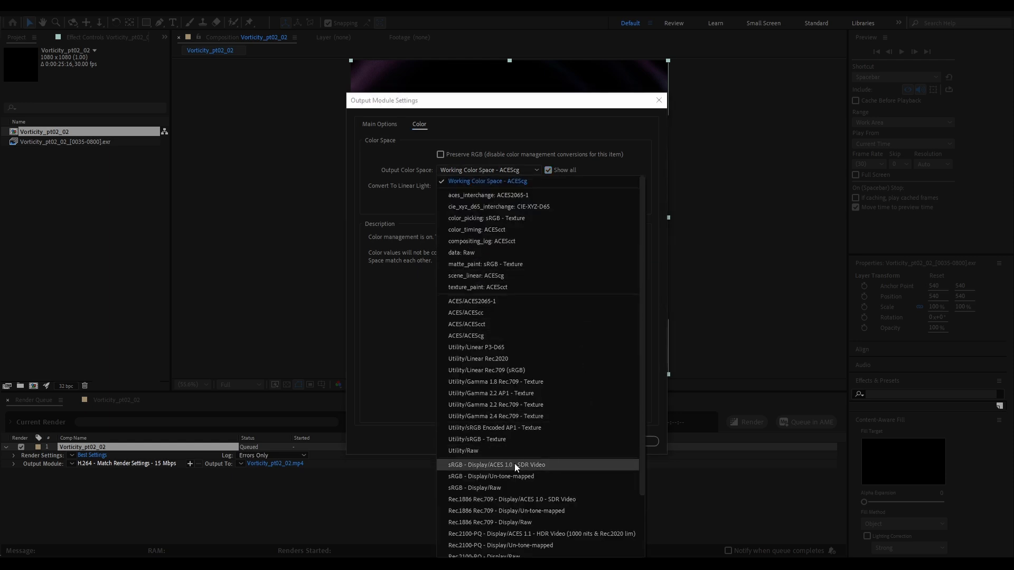
pyautogui.click(528, 464)
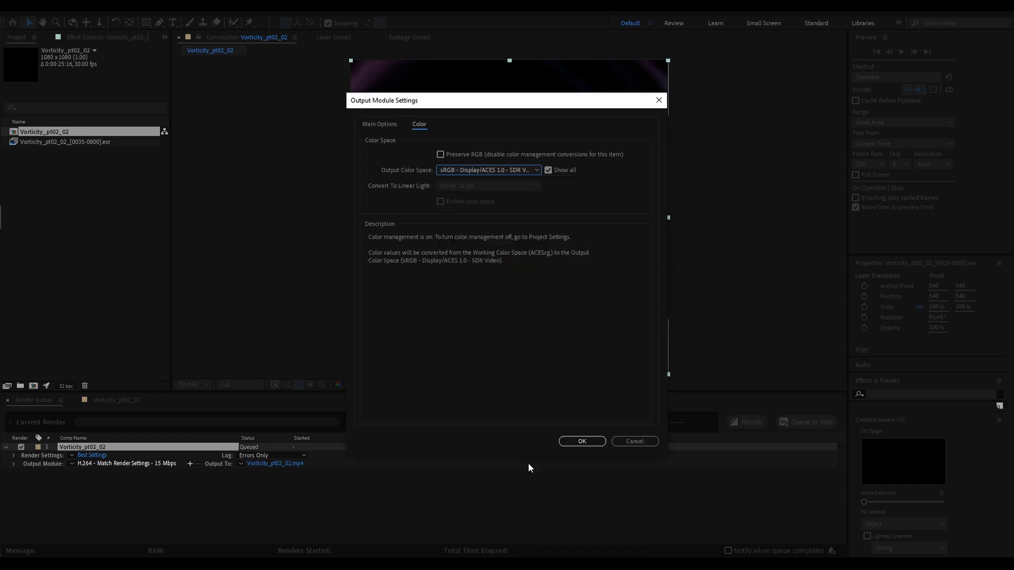
pyautogui.click(585, 441)
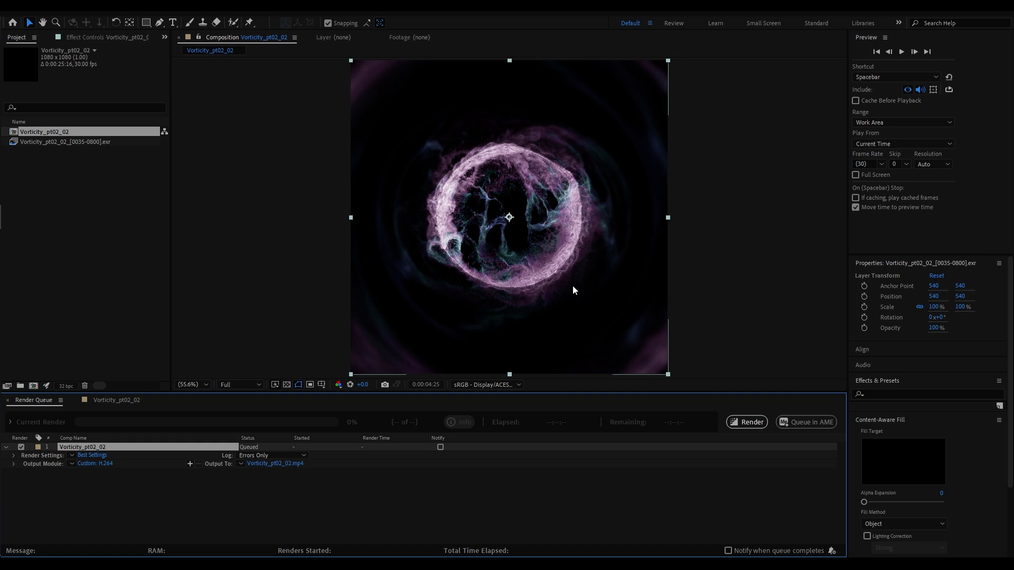
# Return to the Vorticity_pt02_02 timeline and play the retimed animation from the first frame
pyautogui.click(113, 401)
pyautogui.moveTo(433, 426); pyautogui.dragTo(389, 425)
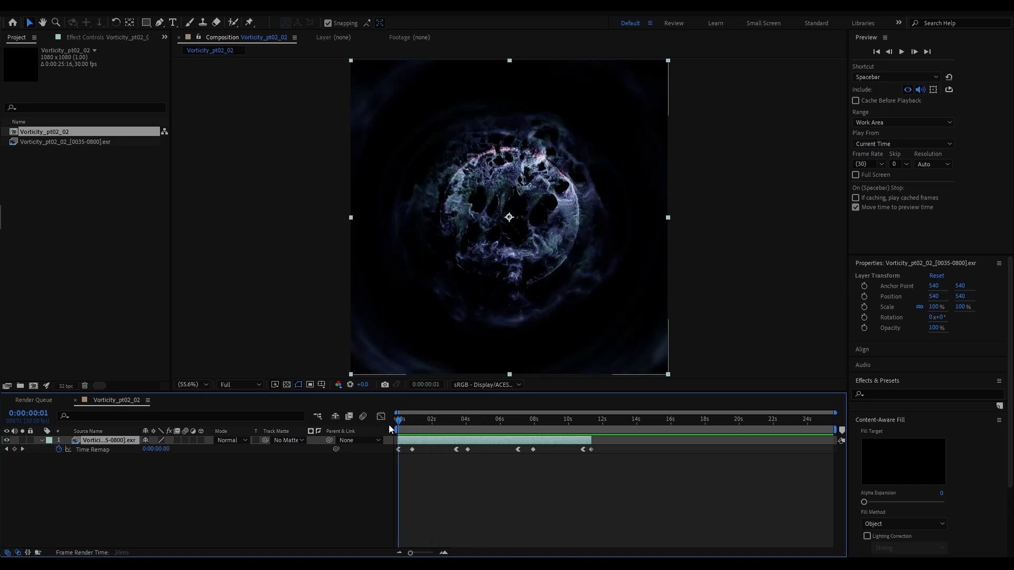
pyautogui.press('space')
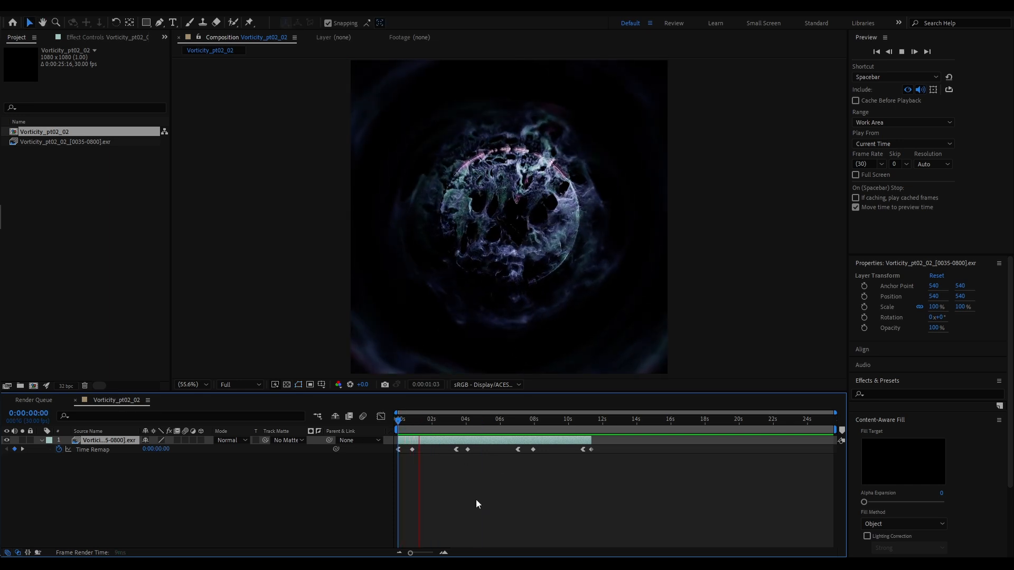